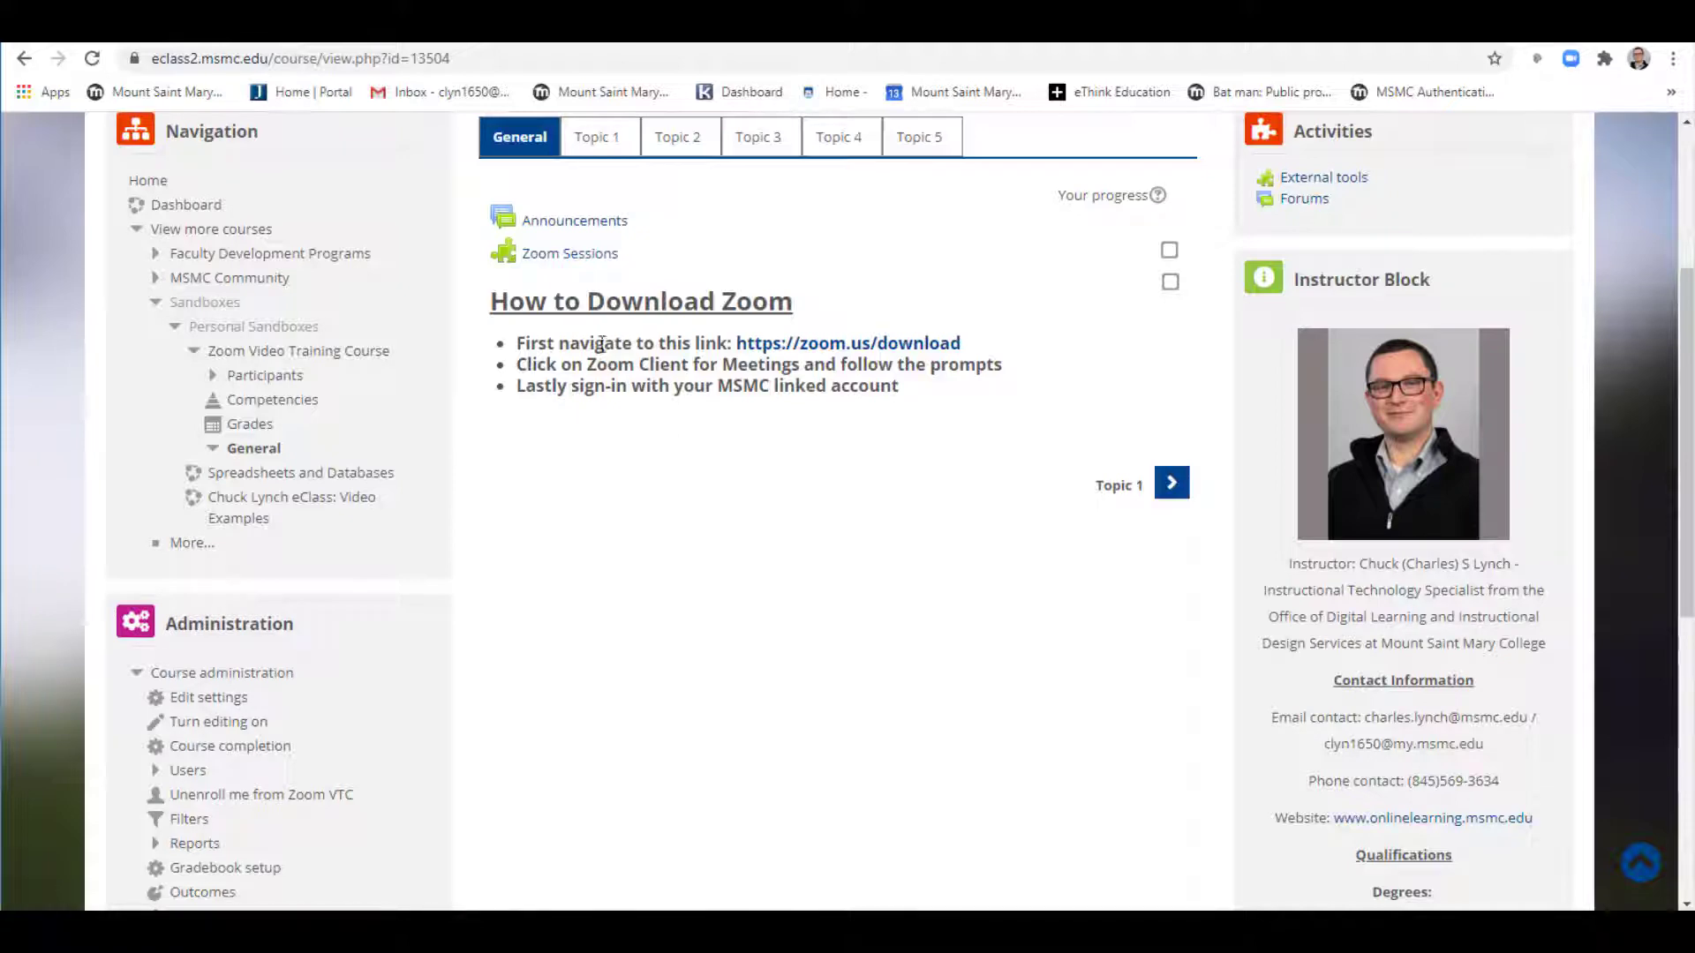
- Open Zoom Sessions in the course and view the details of tomorrow's 4:00 PM Zoom Video Training Course meeting down to its Poll section
left_click(575, 262)
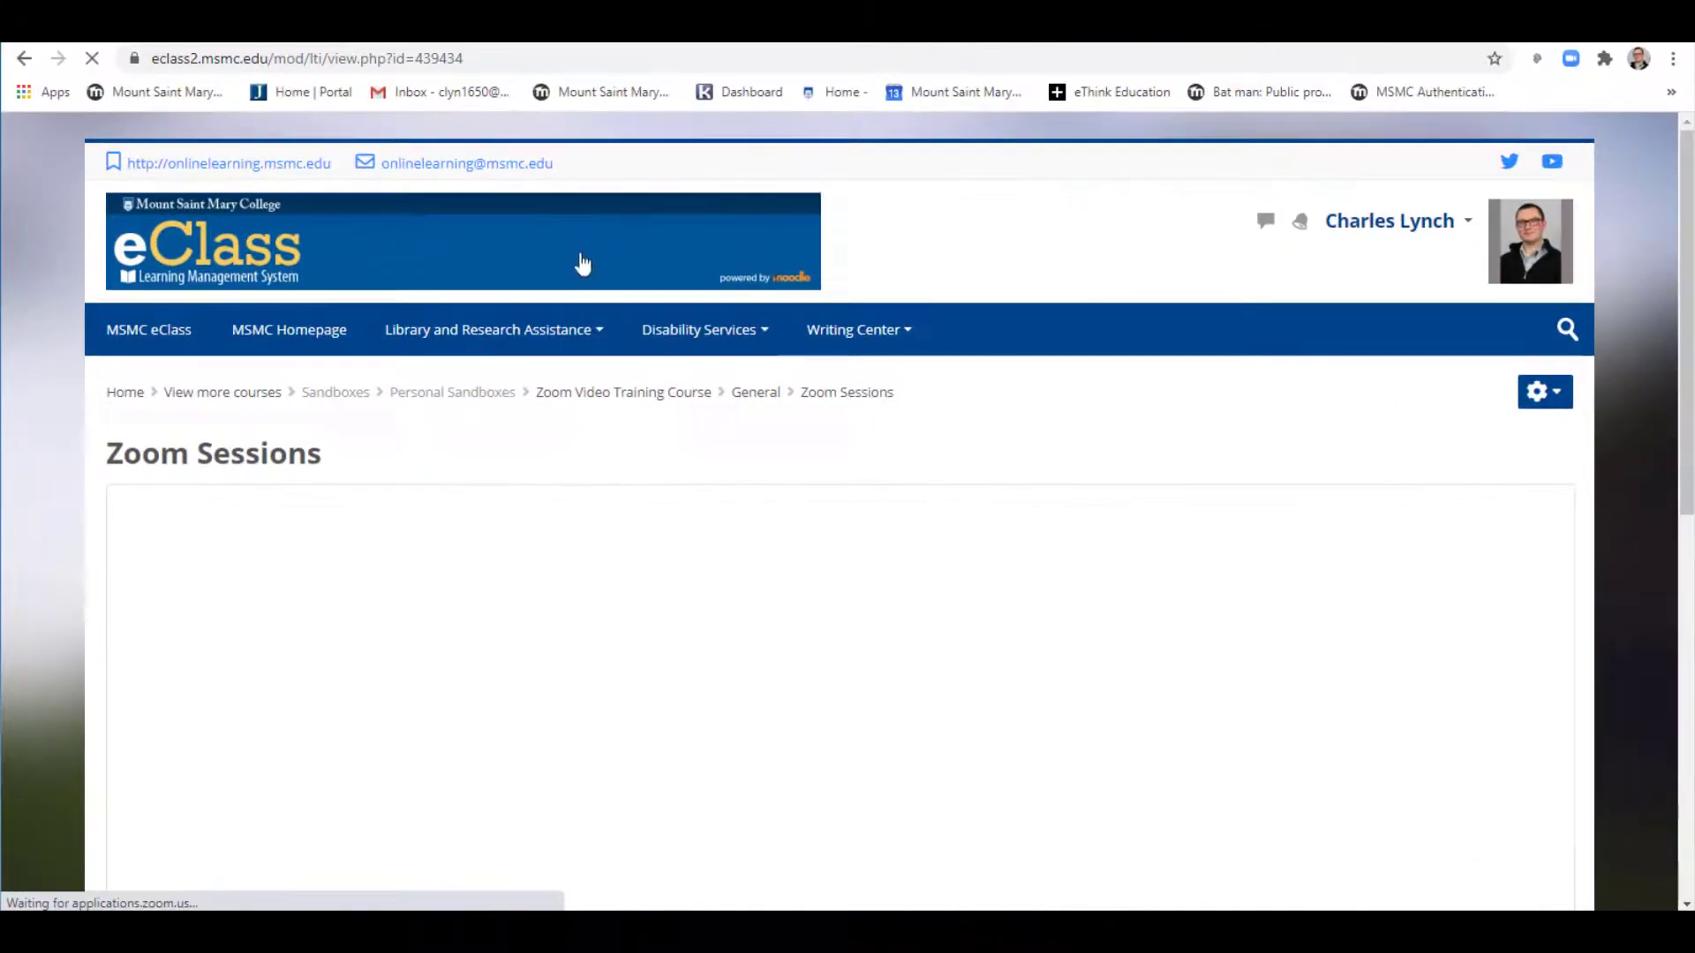
scroll(795, 618, "down", 3)
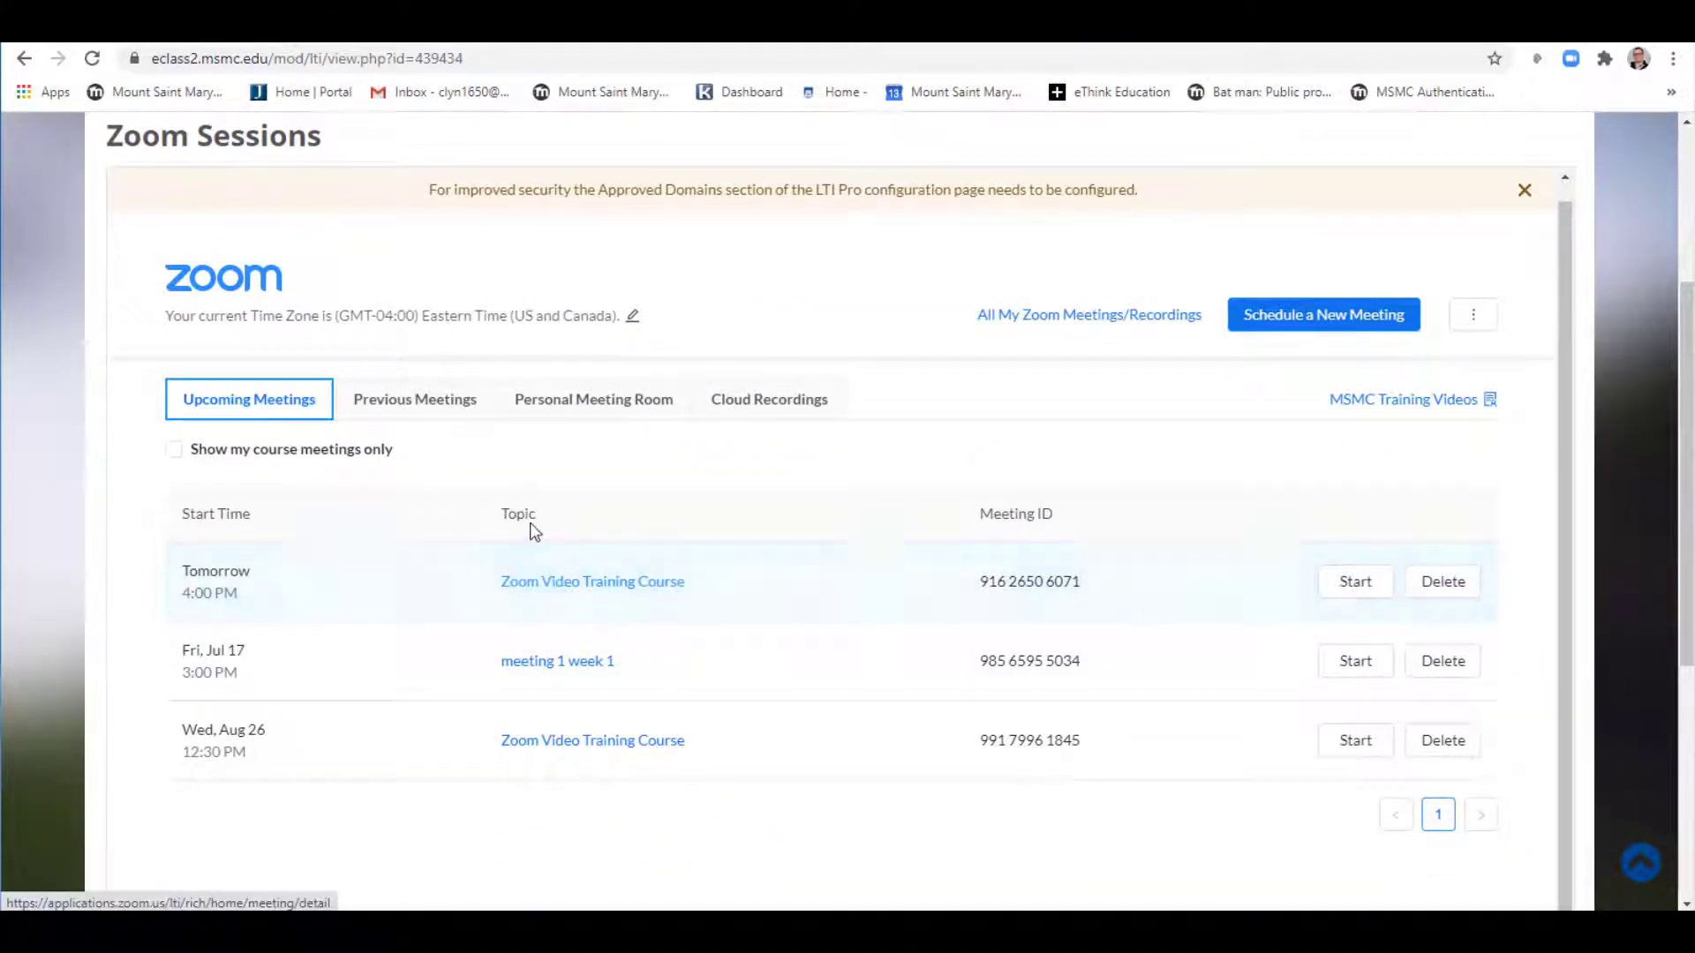
left_click(557, 586)
scroll(687, 698, "down", 3)
scroll(687, 698, "down", 5)
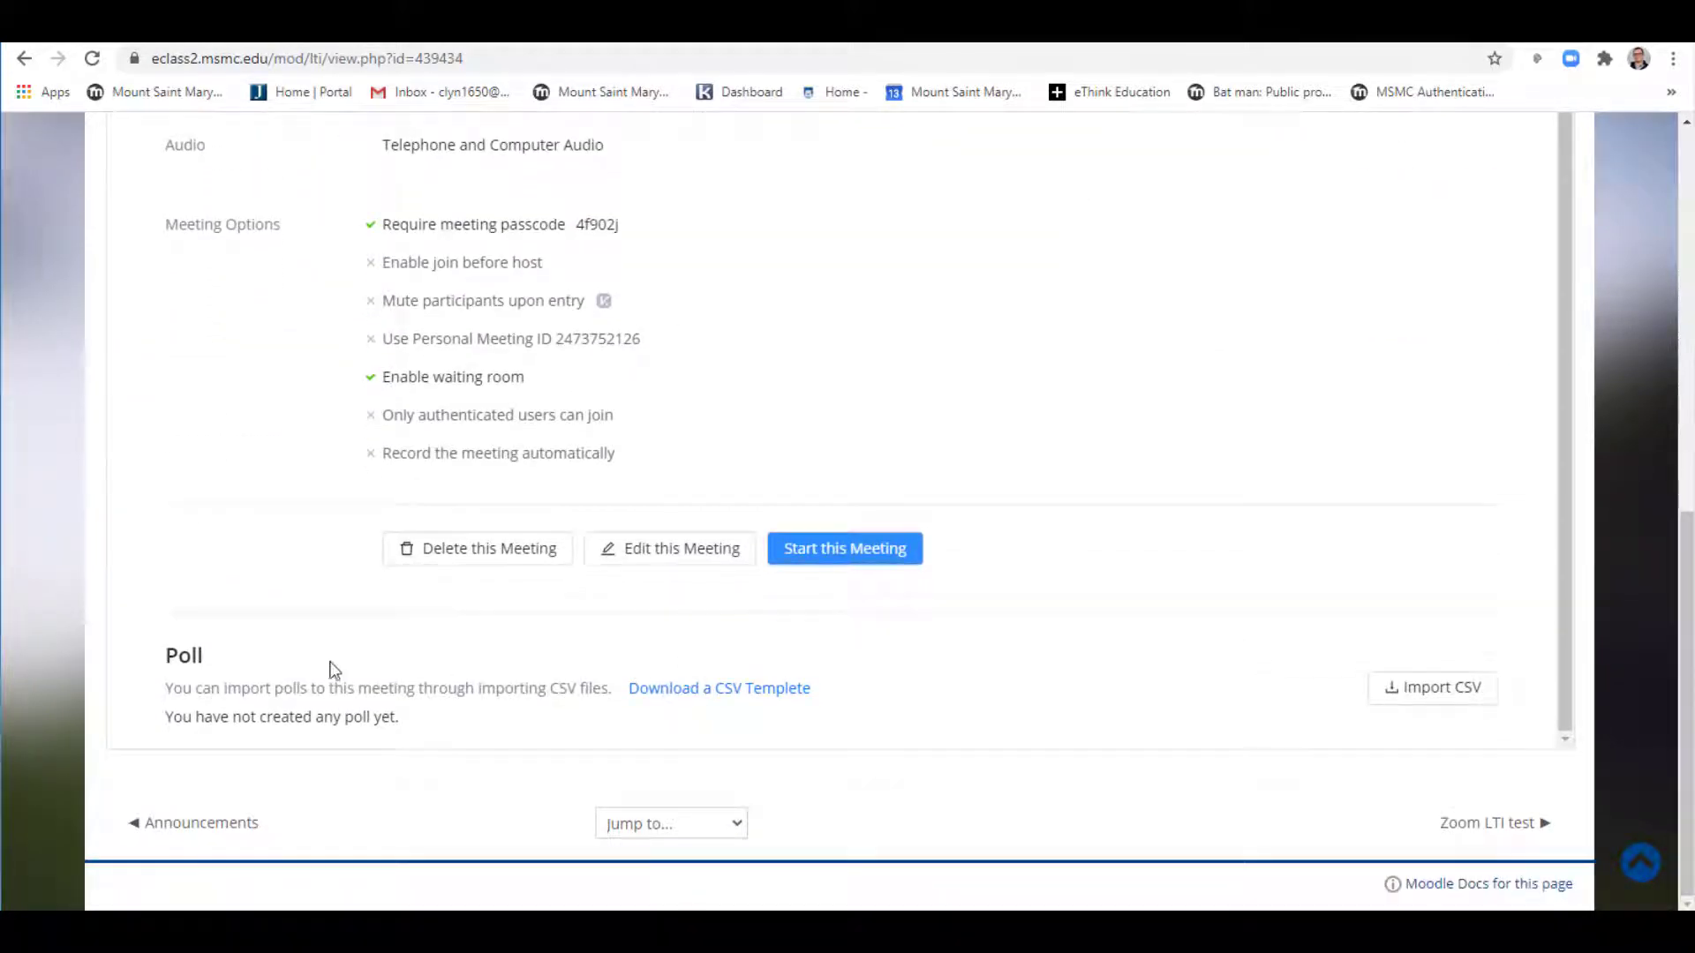
- Download the meeting's CSV poll template and open the downloaded file in Excel
left_click(670, 698)
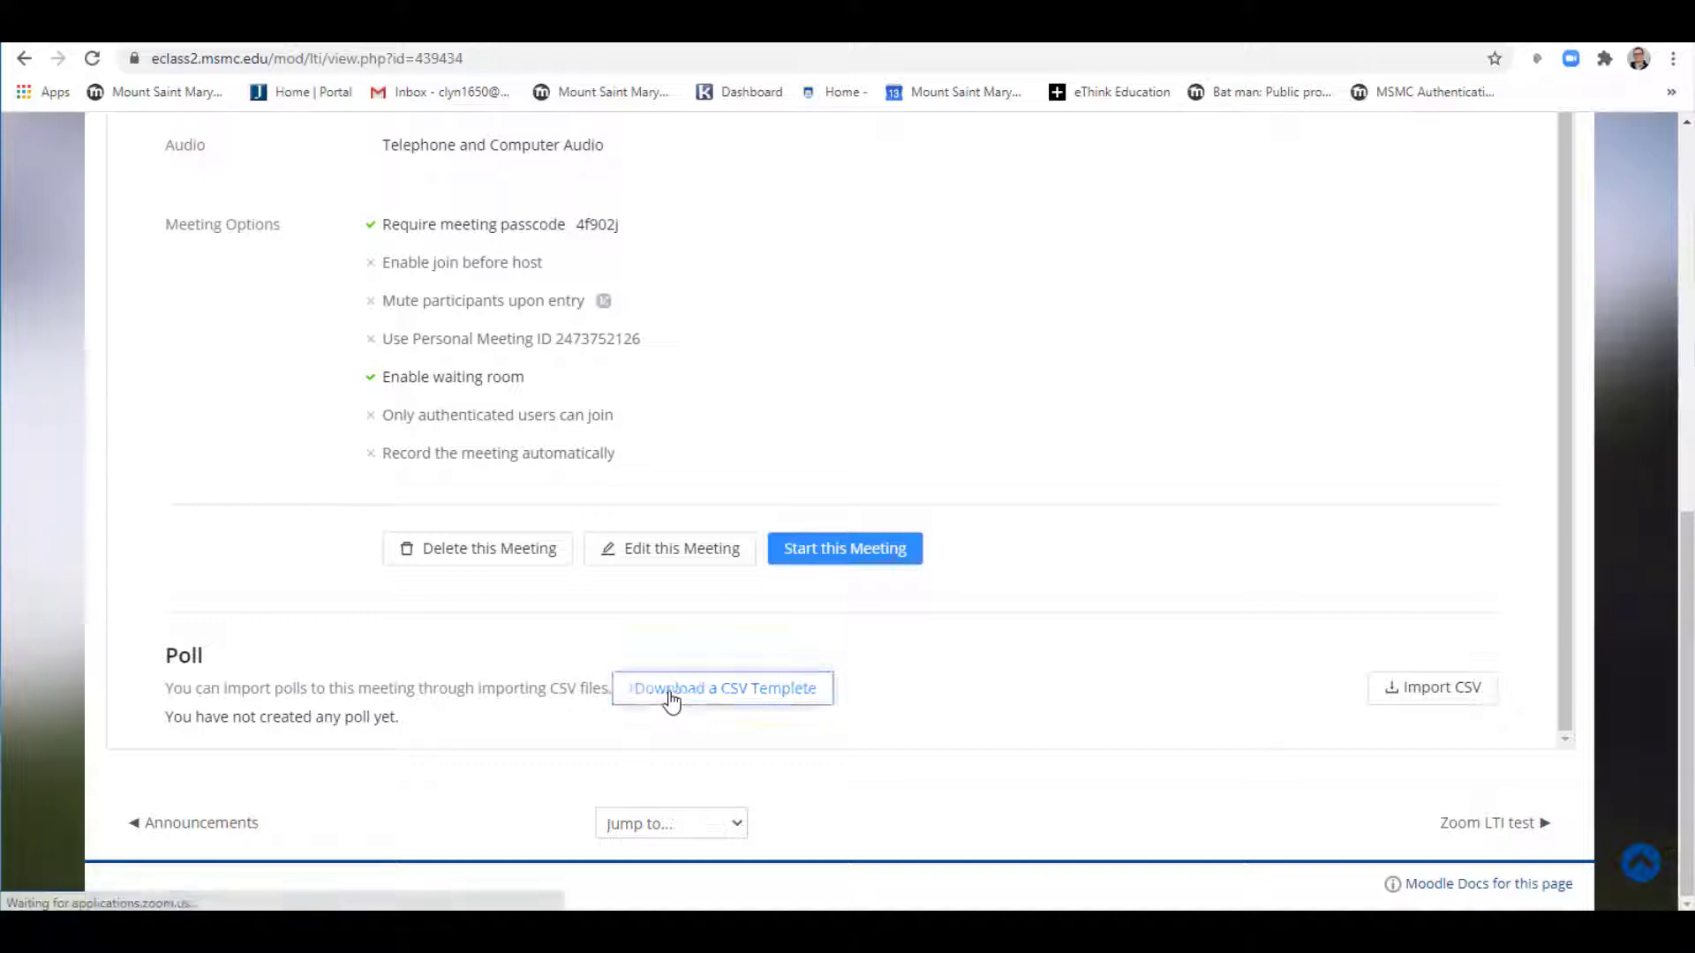
left_click(326, 178)
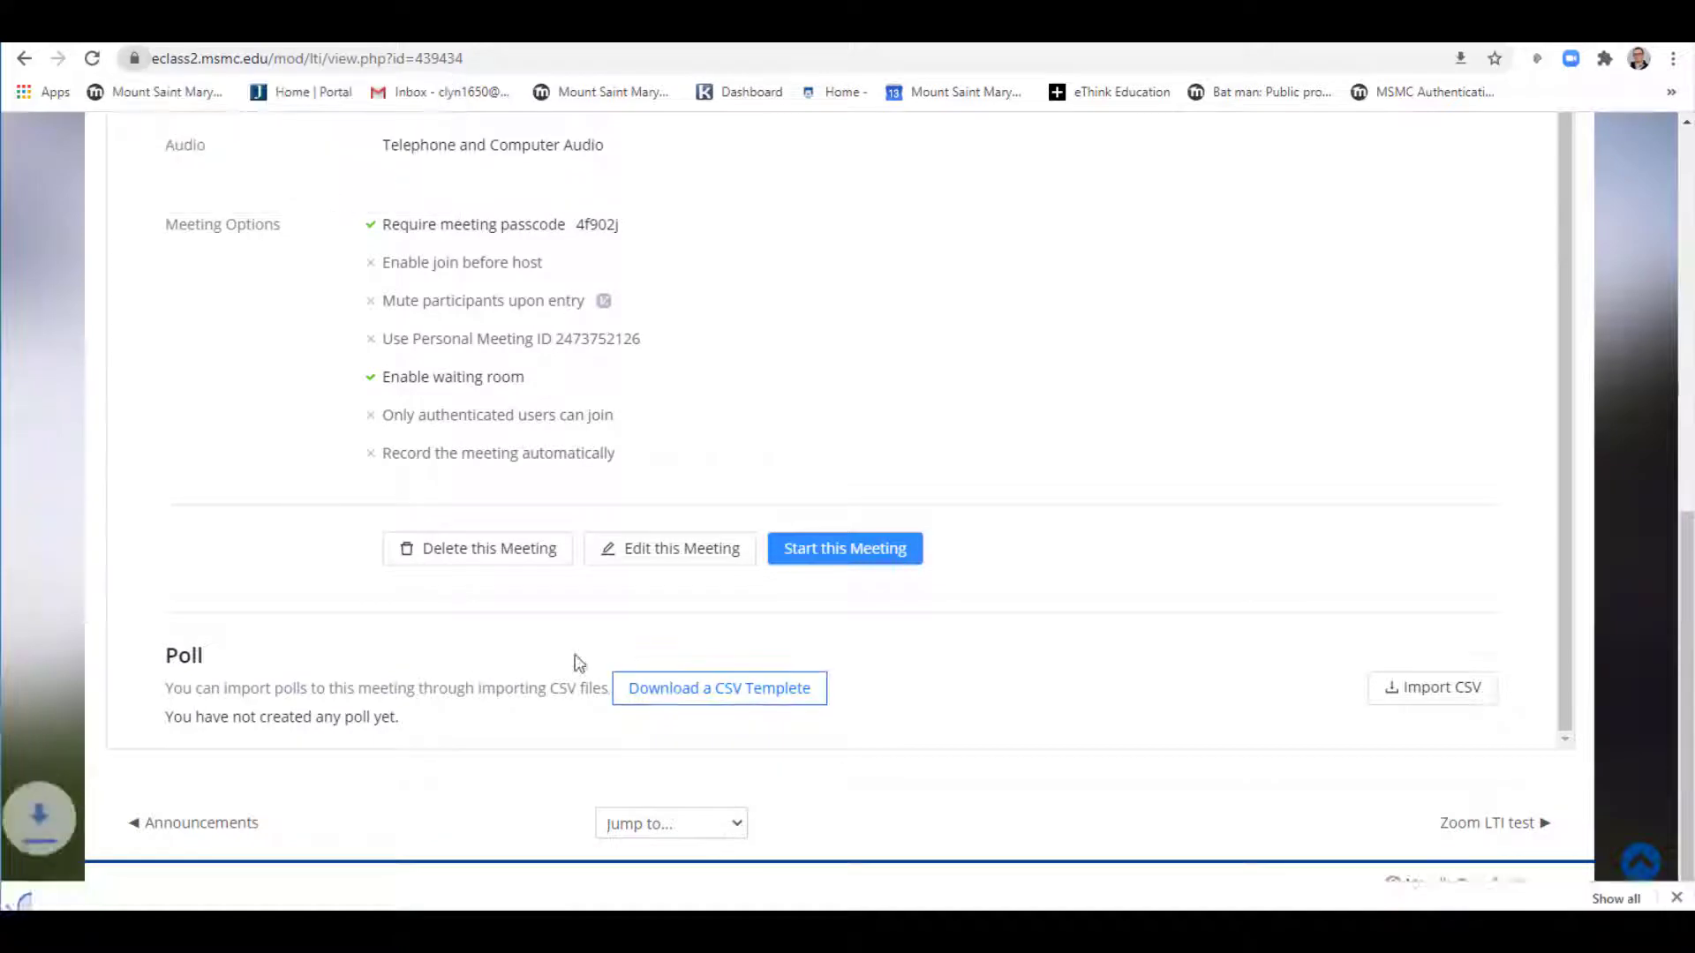
left_click(118, 892)
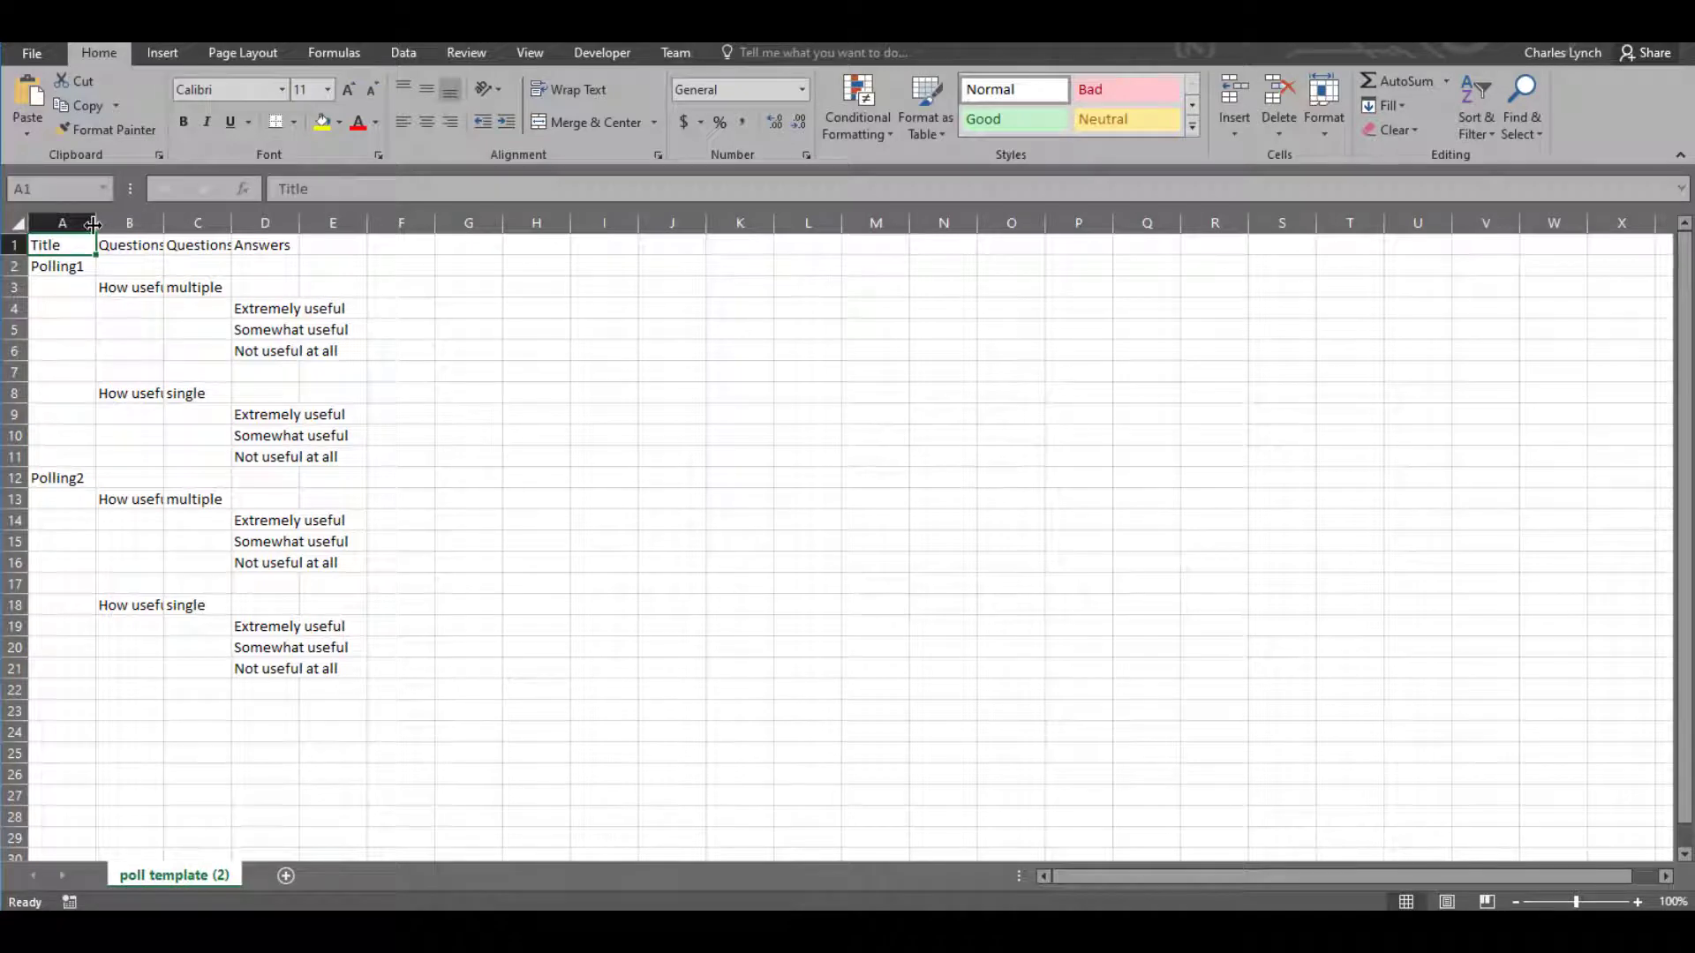
- Widen columns A, B and C of the poll template so the titles, question names and question types are fully readable
left_click_drag(96, 226, 182, 225)
left_click(133, 269)
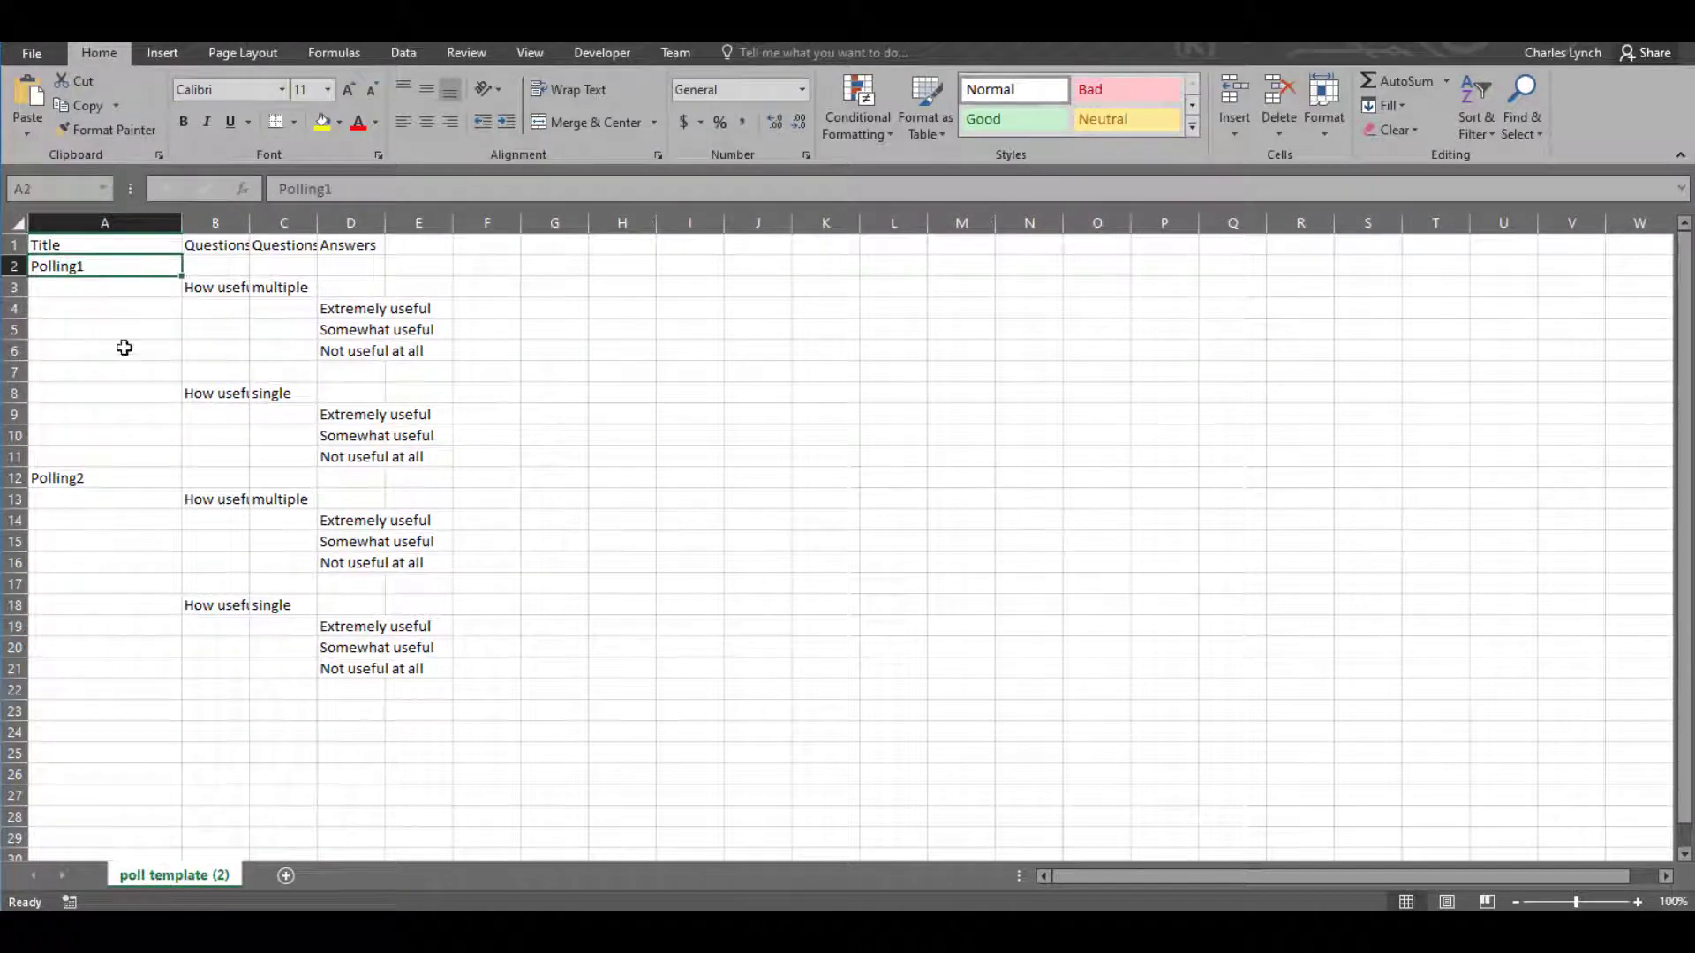
left_click(124, 481)
left_click_drag(249, 222, 455, 221)
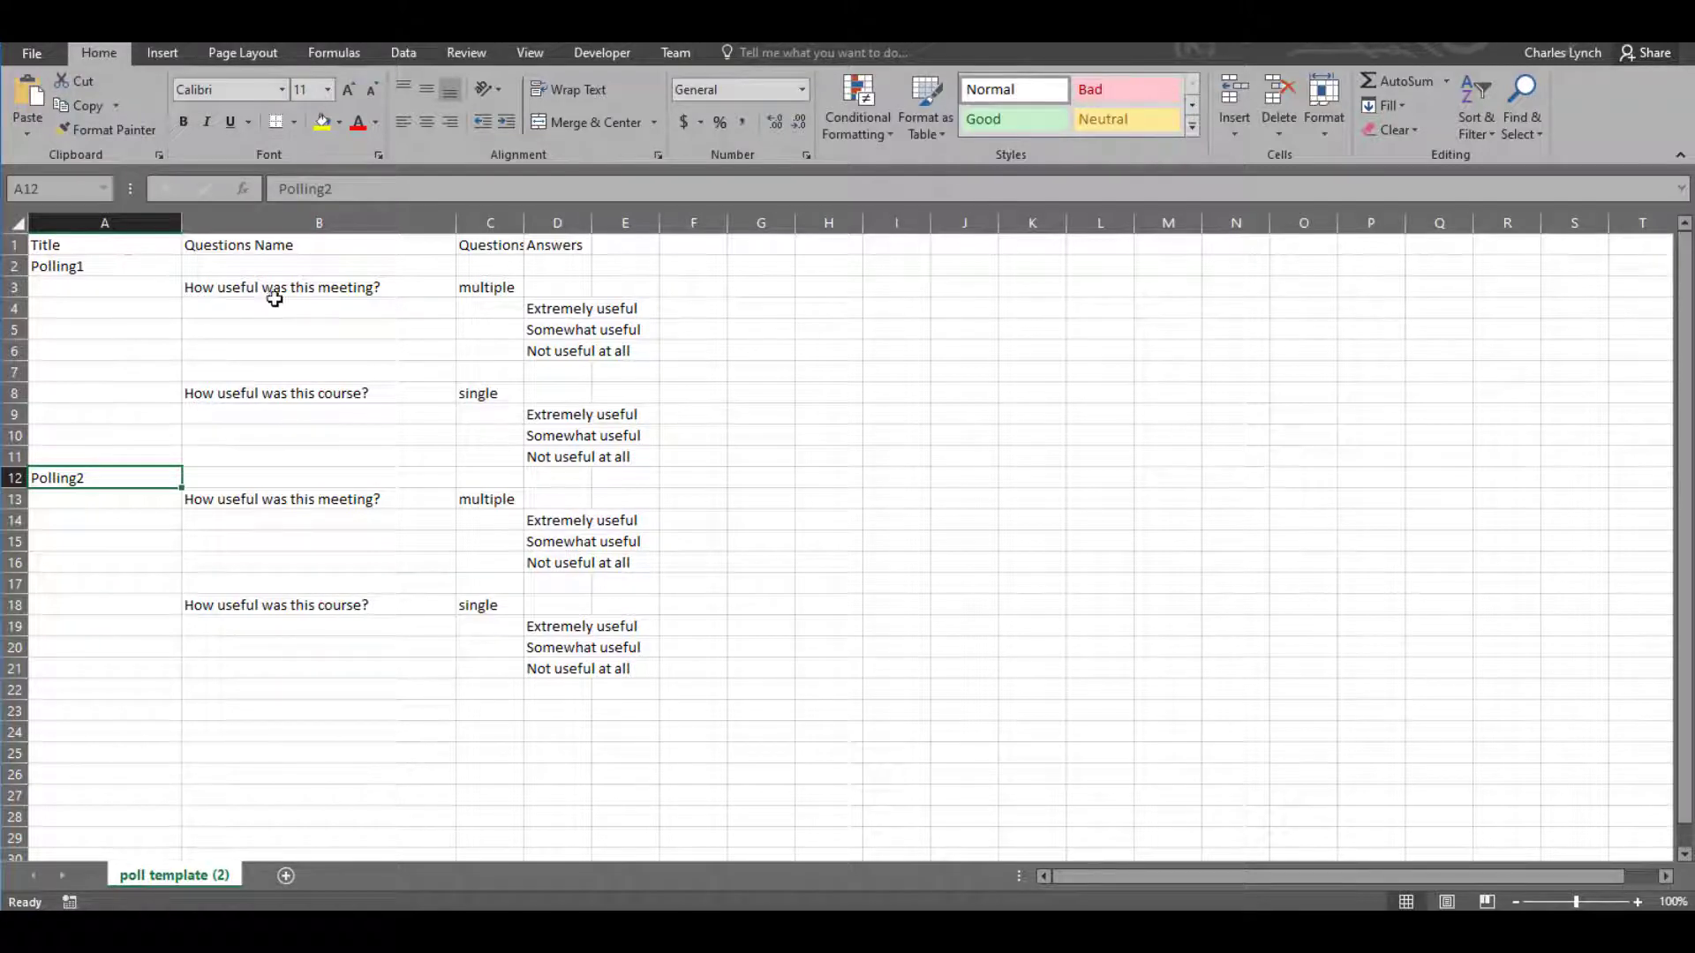
left_click_drag(525, 220, 819, 235)
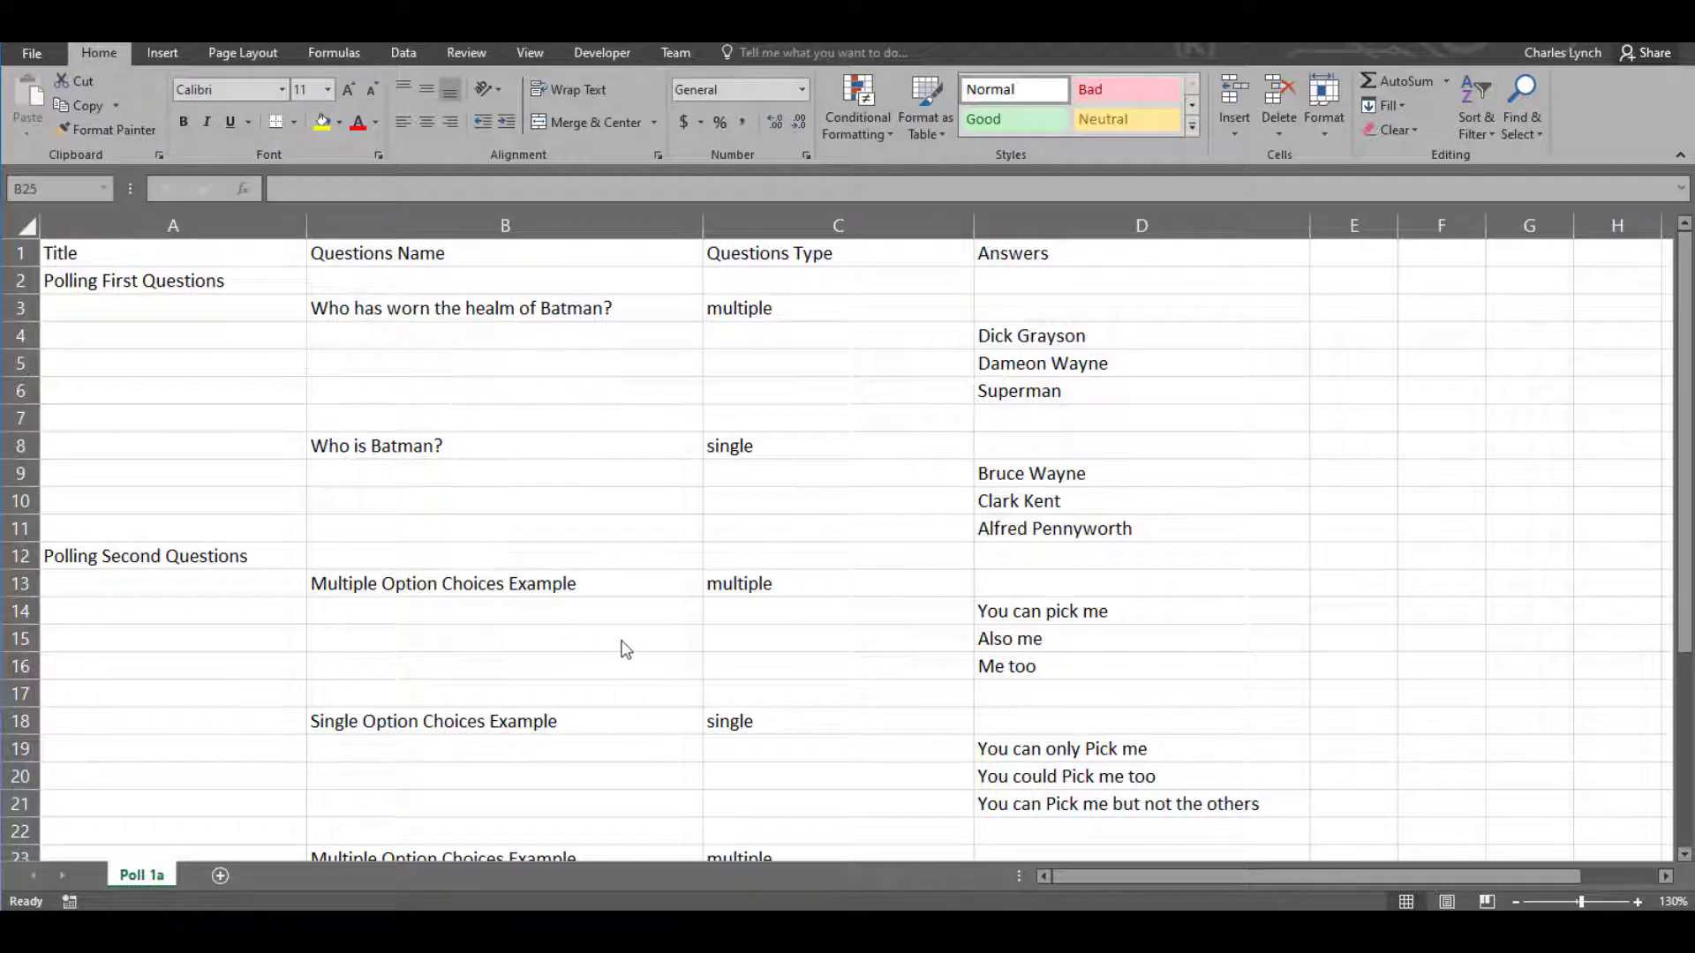
- Add "another question" with question type "single" in row 32, below the last question of the Poll 1a sheet
scroll(619, 636, "down", 4)
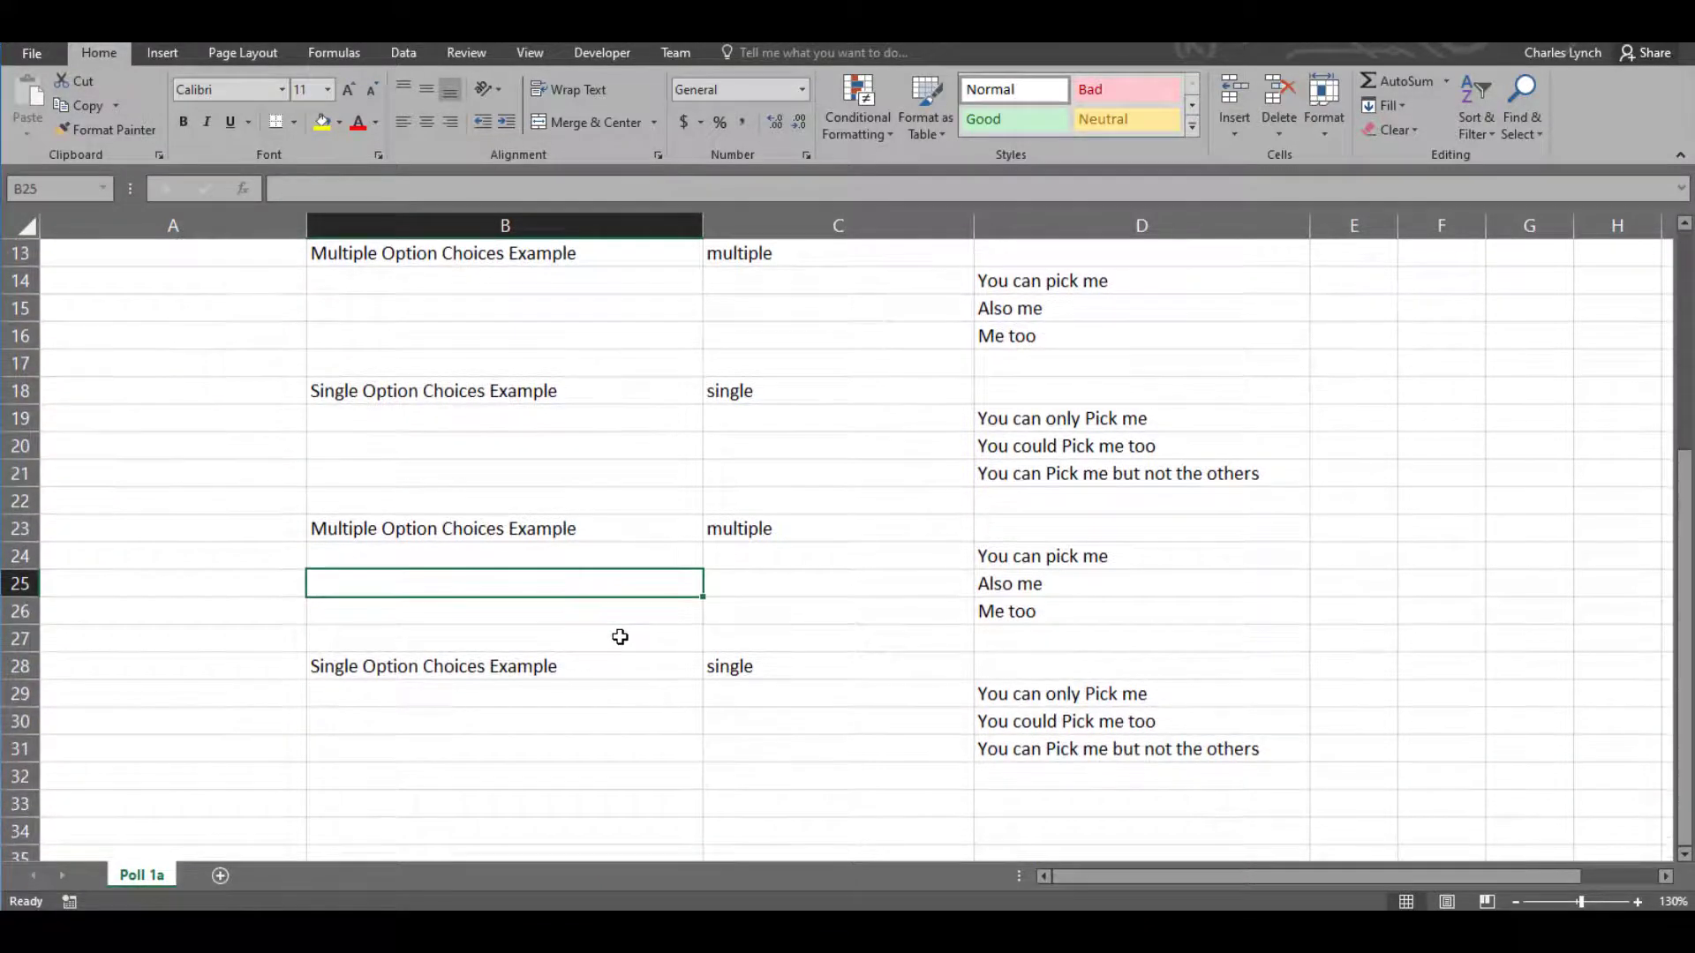
scroll(620, 636, "down", 3)
left_click(444, 533)
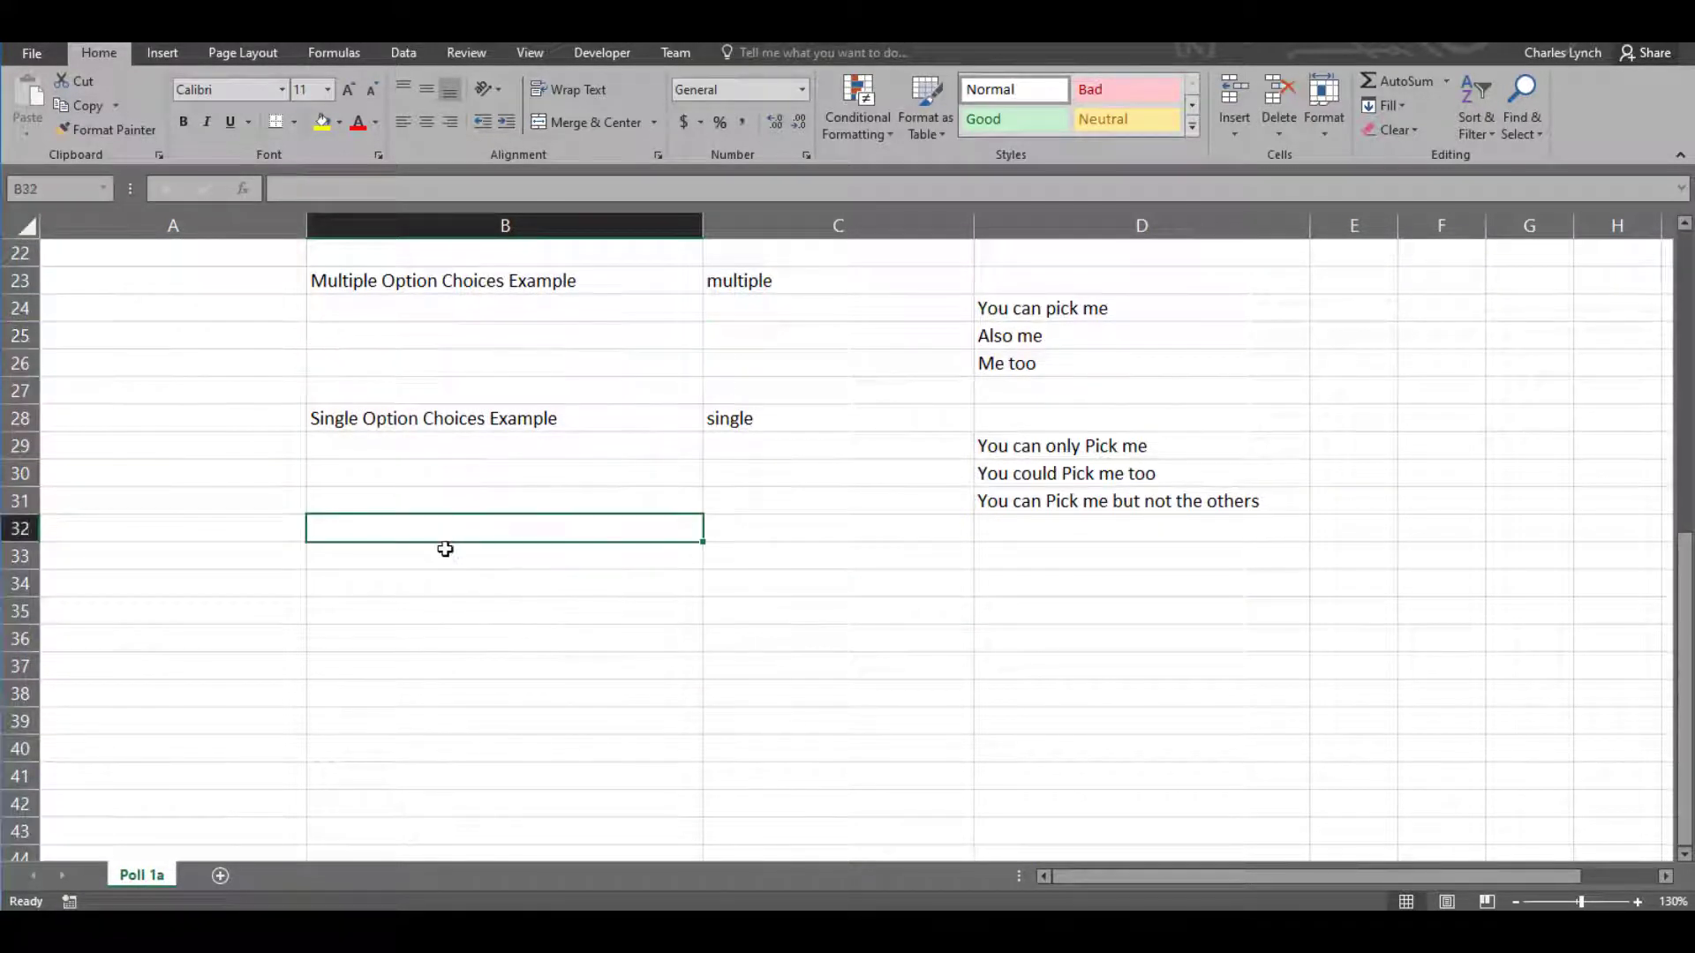
type("another question")
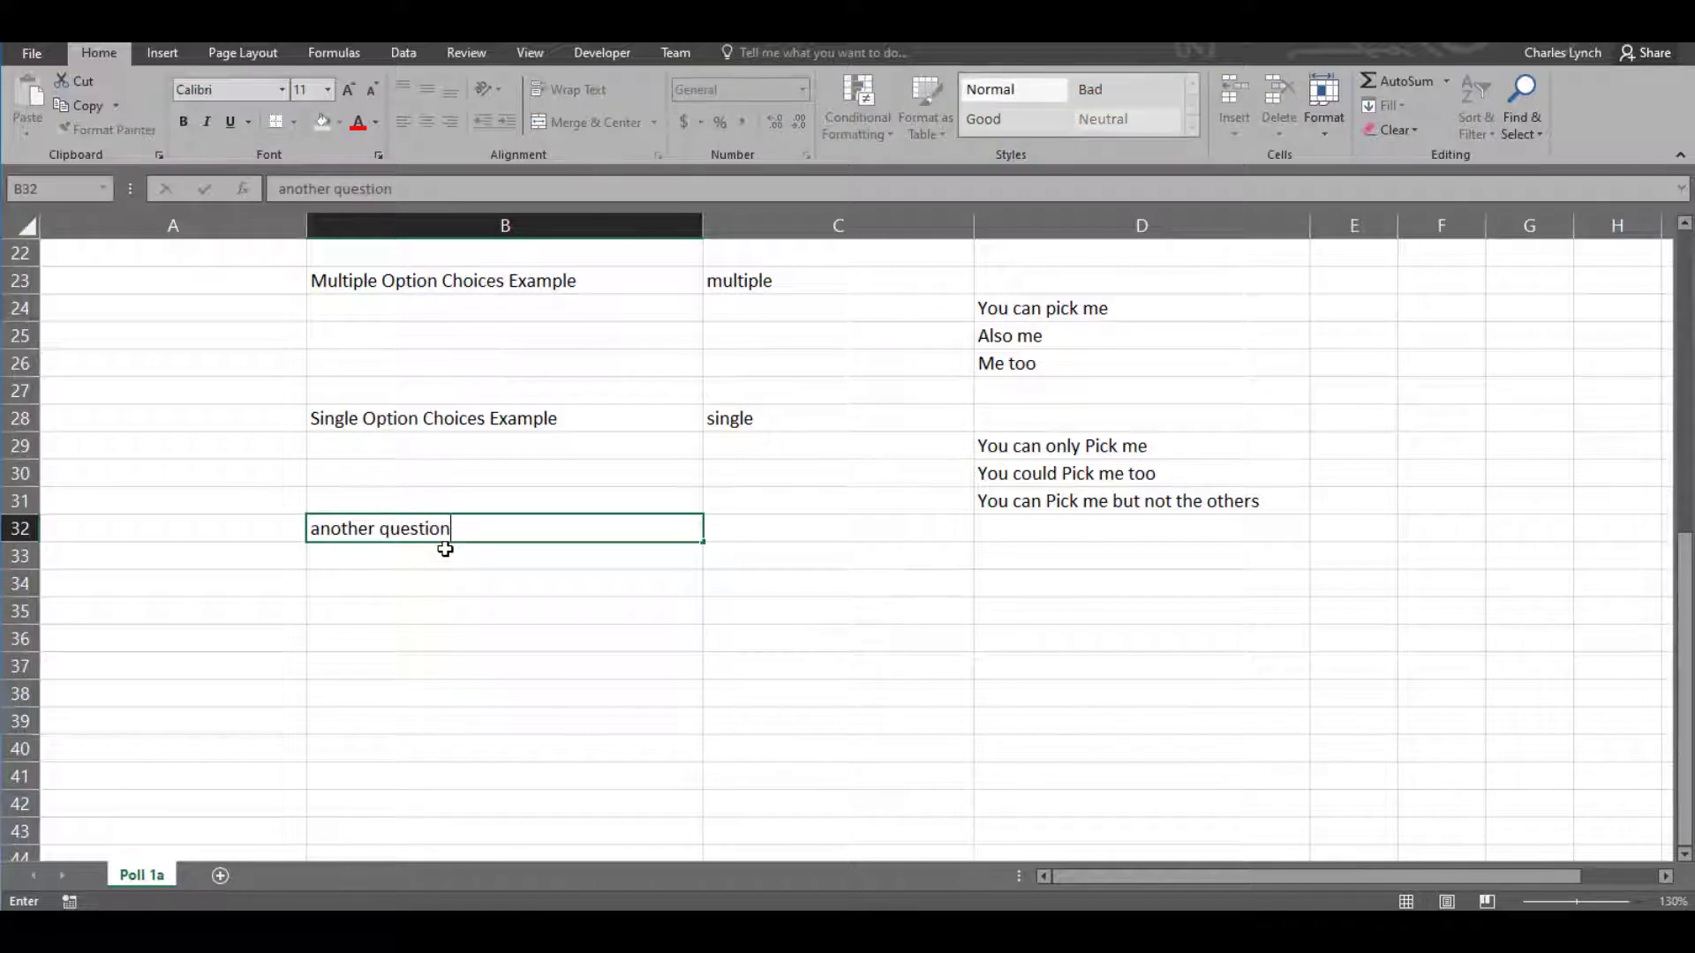
key("Tab")
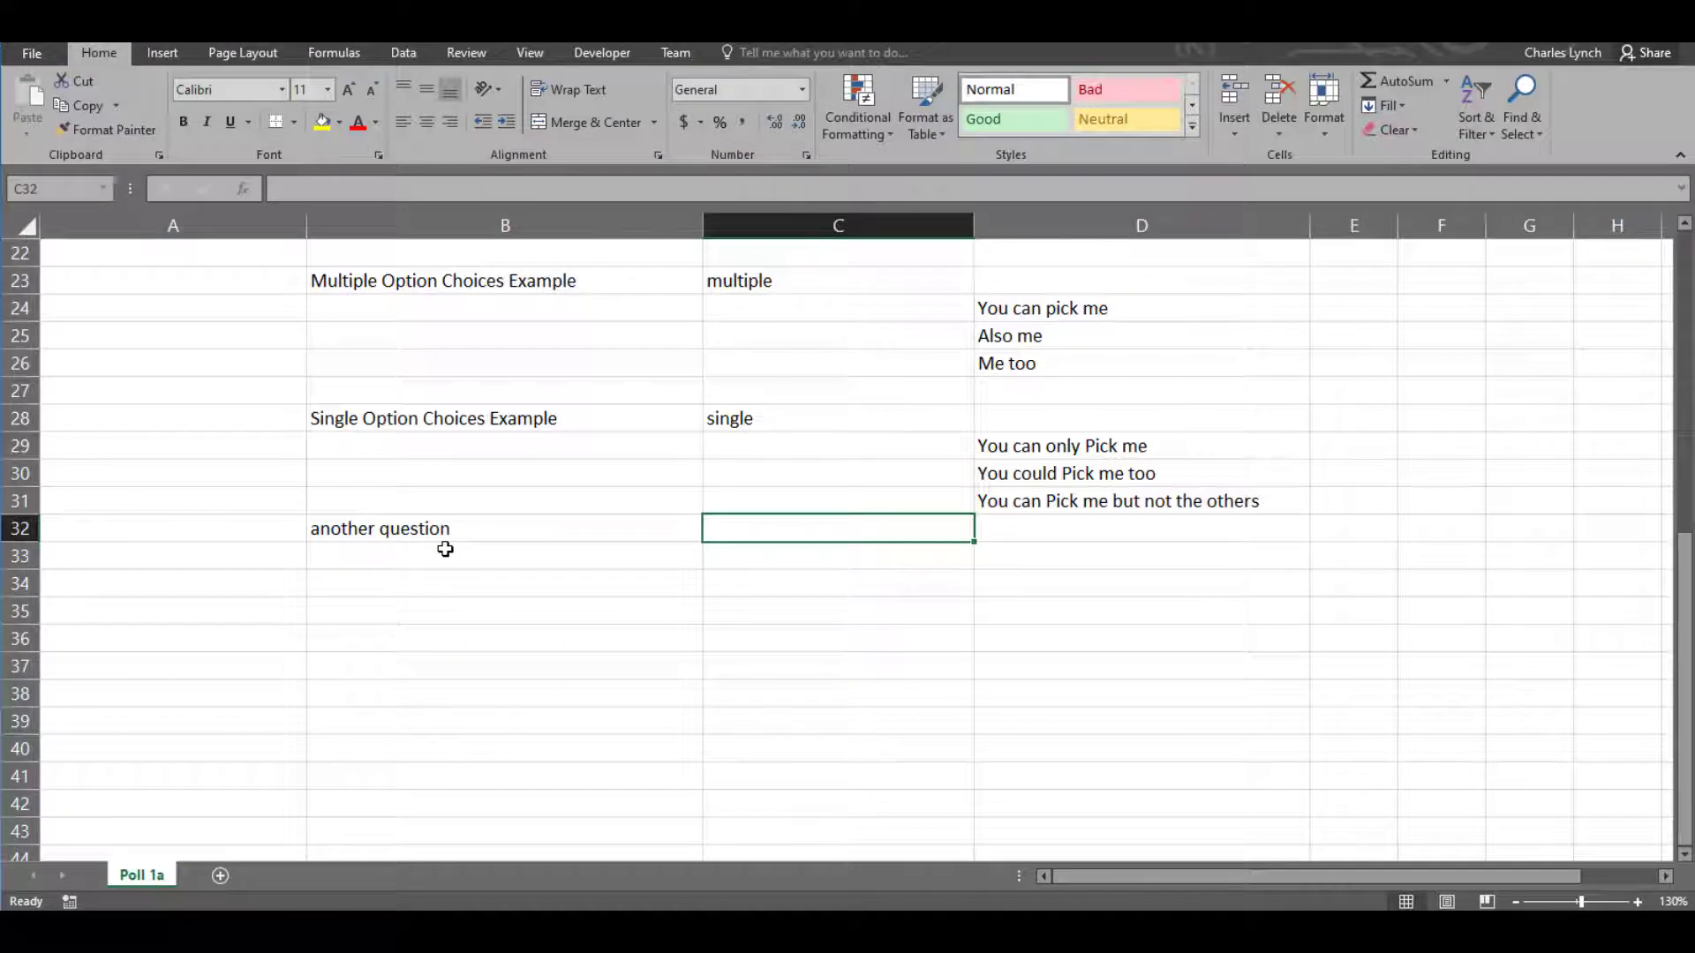
type("single")
key("Tab")
- Enter the answers "this one", "that one", "the other", "of course" and "there is more" in cells D33 to D37
key("Down")
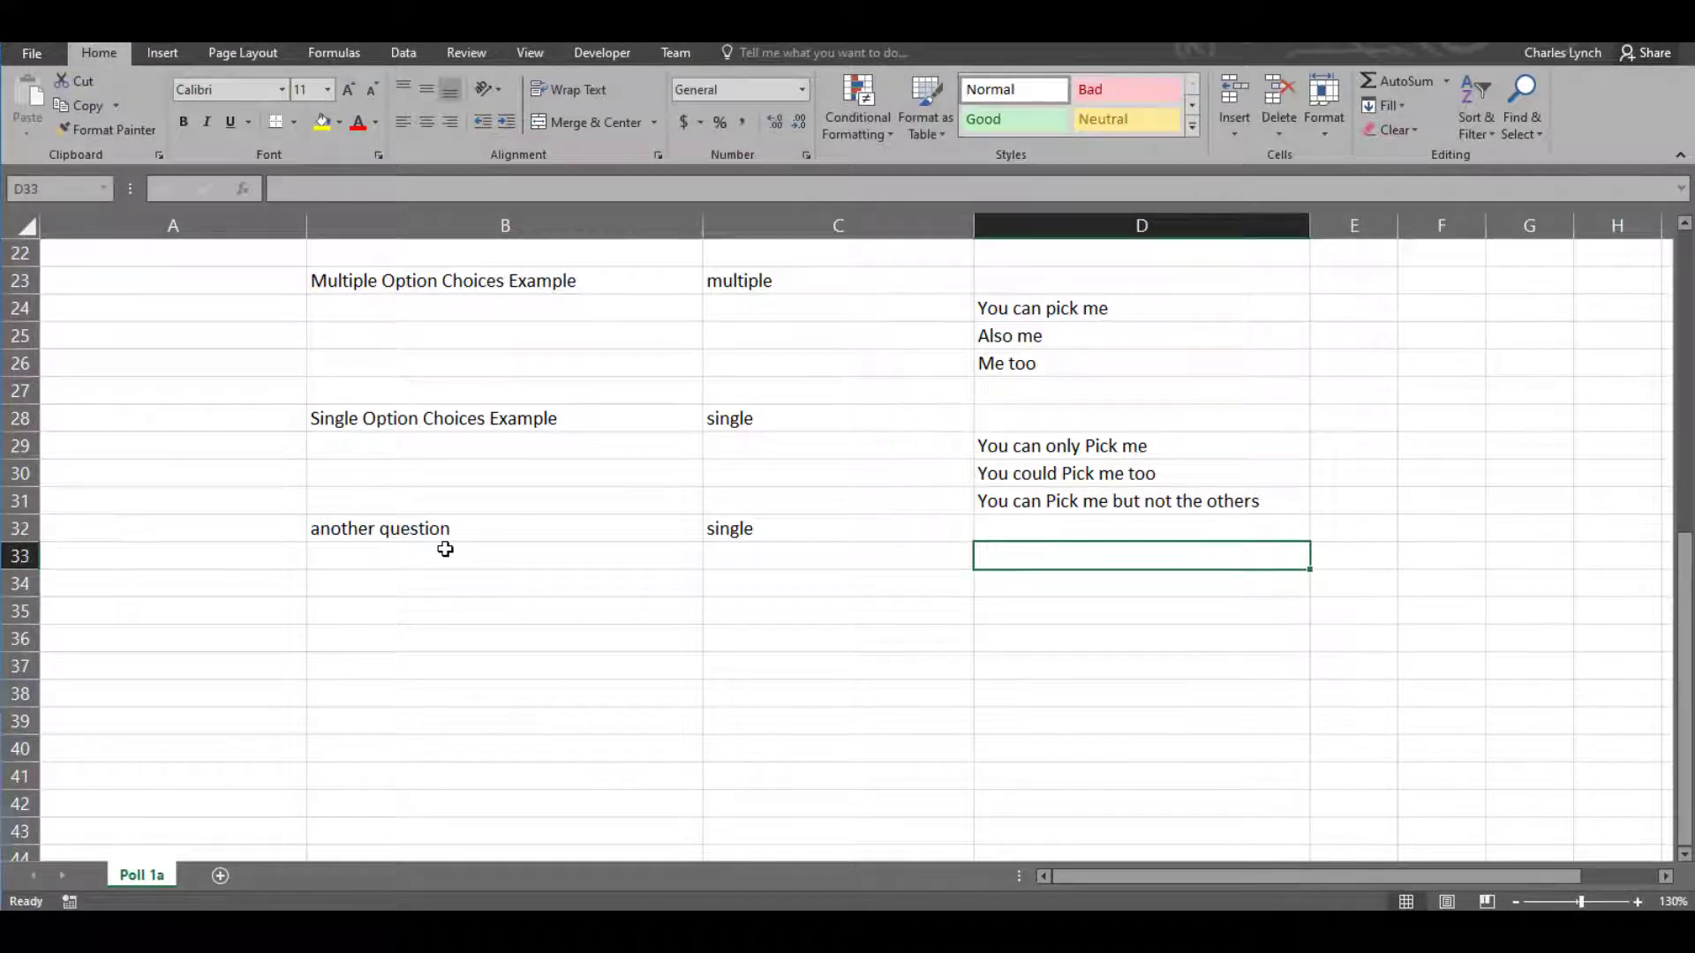
type("this one")
key("Return")
type("that one")
key("Return")
type("the other")
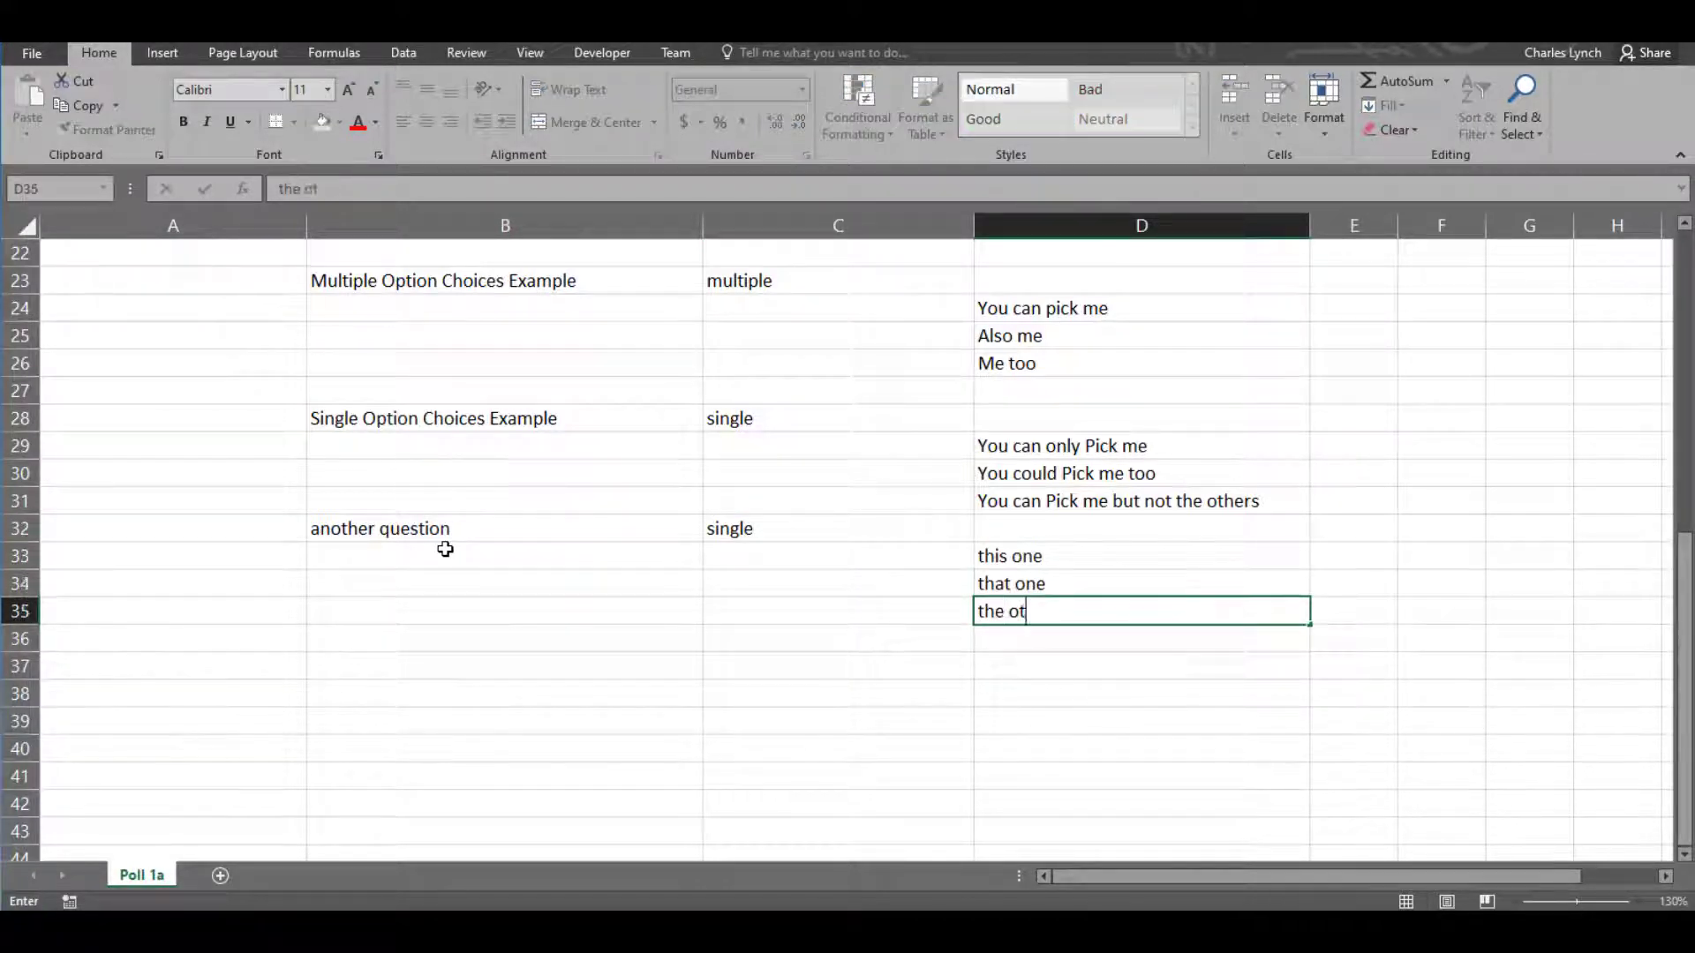
key("Return")
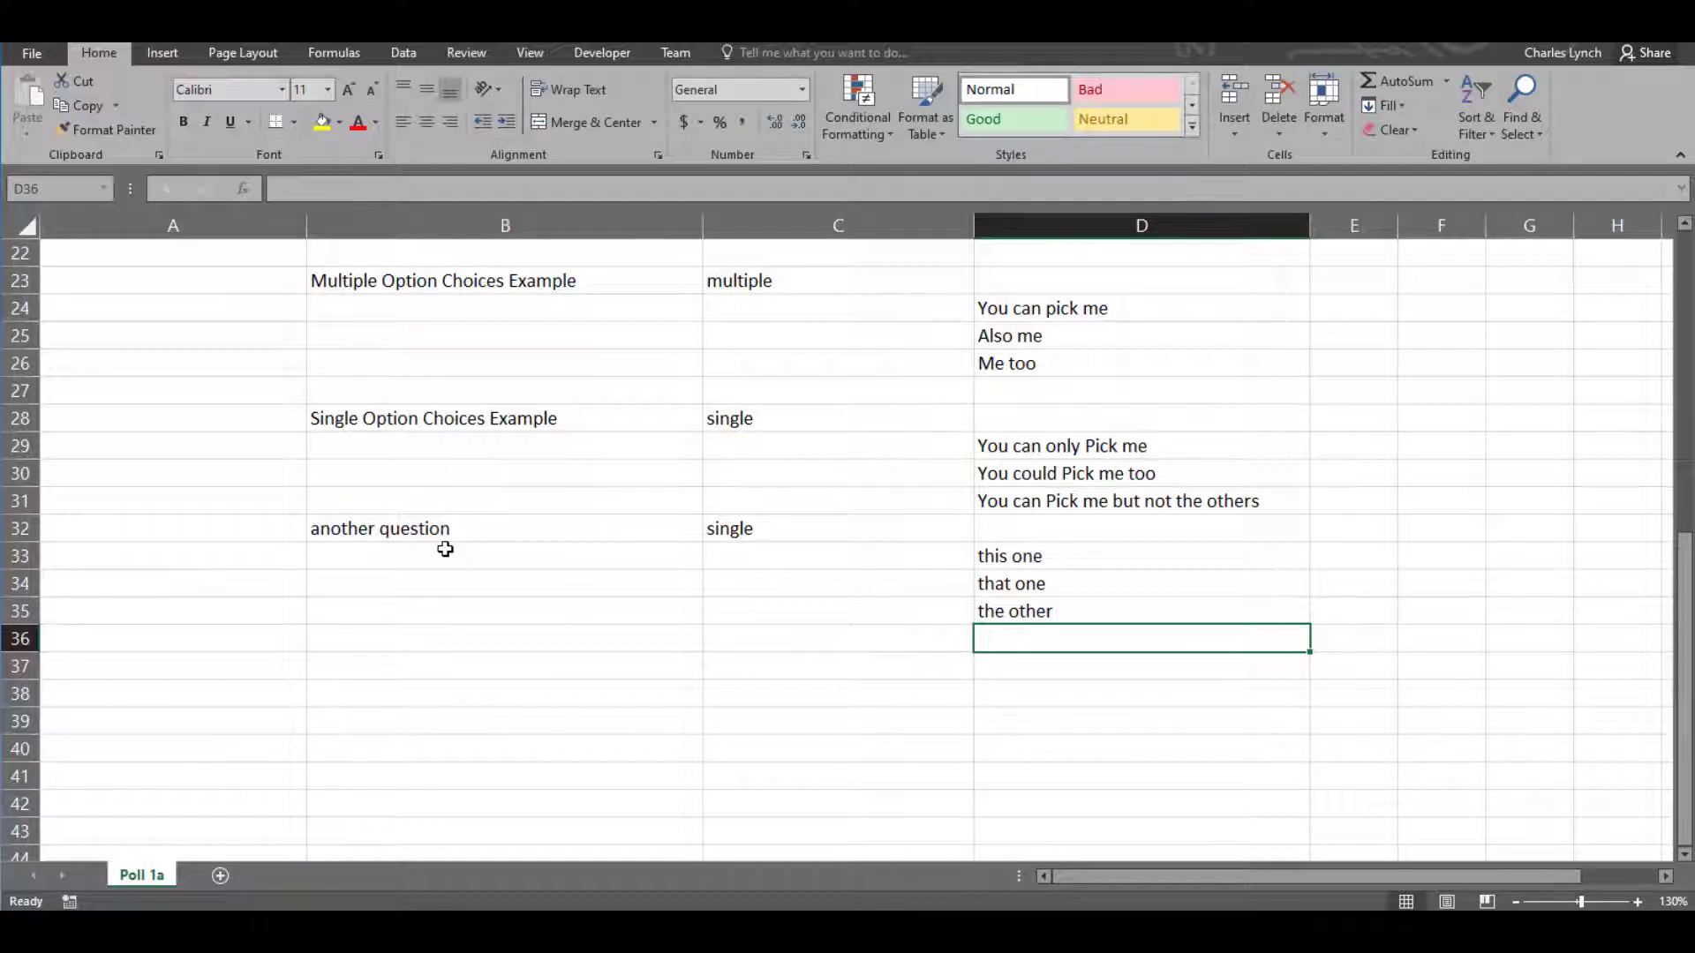
type("of course")
key("Return")
type("there is more")
key("Return")
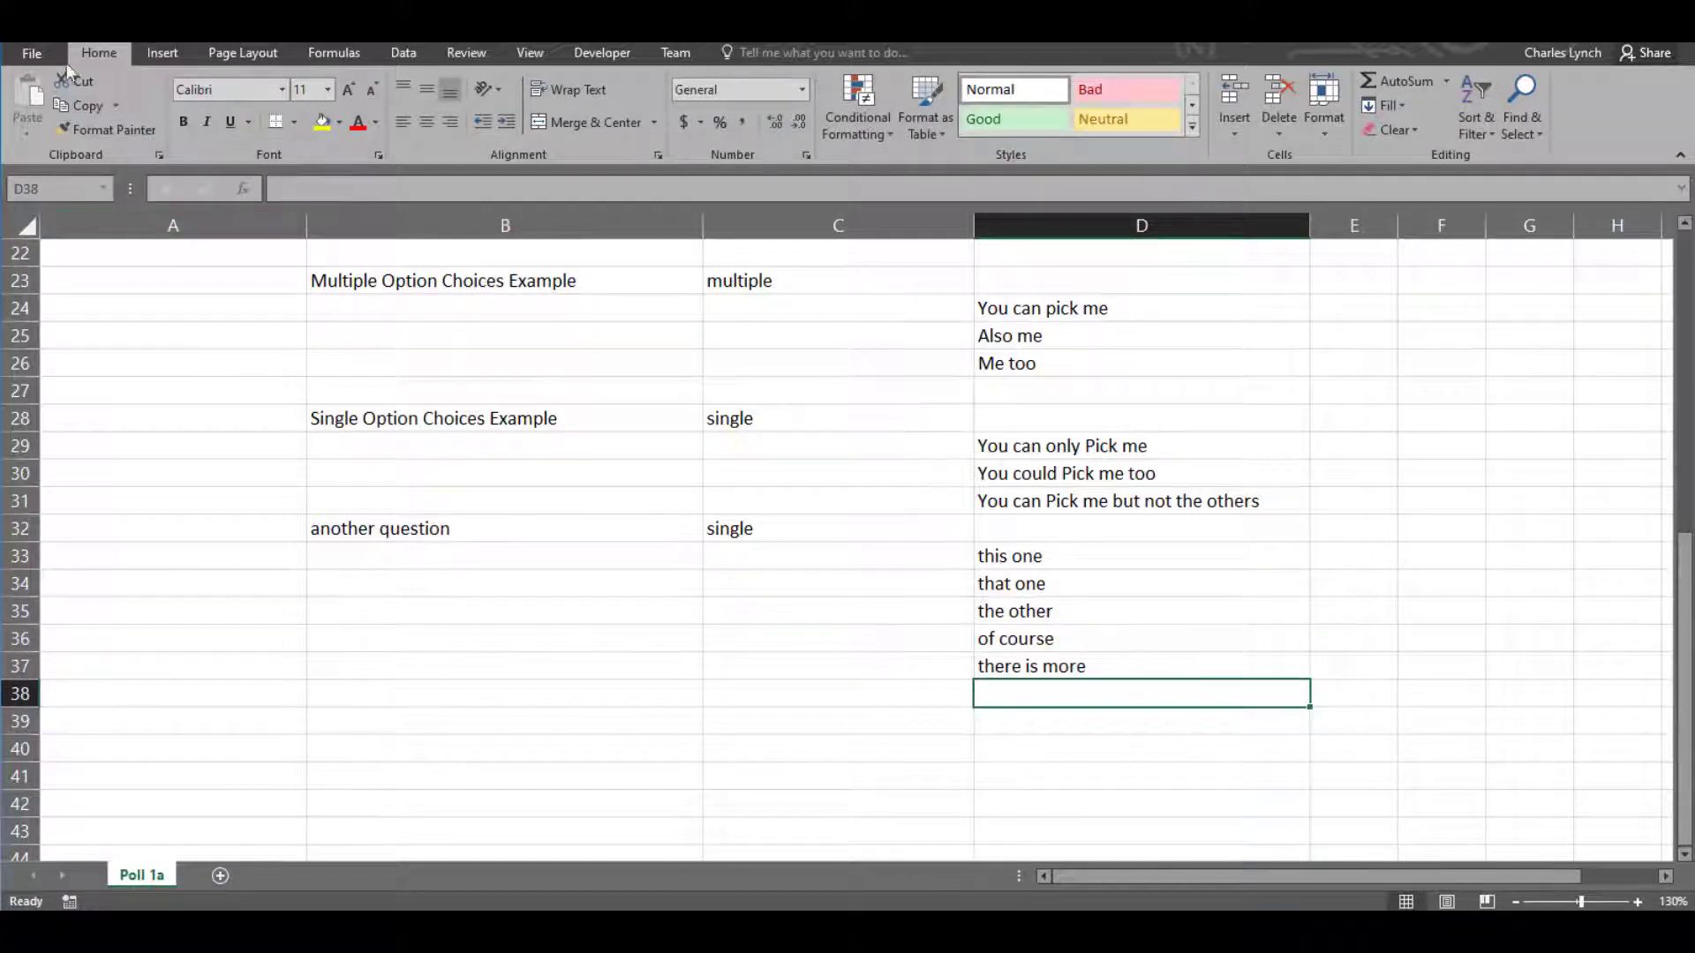
- Save the workbook as Poll 1a in the Documents folder with the file type CSV (Comma delimited)
left_click(41, 55)
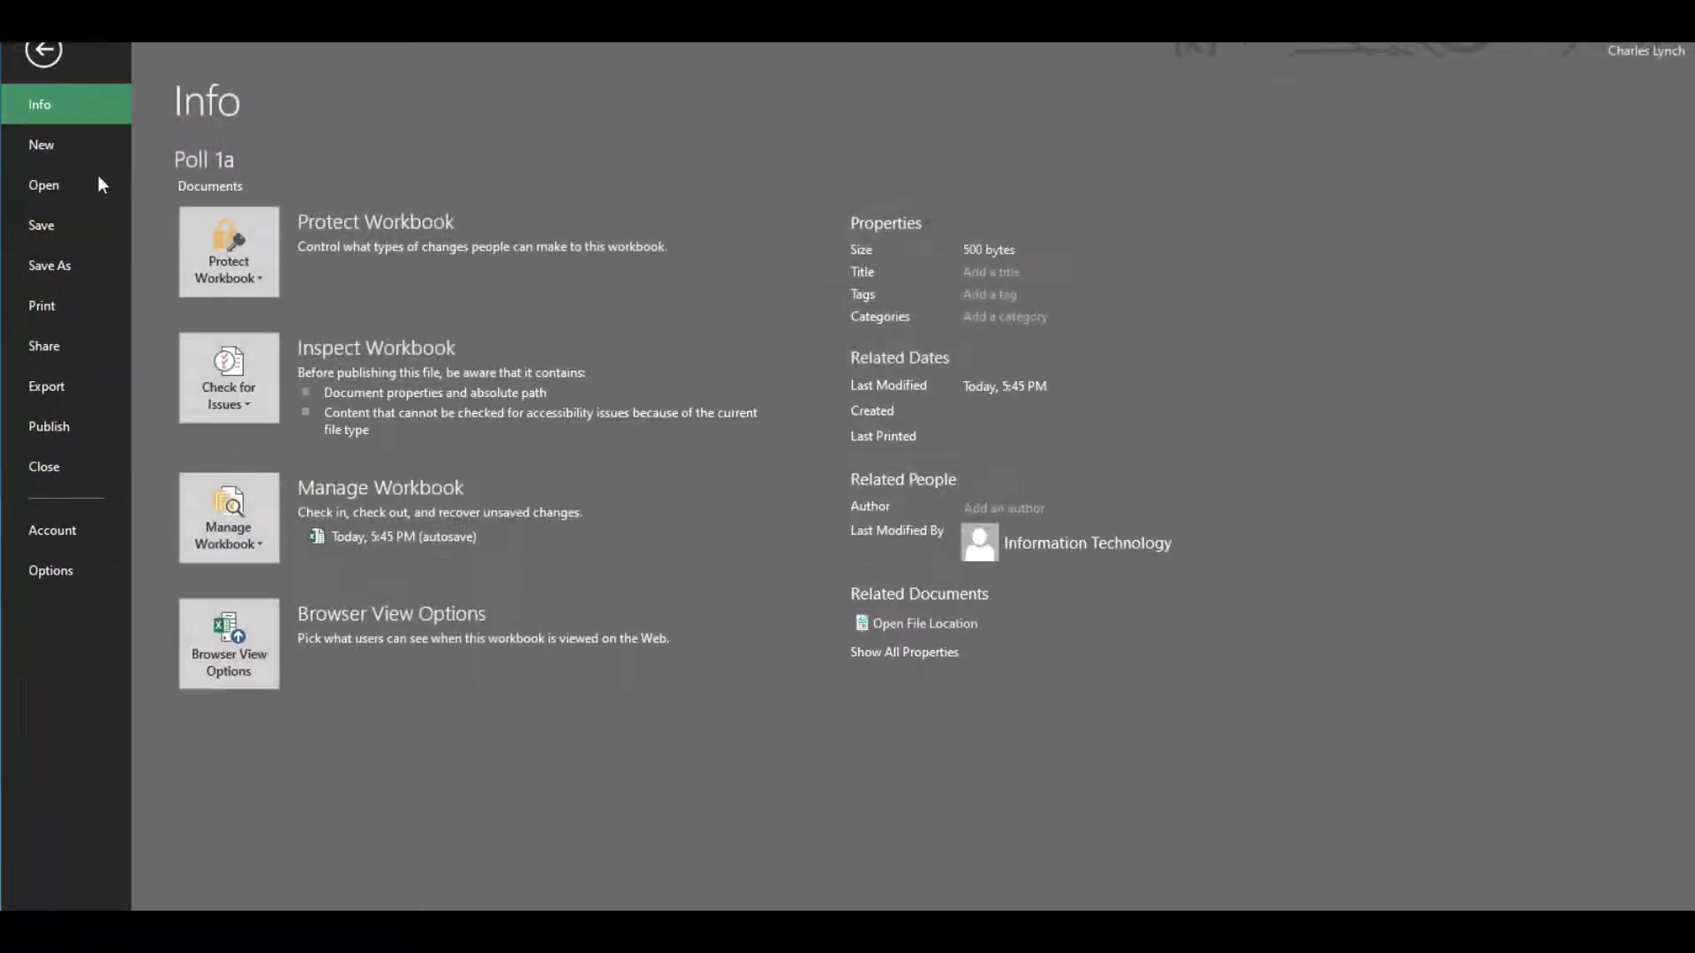
left_click(87, 261)
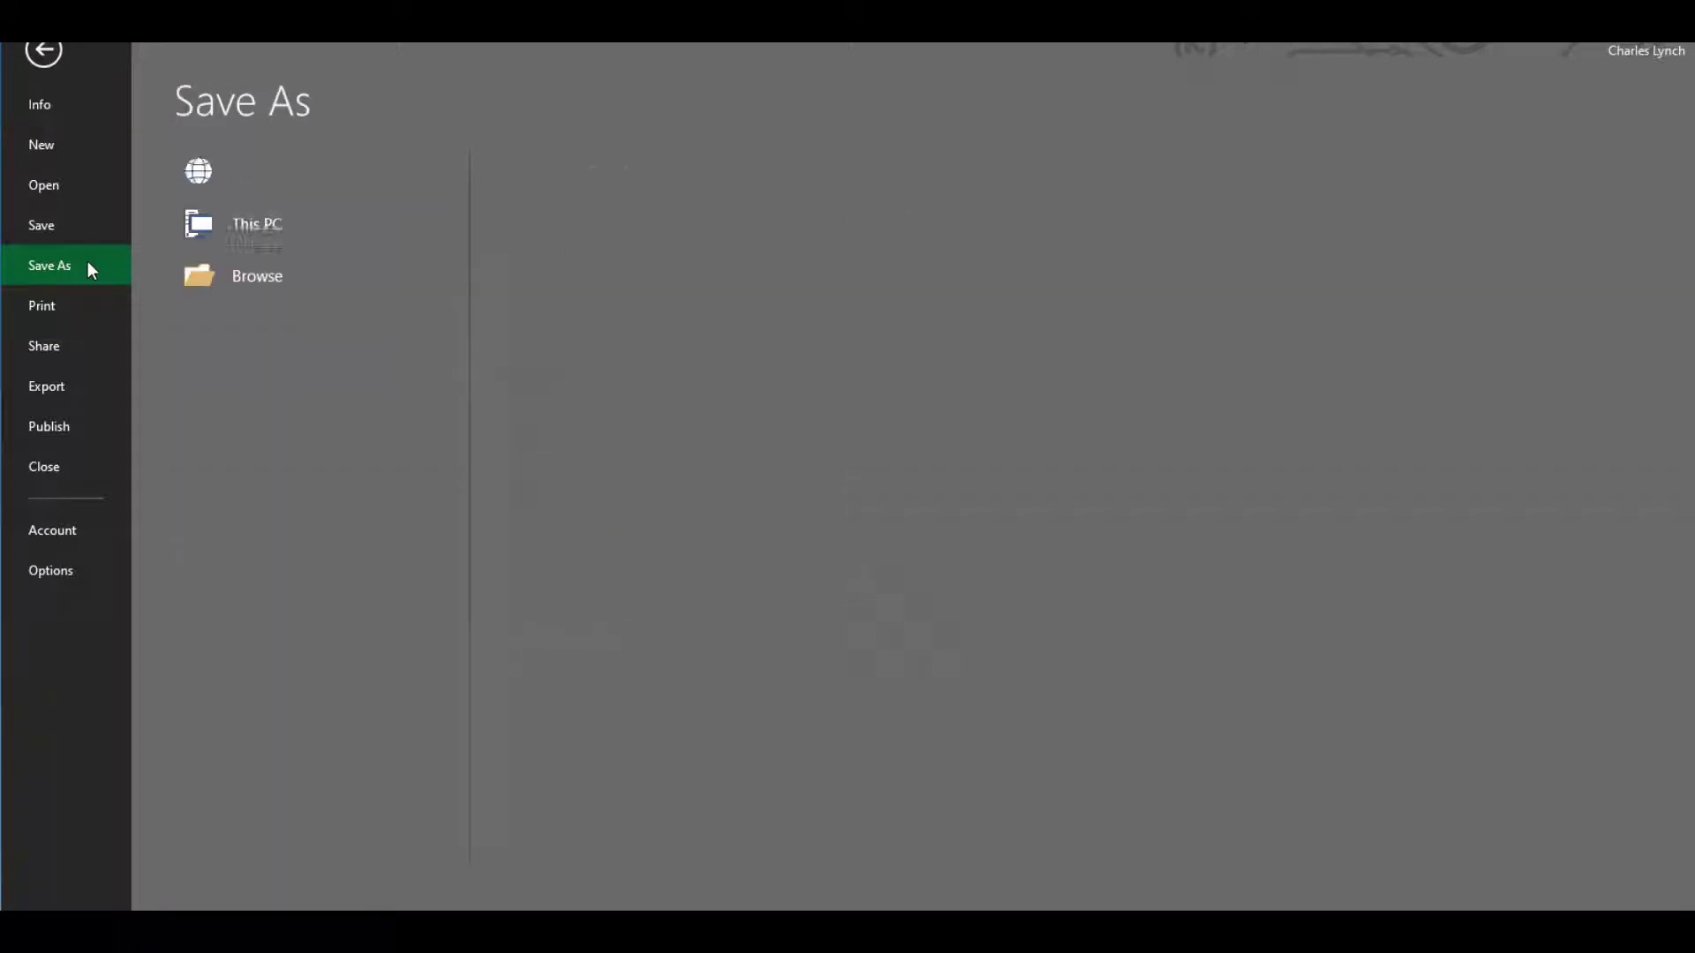
left_click(612, 352)
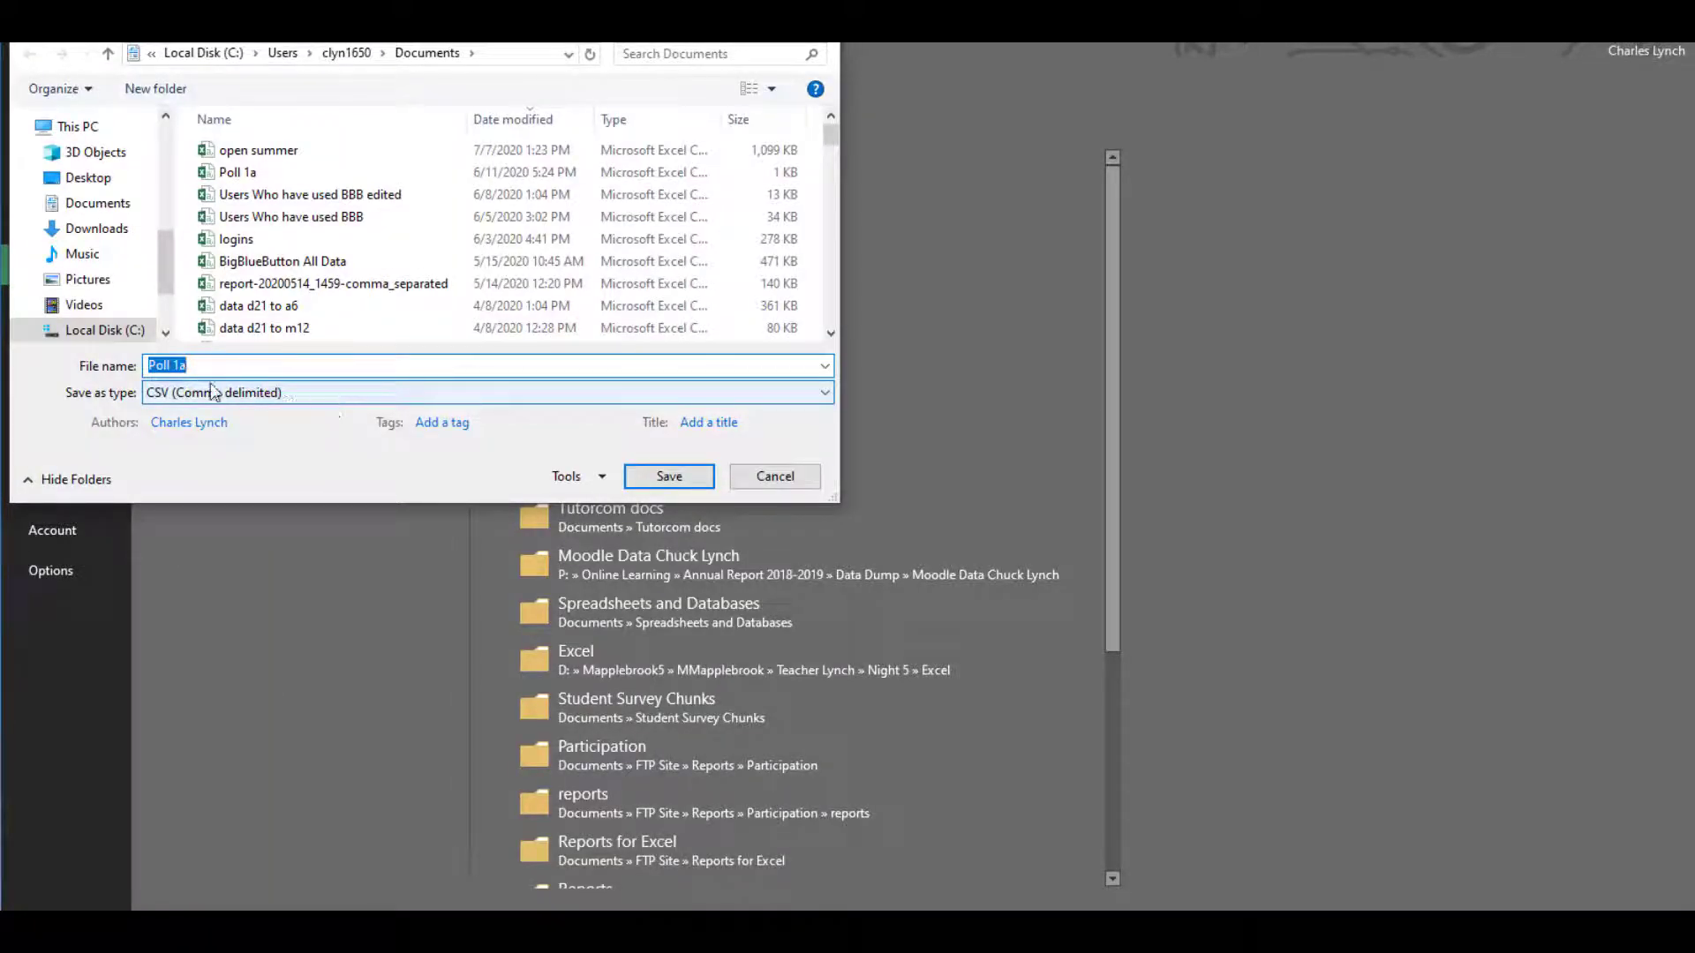
left_click(216, 393)
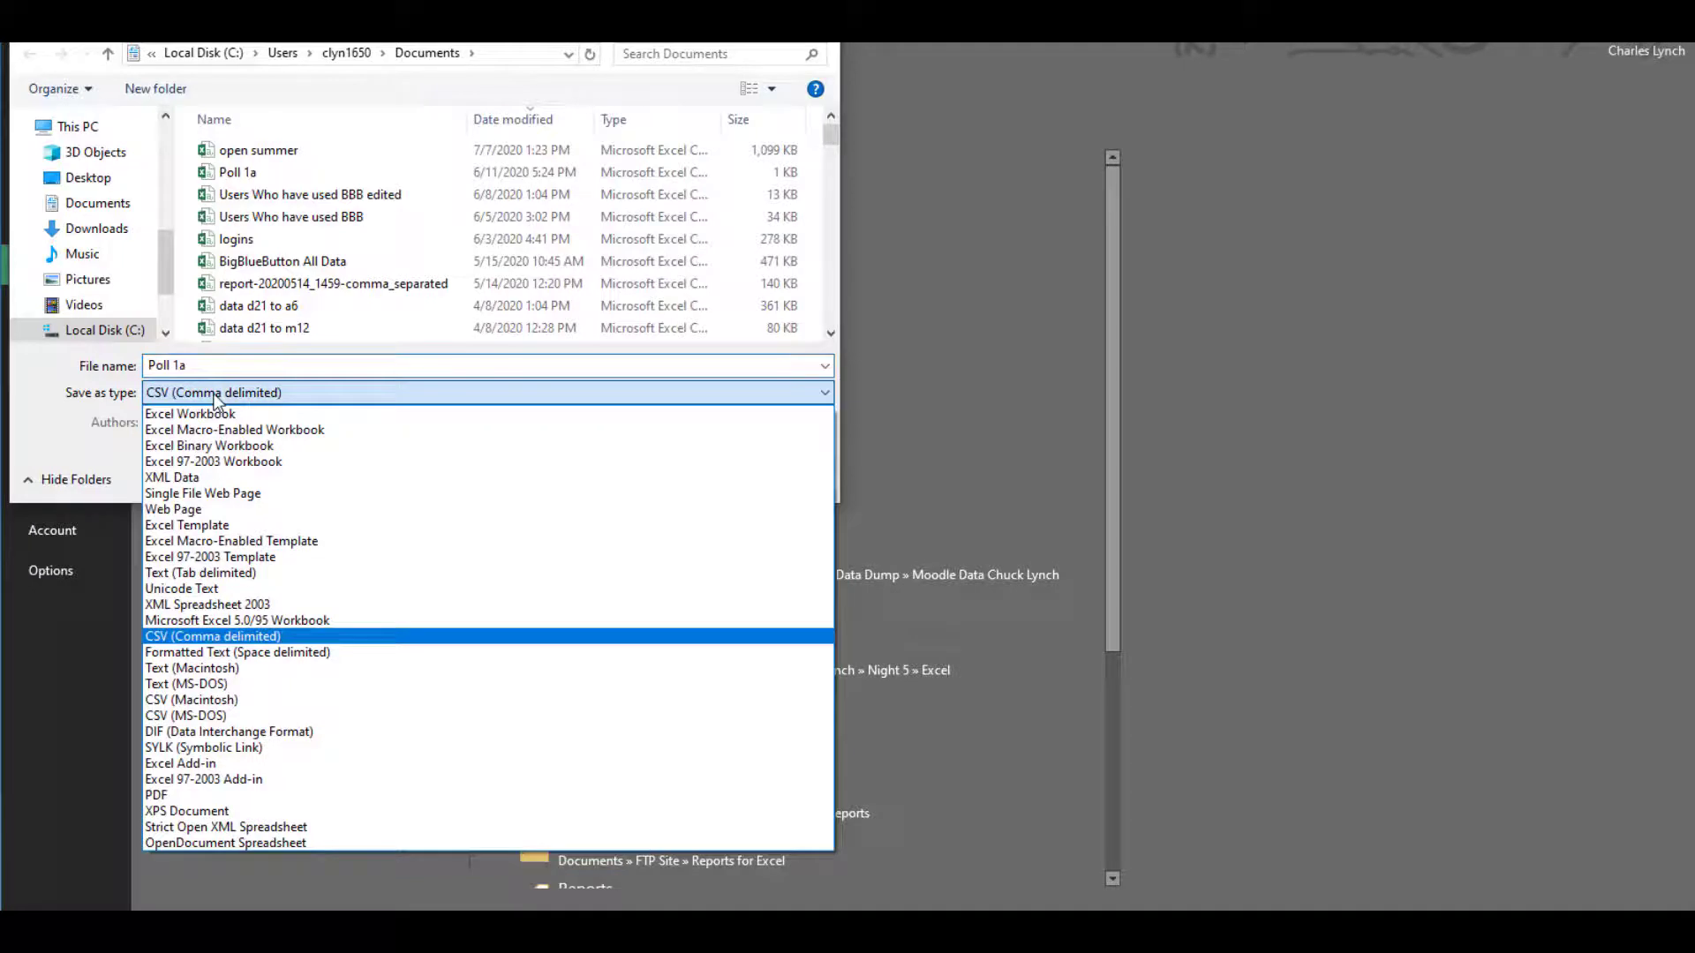
left_click(295, 636)
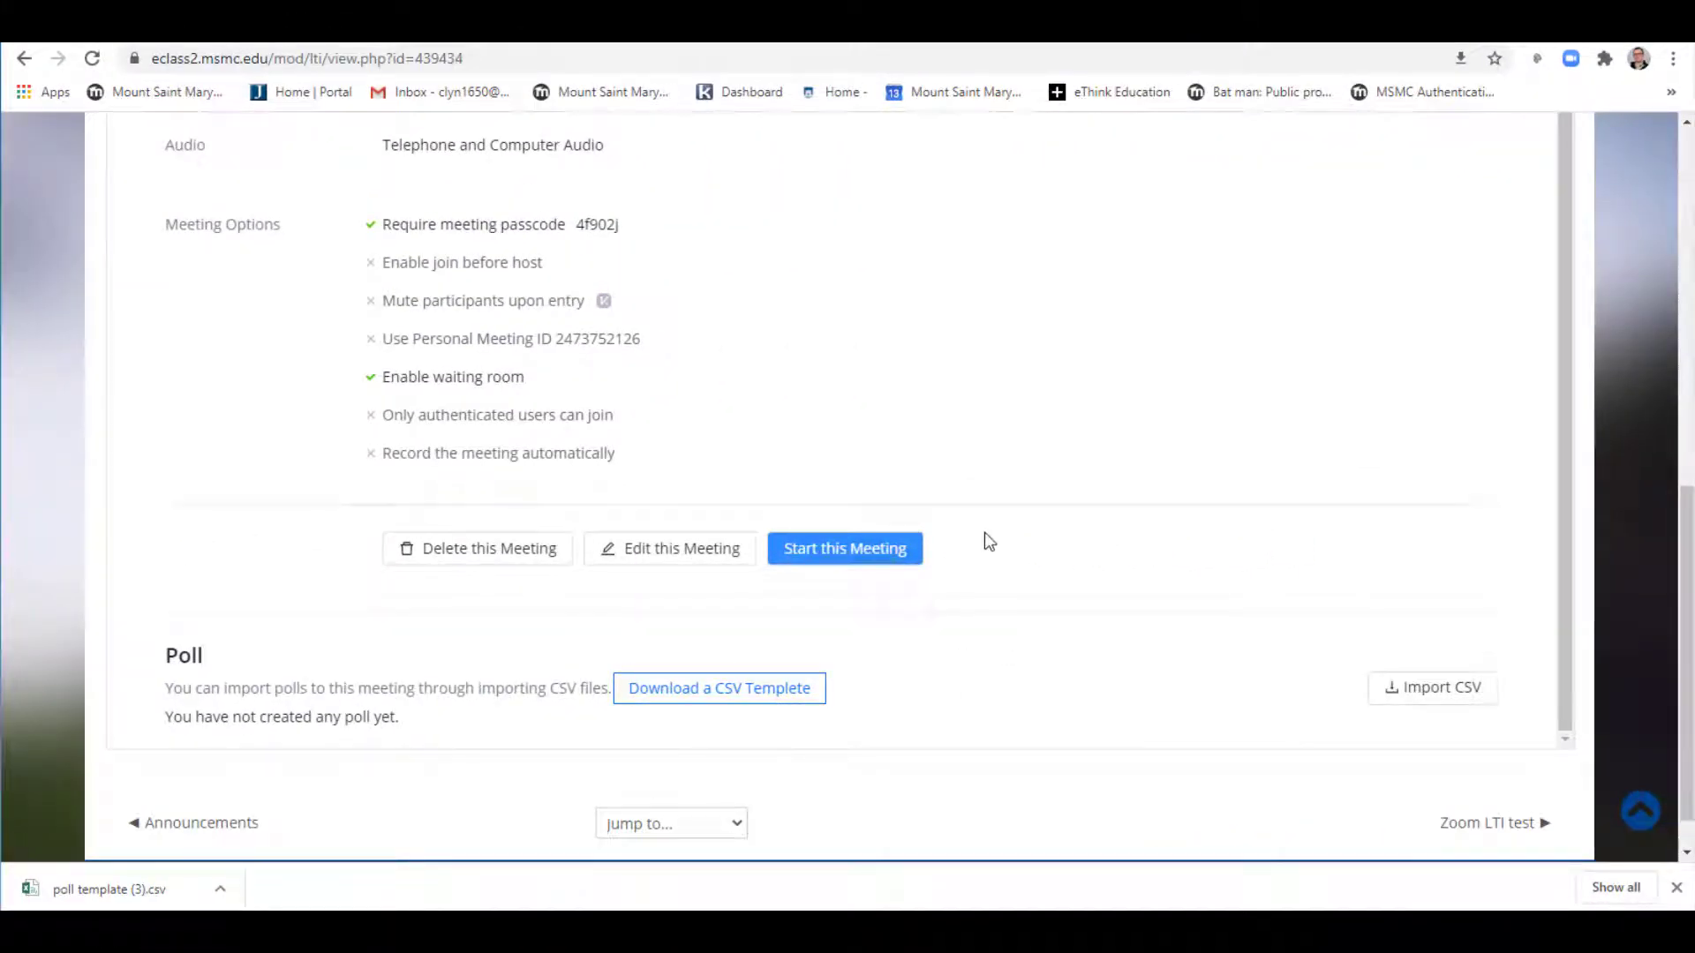
- Switch back to the meeting page in the browser and import the Poll 1a CSV file from Documents into its Poll section
scroll(987, 545, "down", 1)
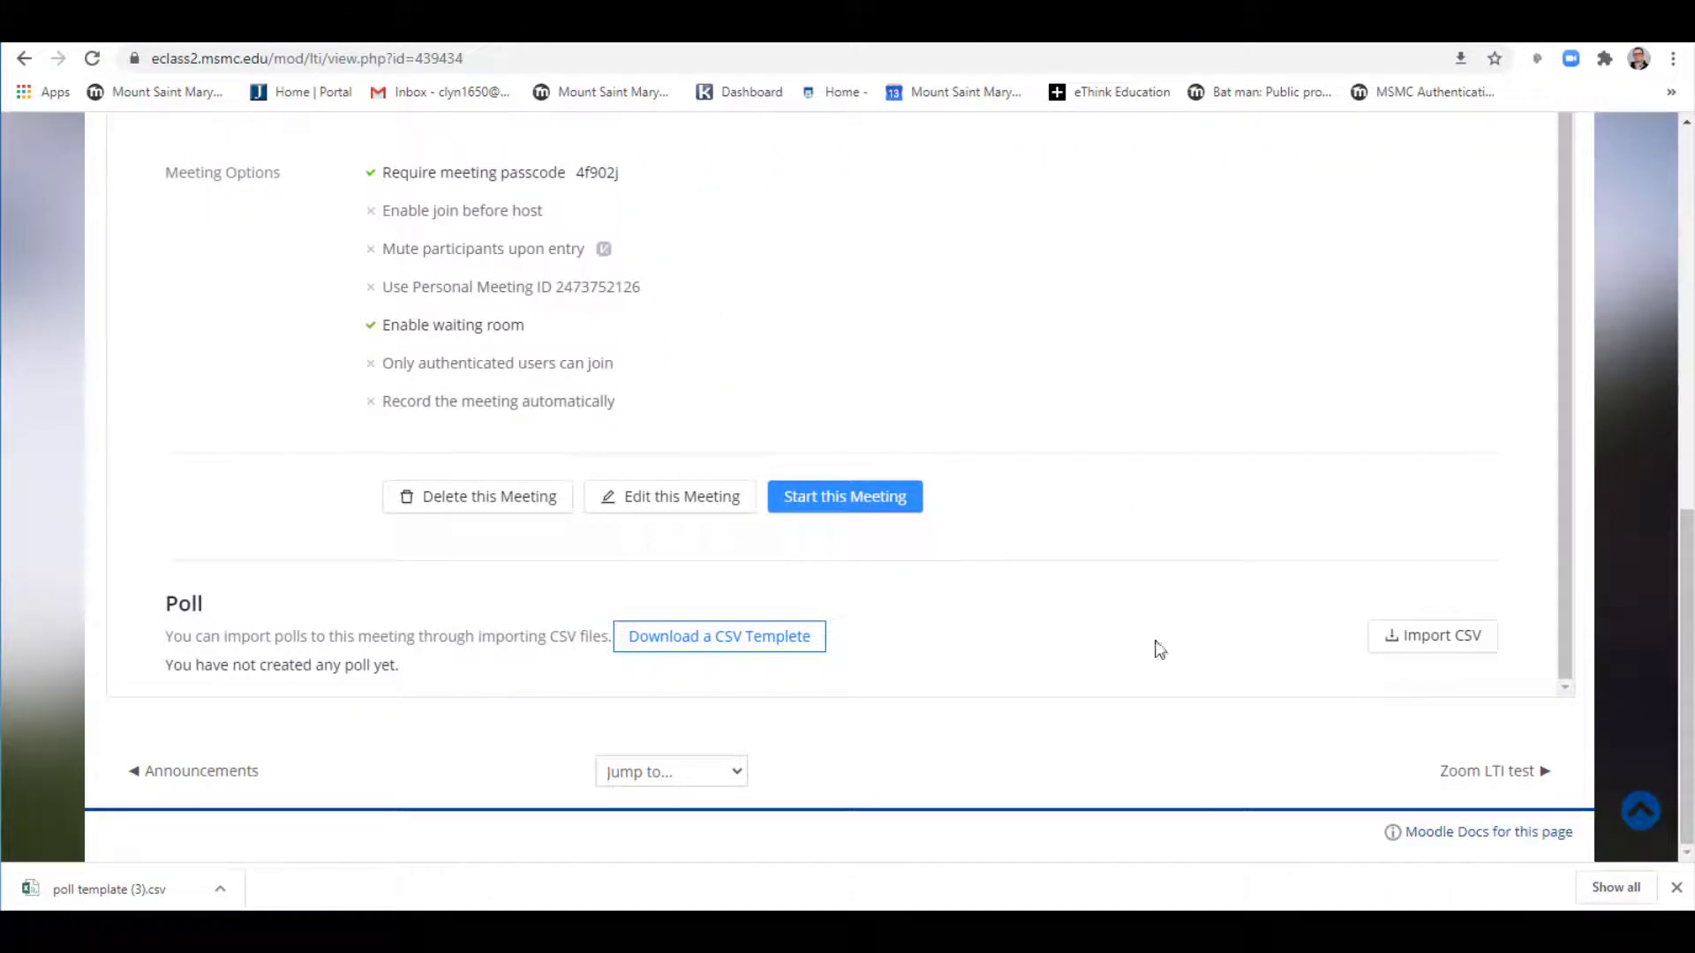
left_click(1417, 651)
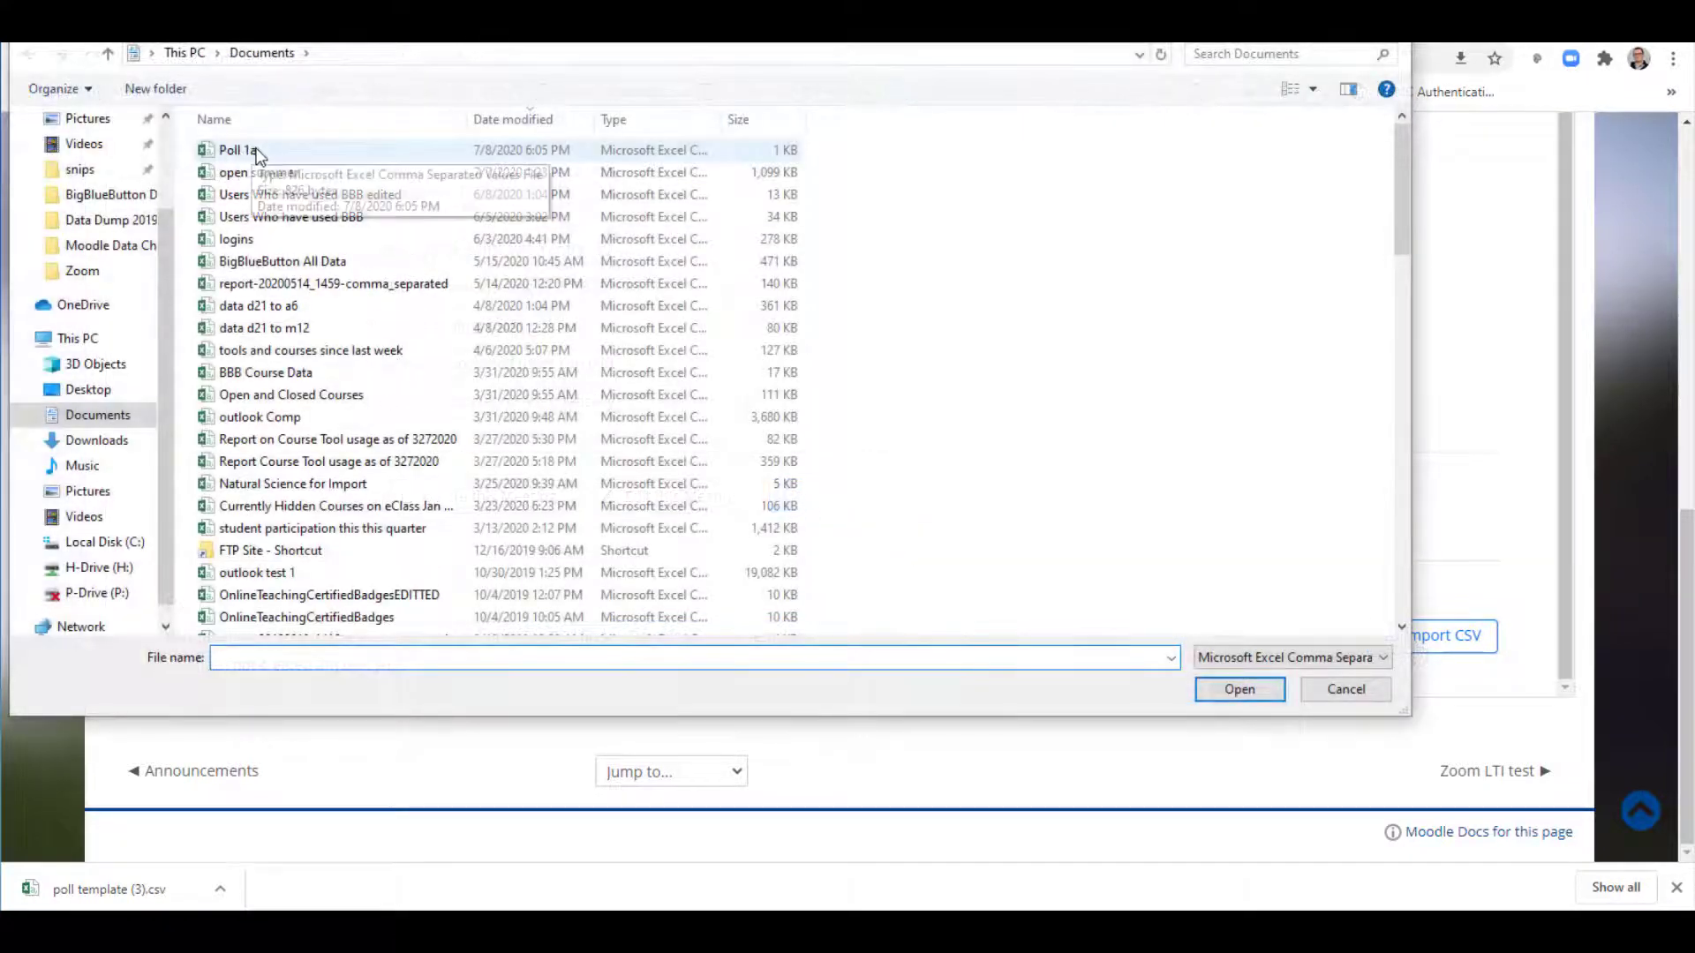
left_click(237, 150)
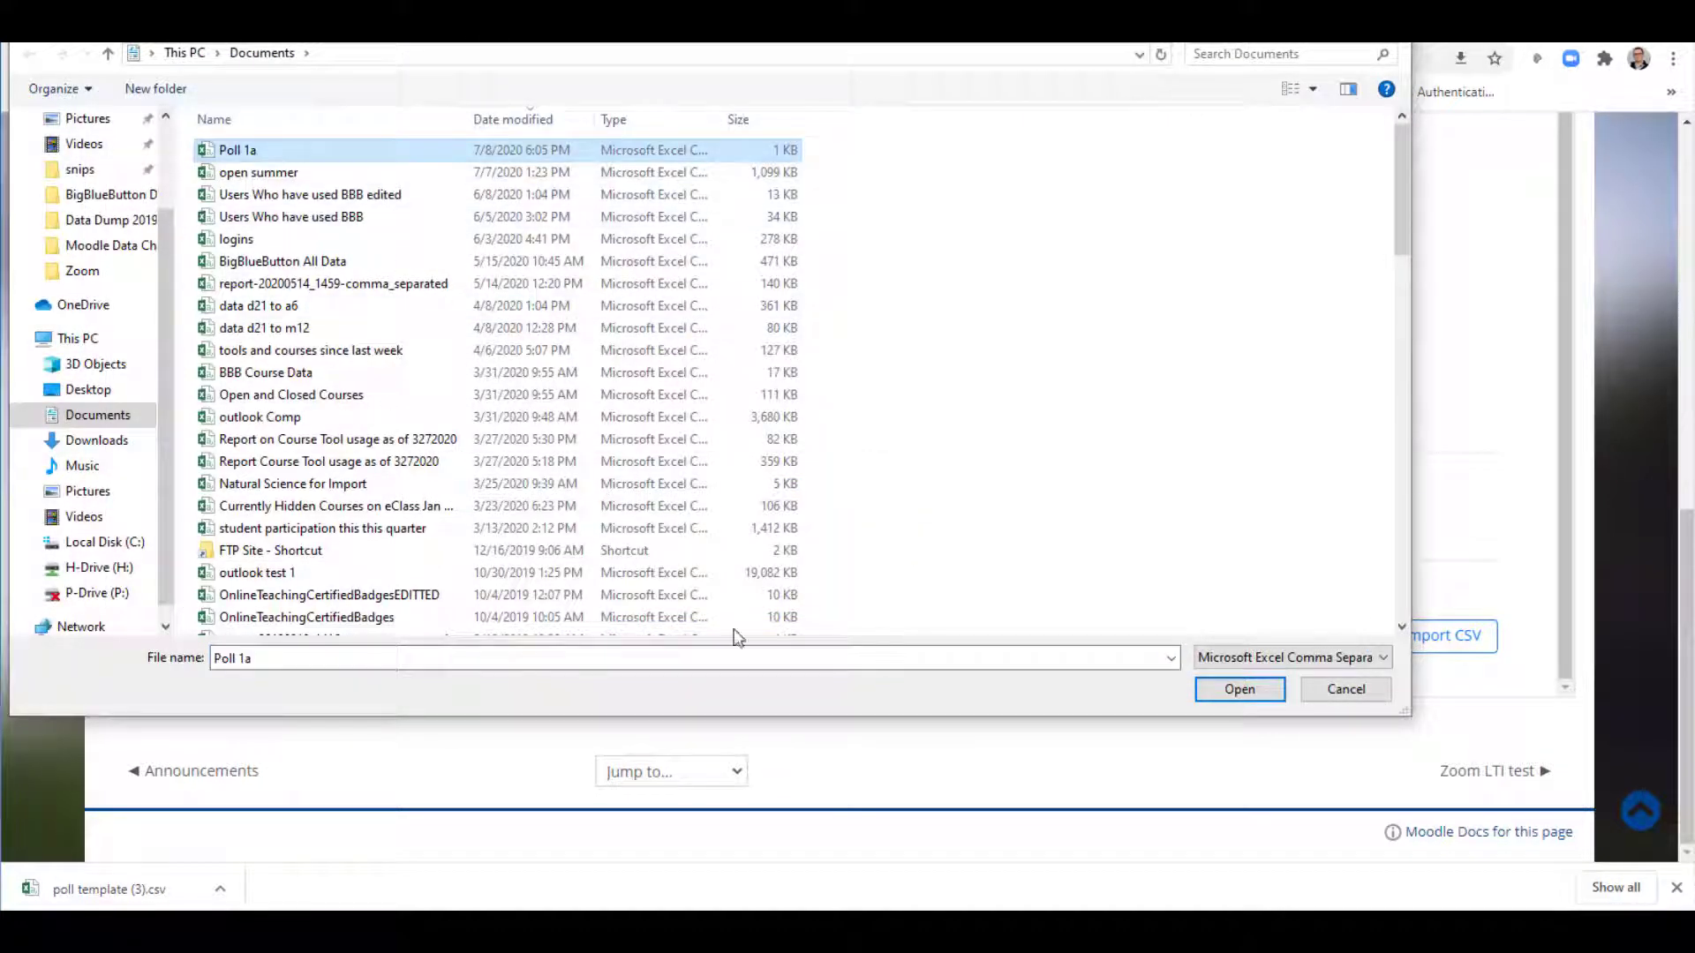
left_click(1238, 689)
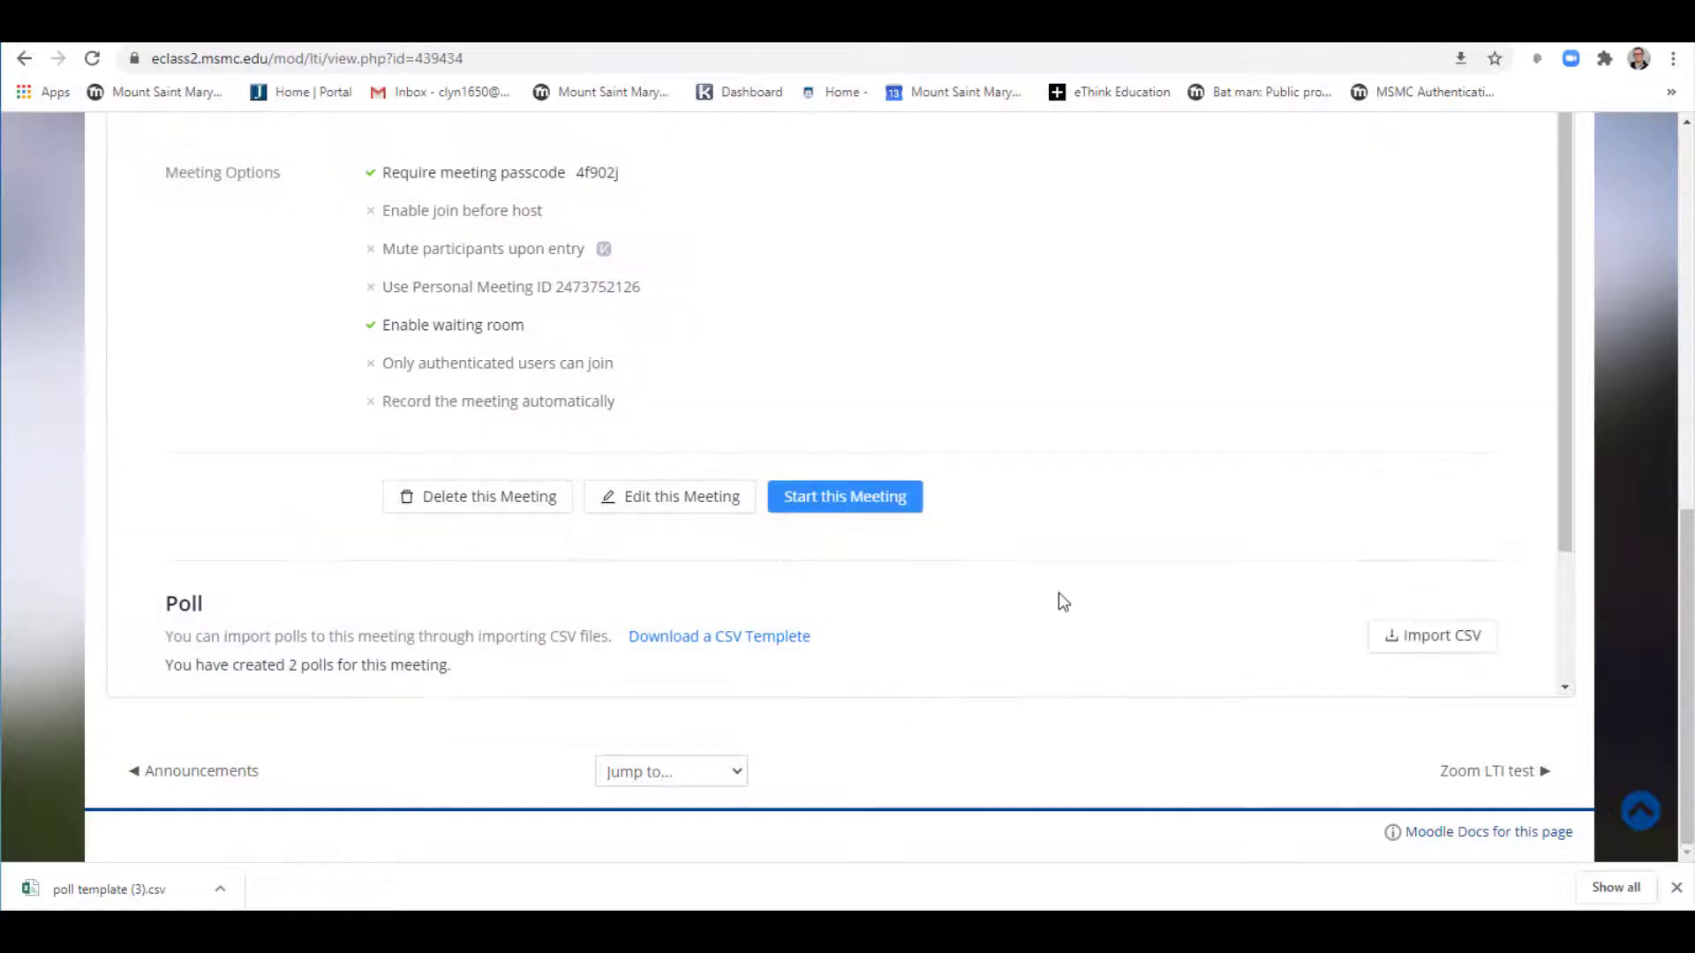
- Expand Polling First Questions and Polling Second Questions and review their imported questions and answers
scroll(1024, 521, "down", 2)
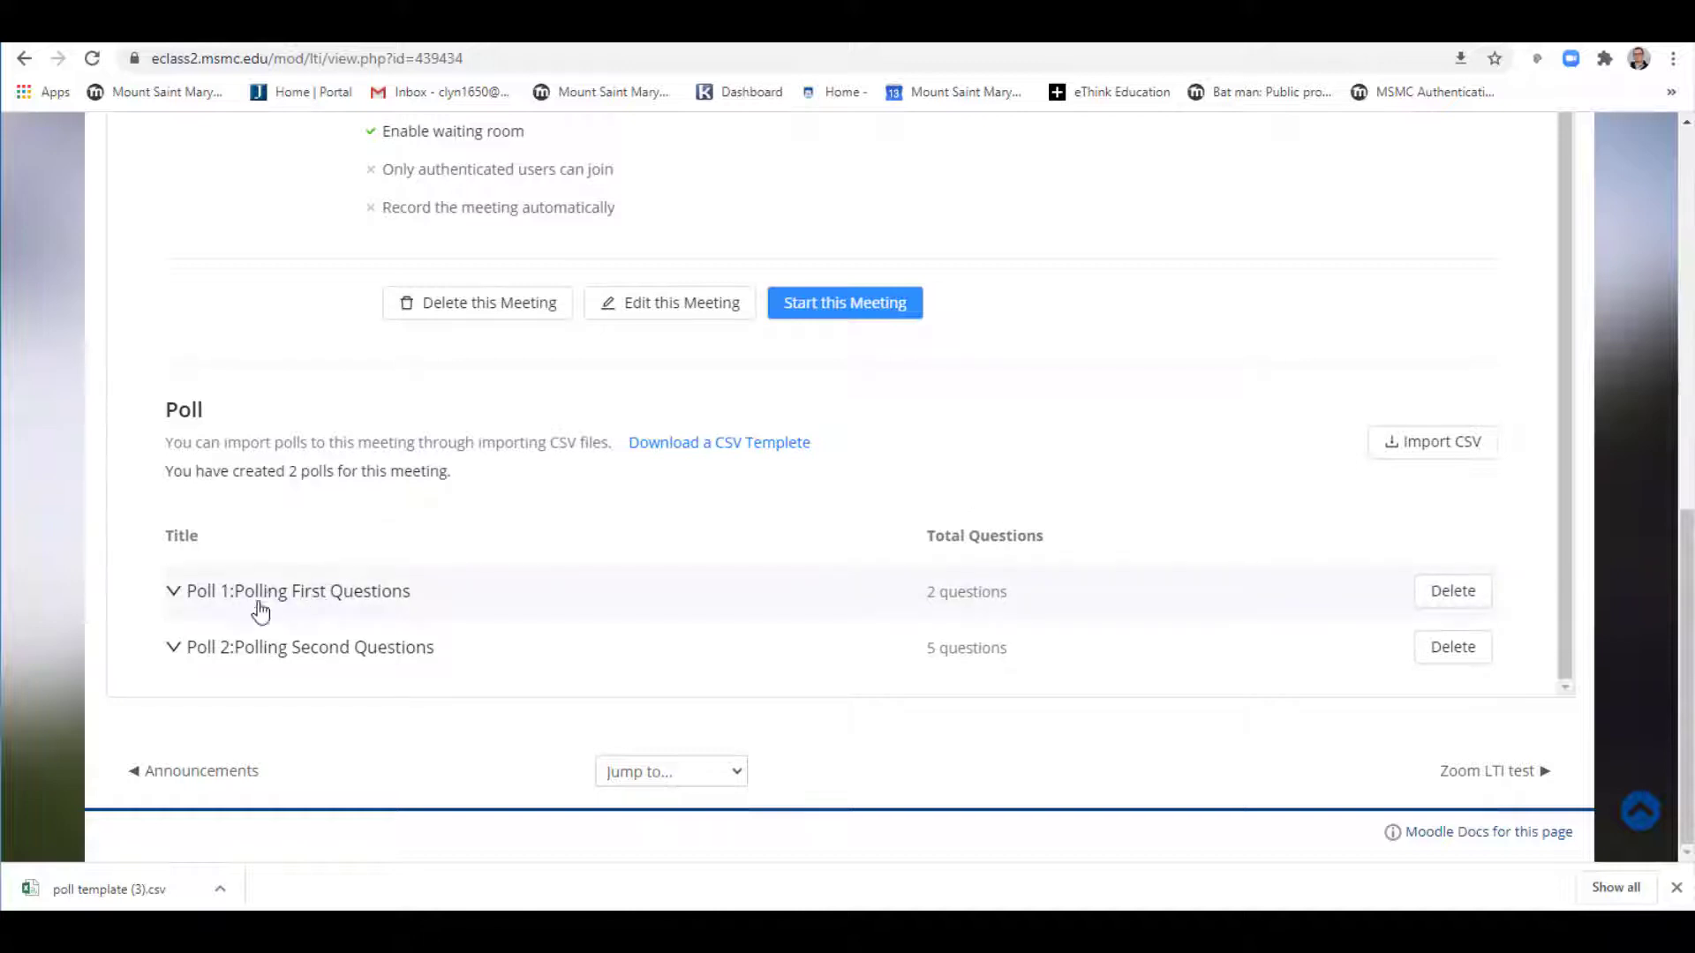
left_click(328, 605)
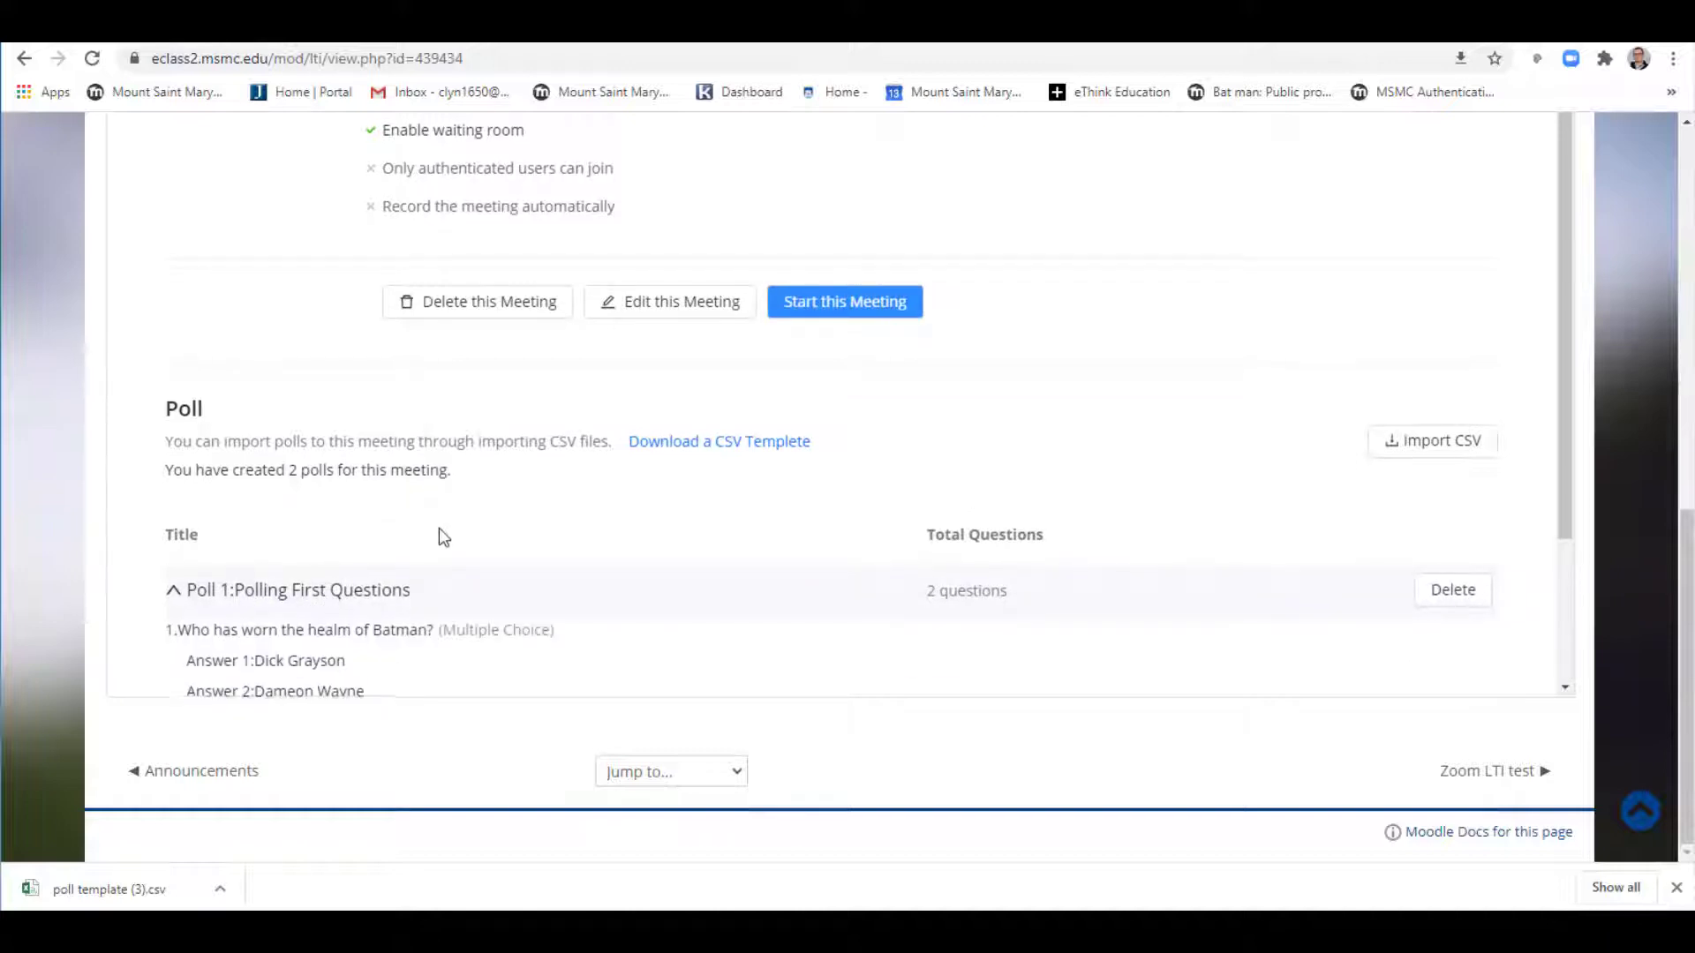
scroll(440, 530, "down", 3)
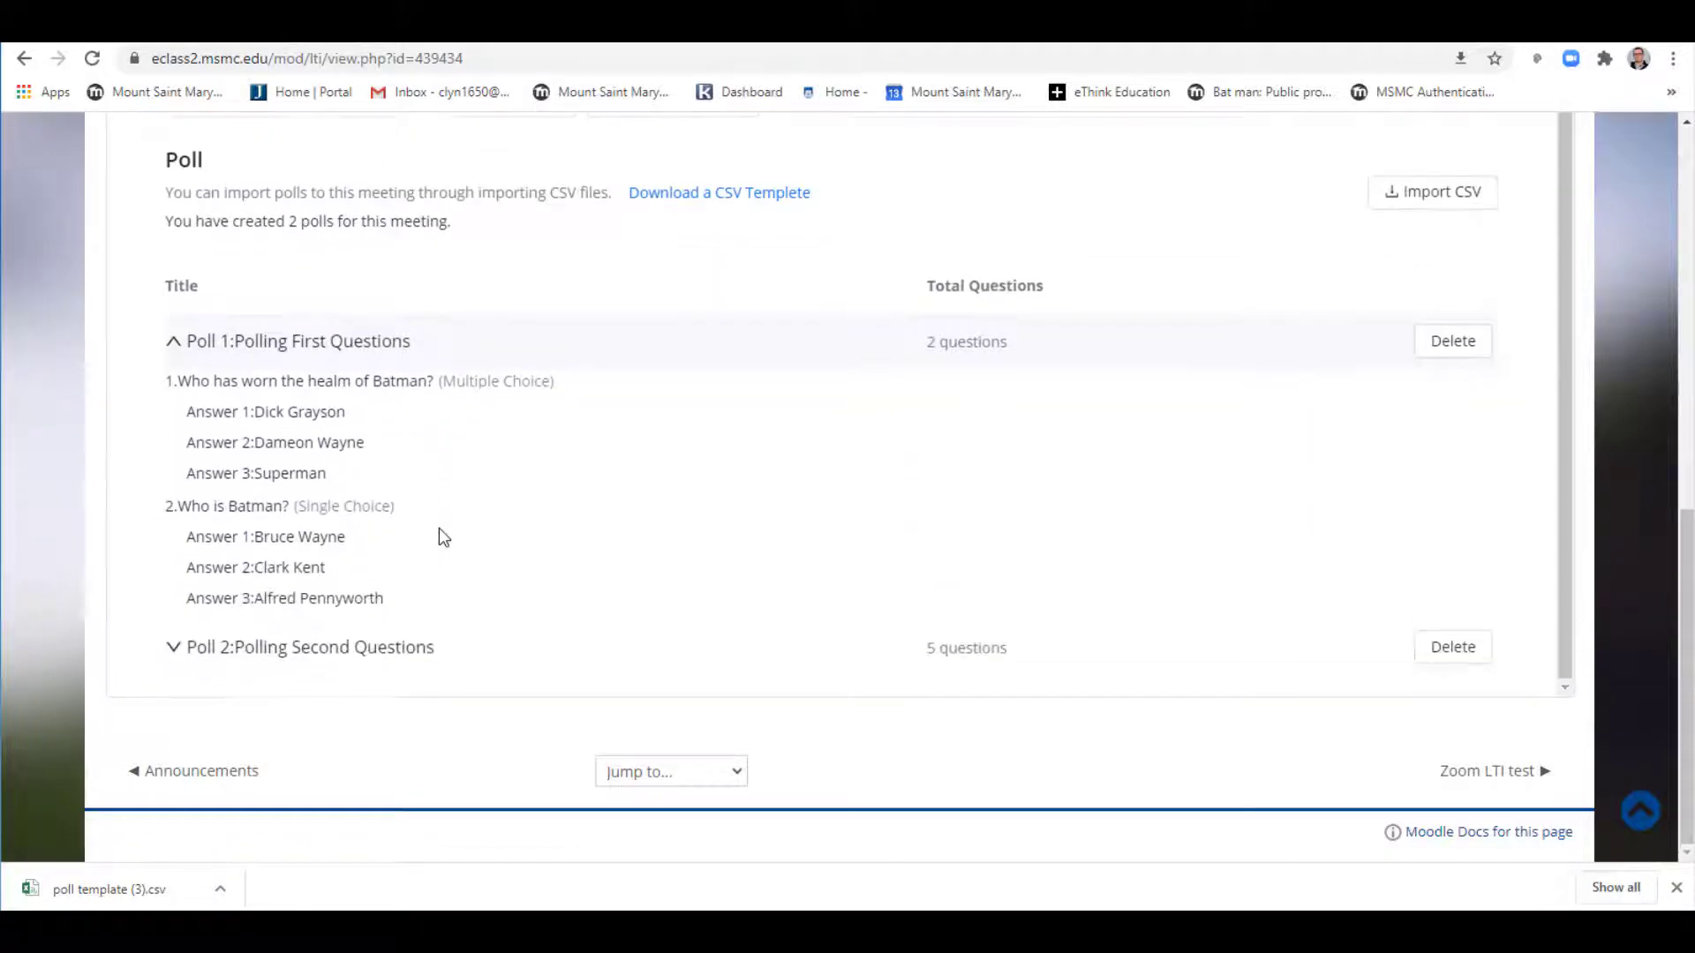
left_click(364, 651)
scroll(439, 536, "down", 8)
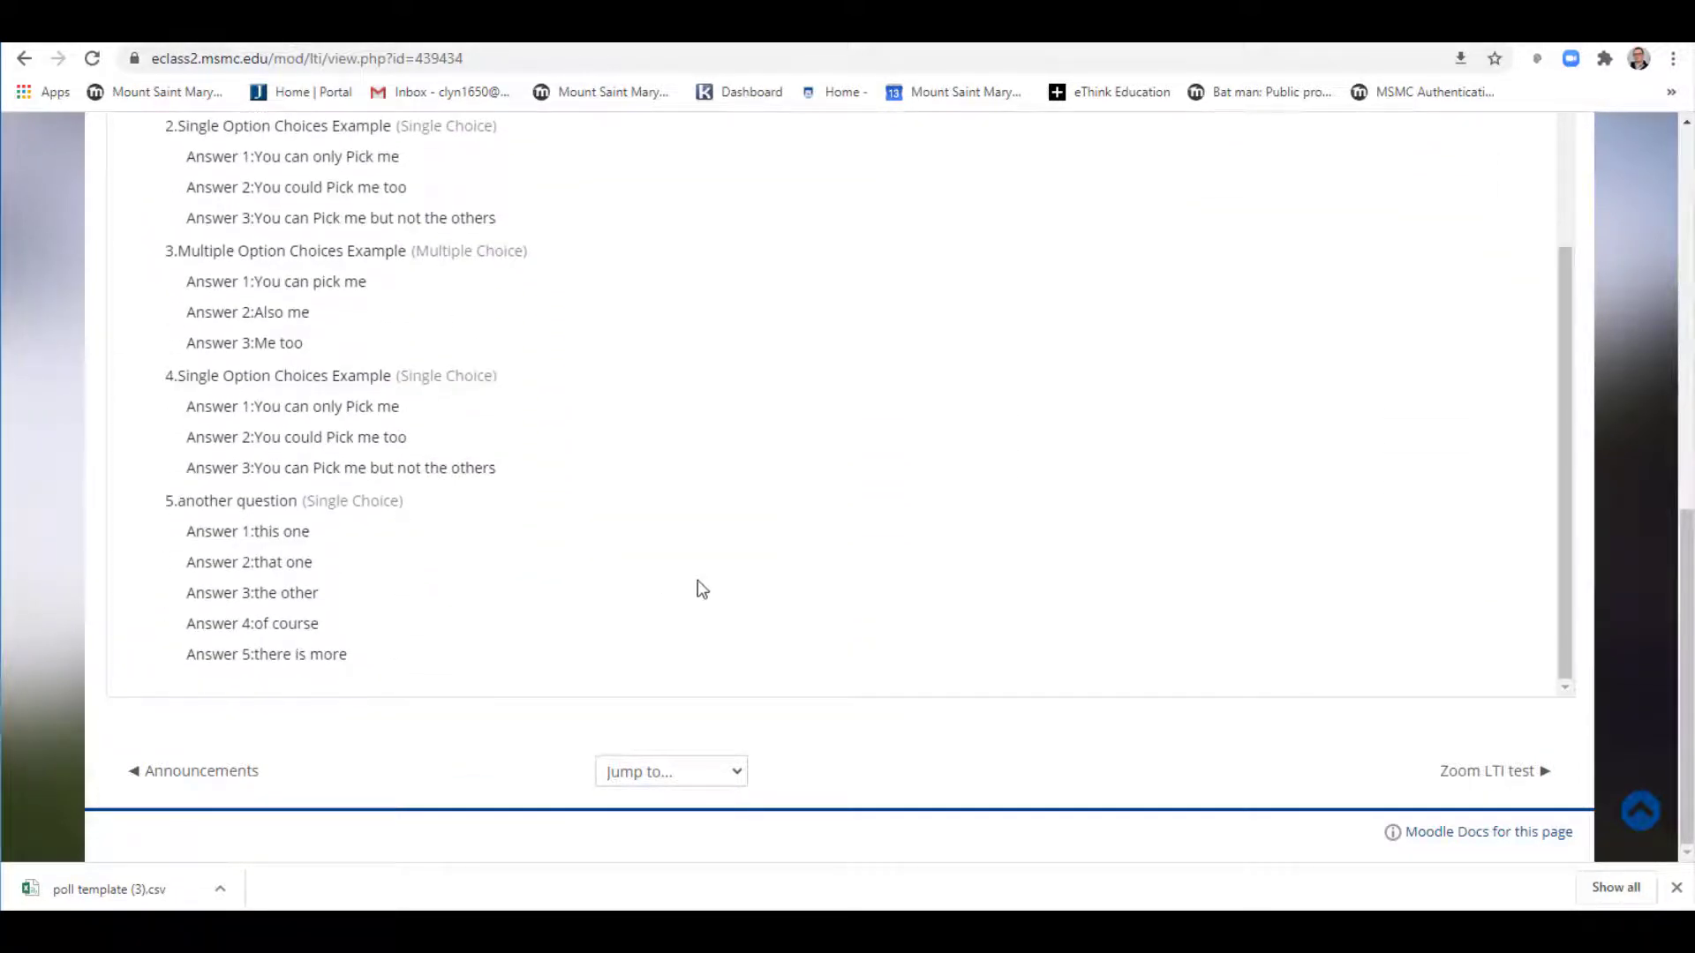
- Return to the Course Meetings list and start tomorrow's 4:00 PM Zoom Video Training Course meeting
scroll(600, 590, "up", 10)
scroll(603, 591, "up", 10)
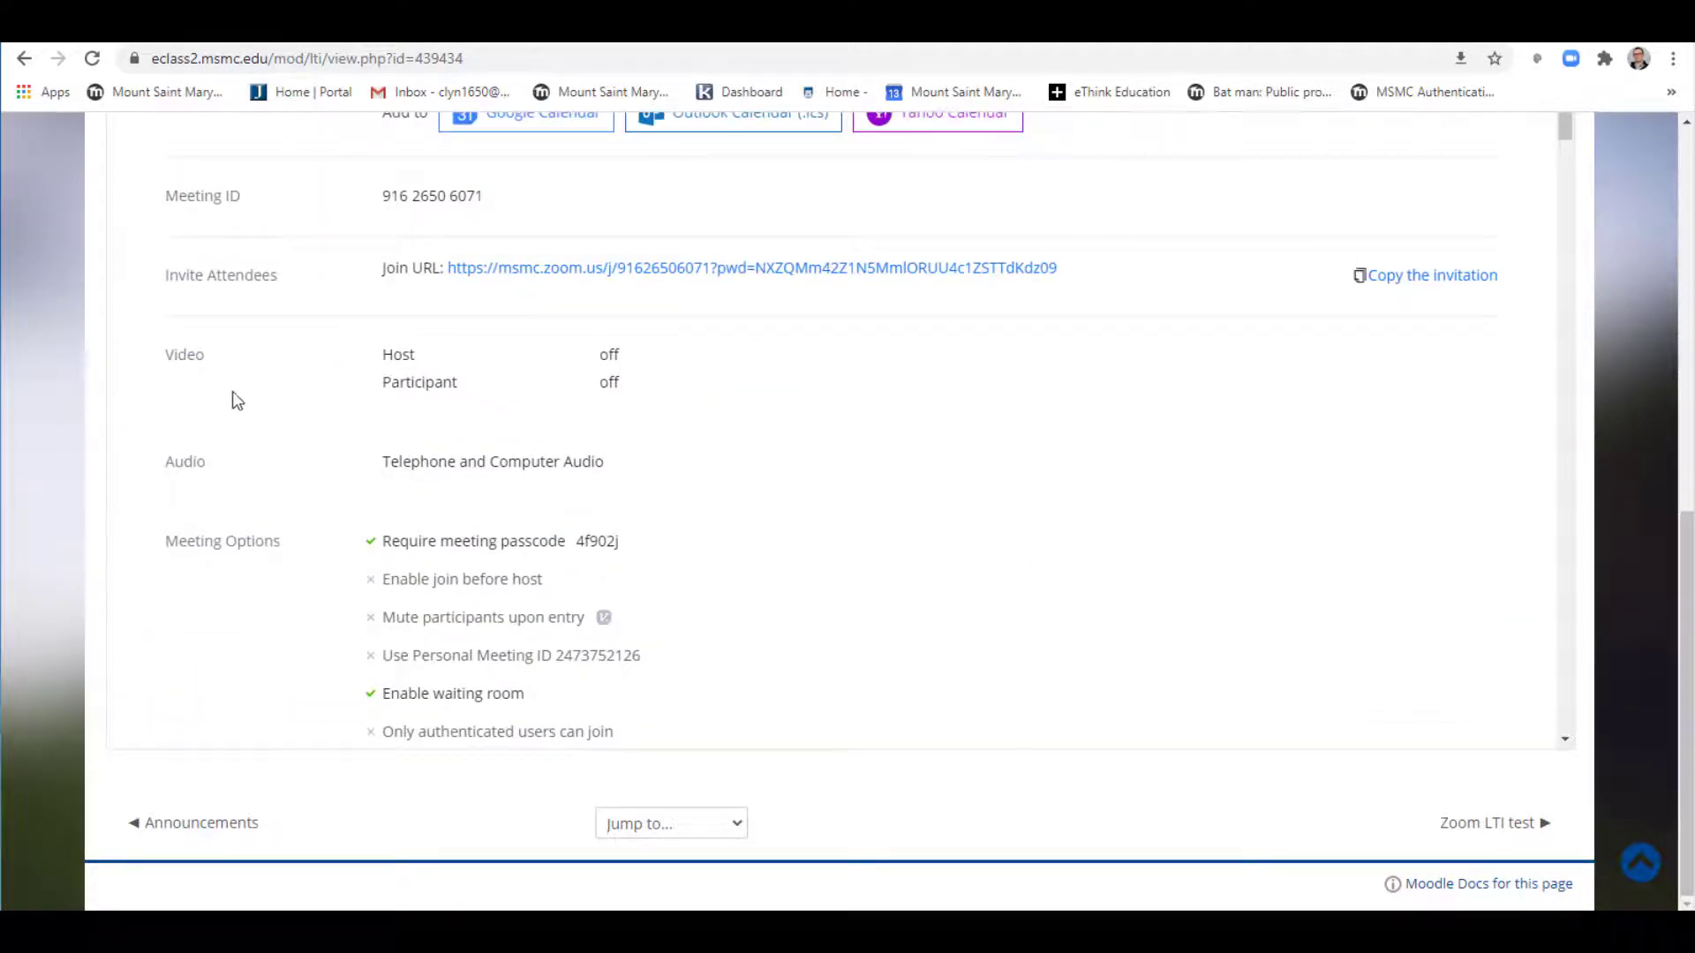
scroll(231, 388, "up", 7)
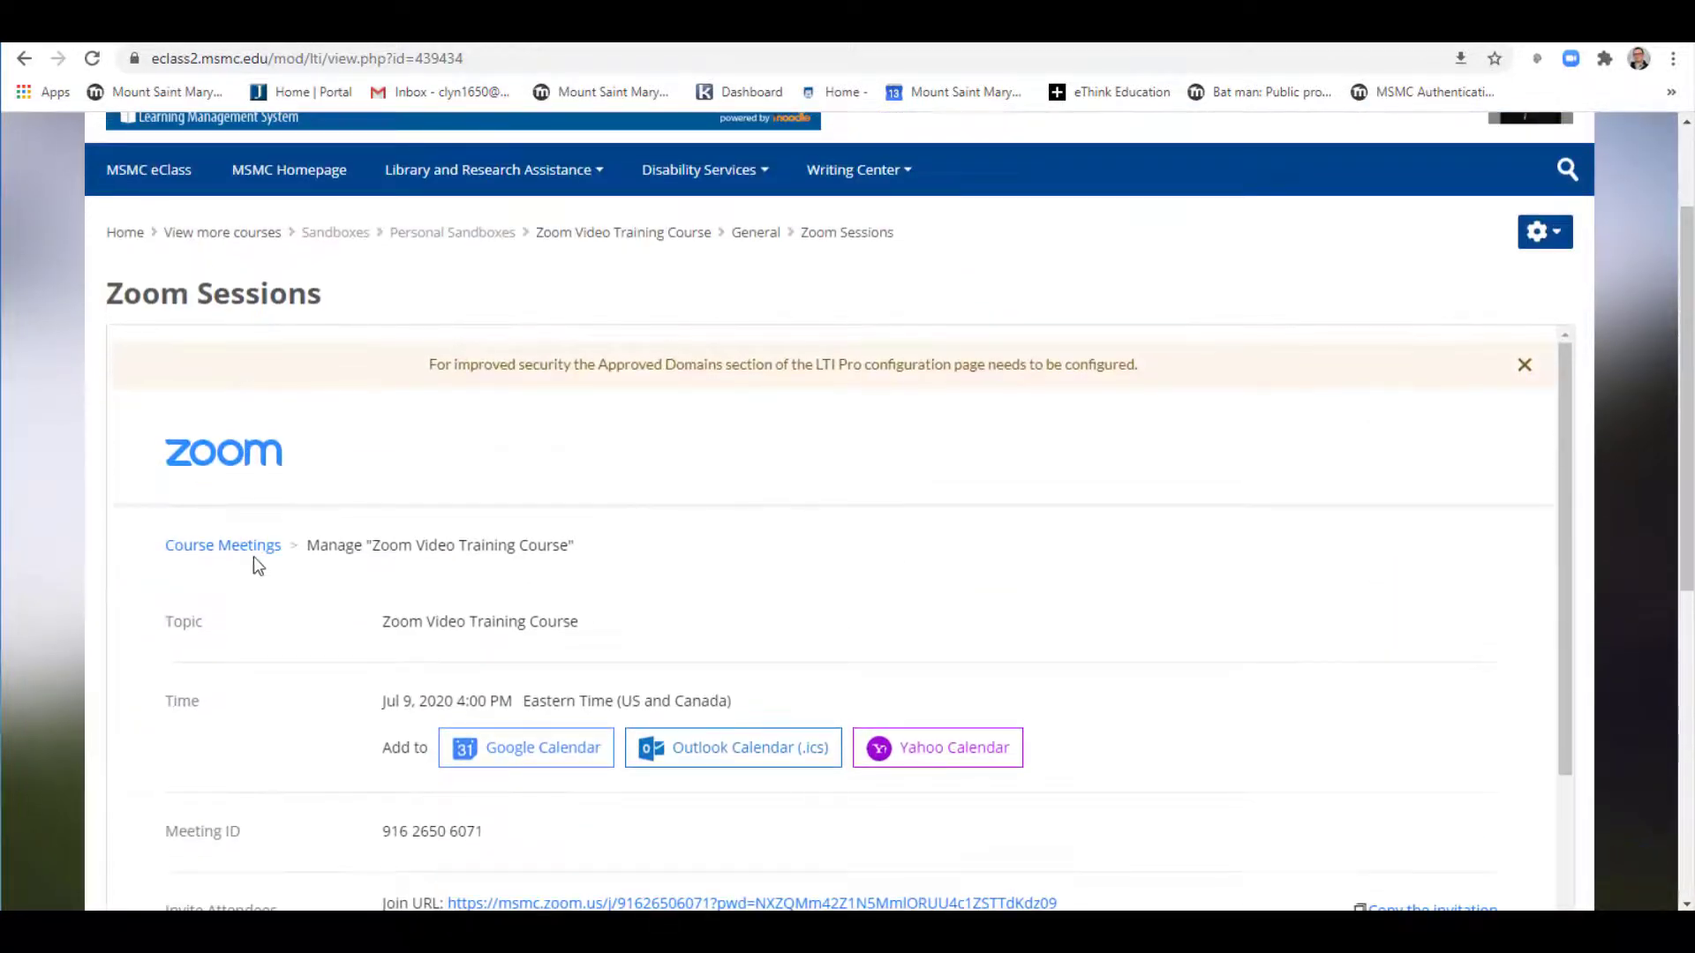
left_click(212, 550)
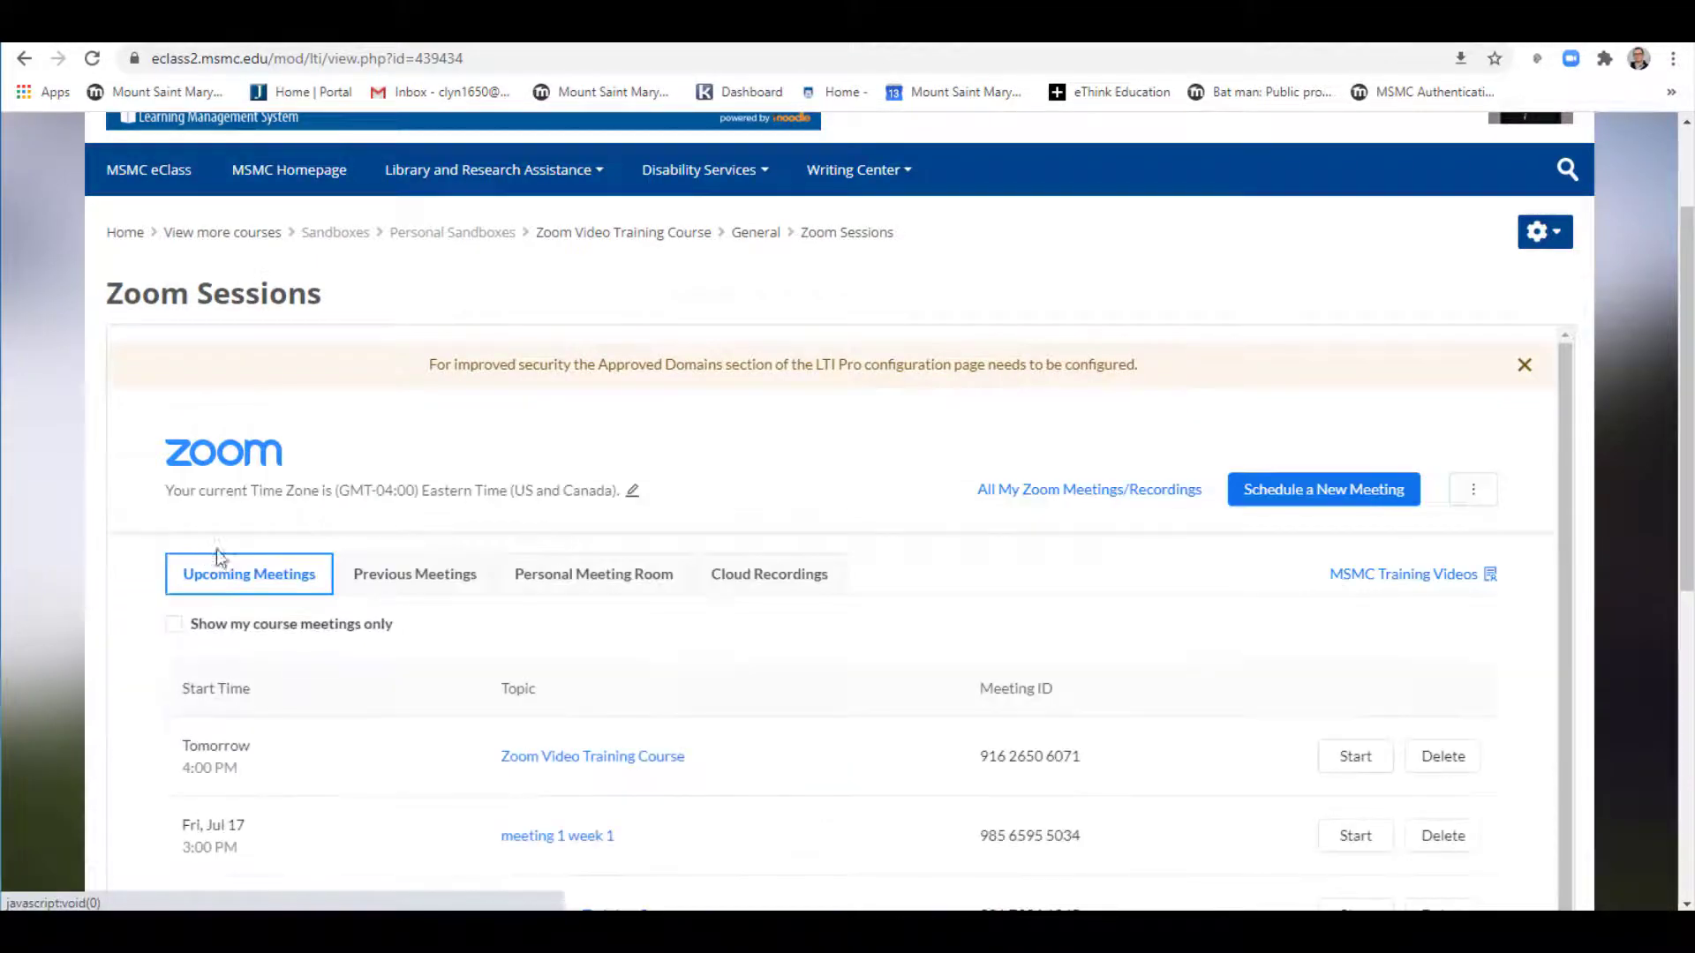
left_click(1327, 752)
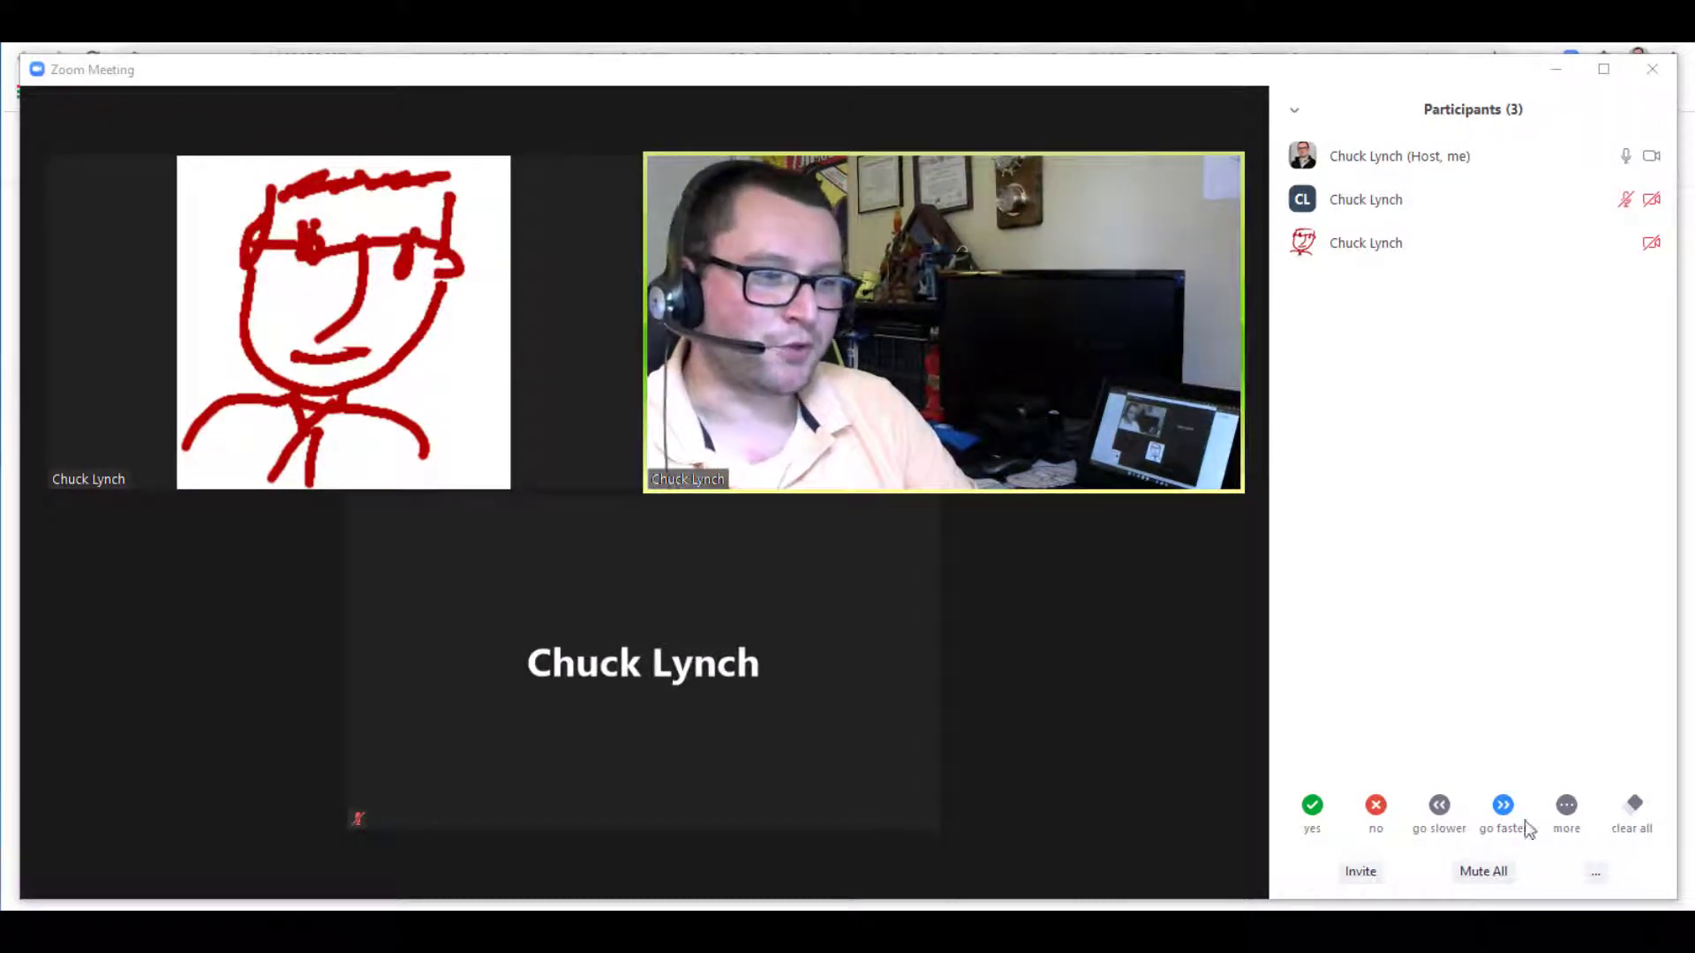
mouse_move(1095, 885)
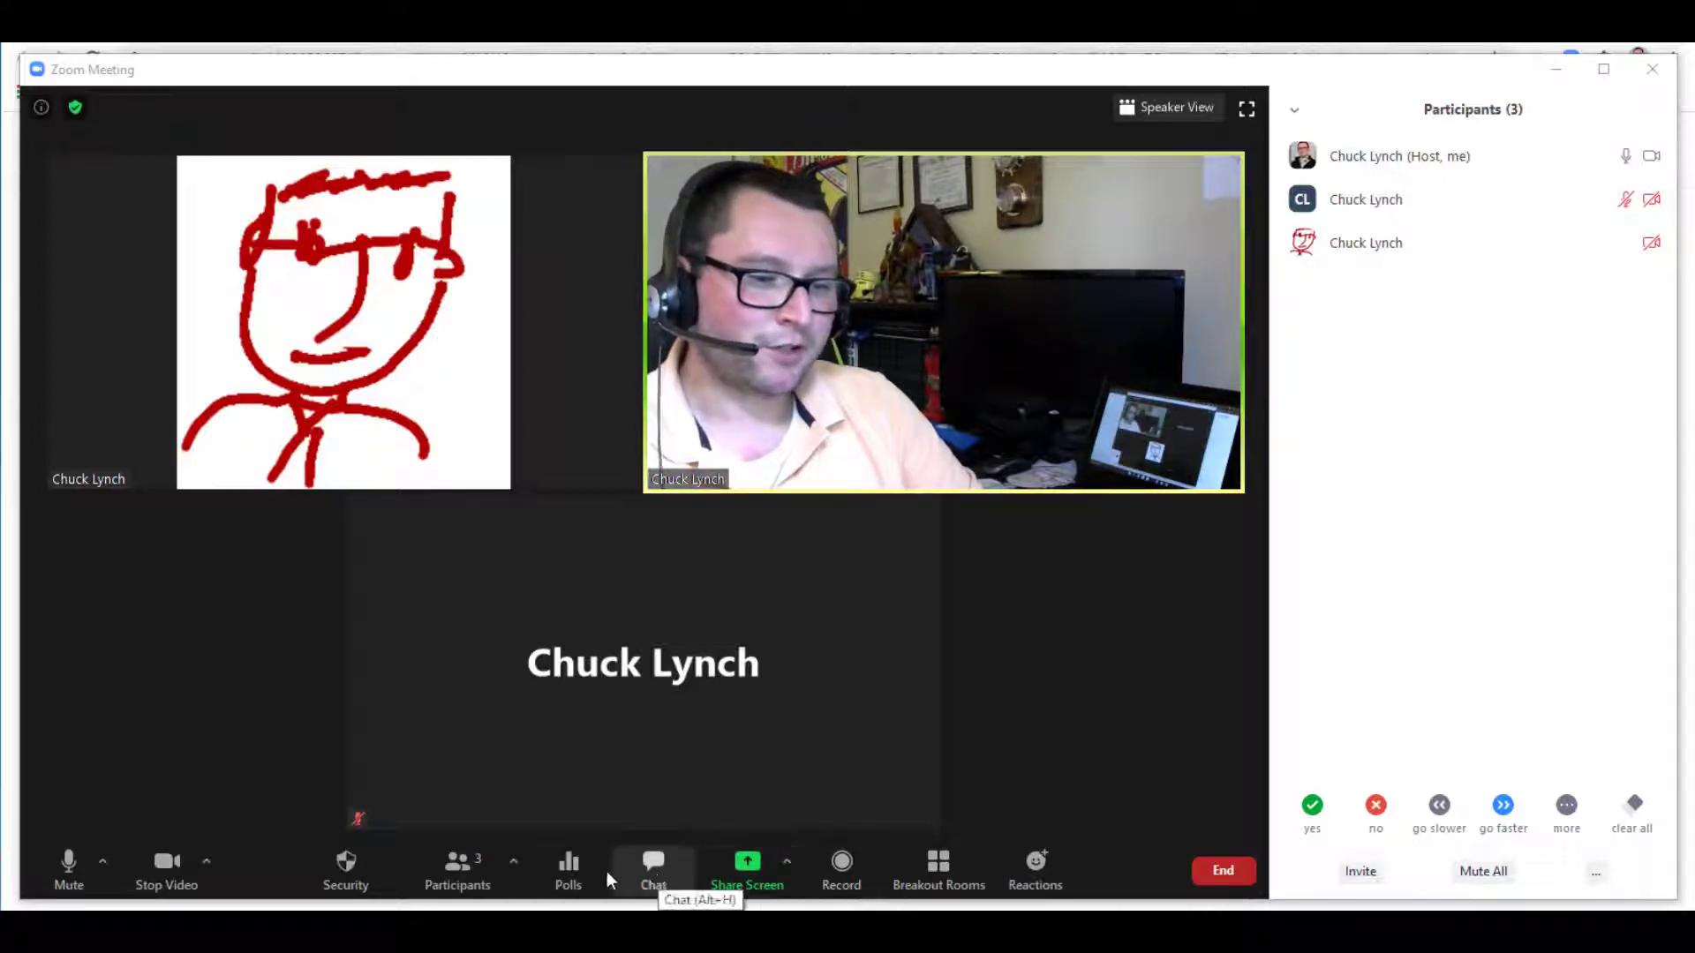
- Open the meeting's polls, check the list of available polls, and launch Polling First Questions for the attendees
left_click(570, 868)
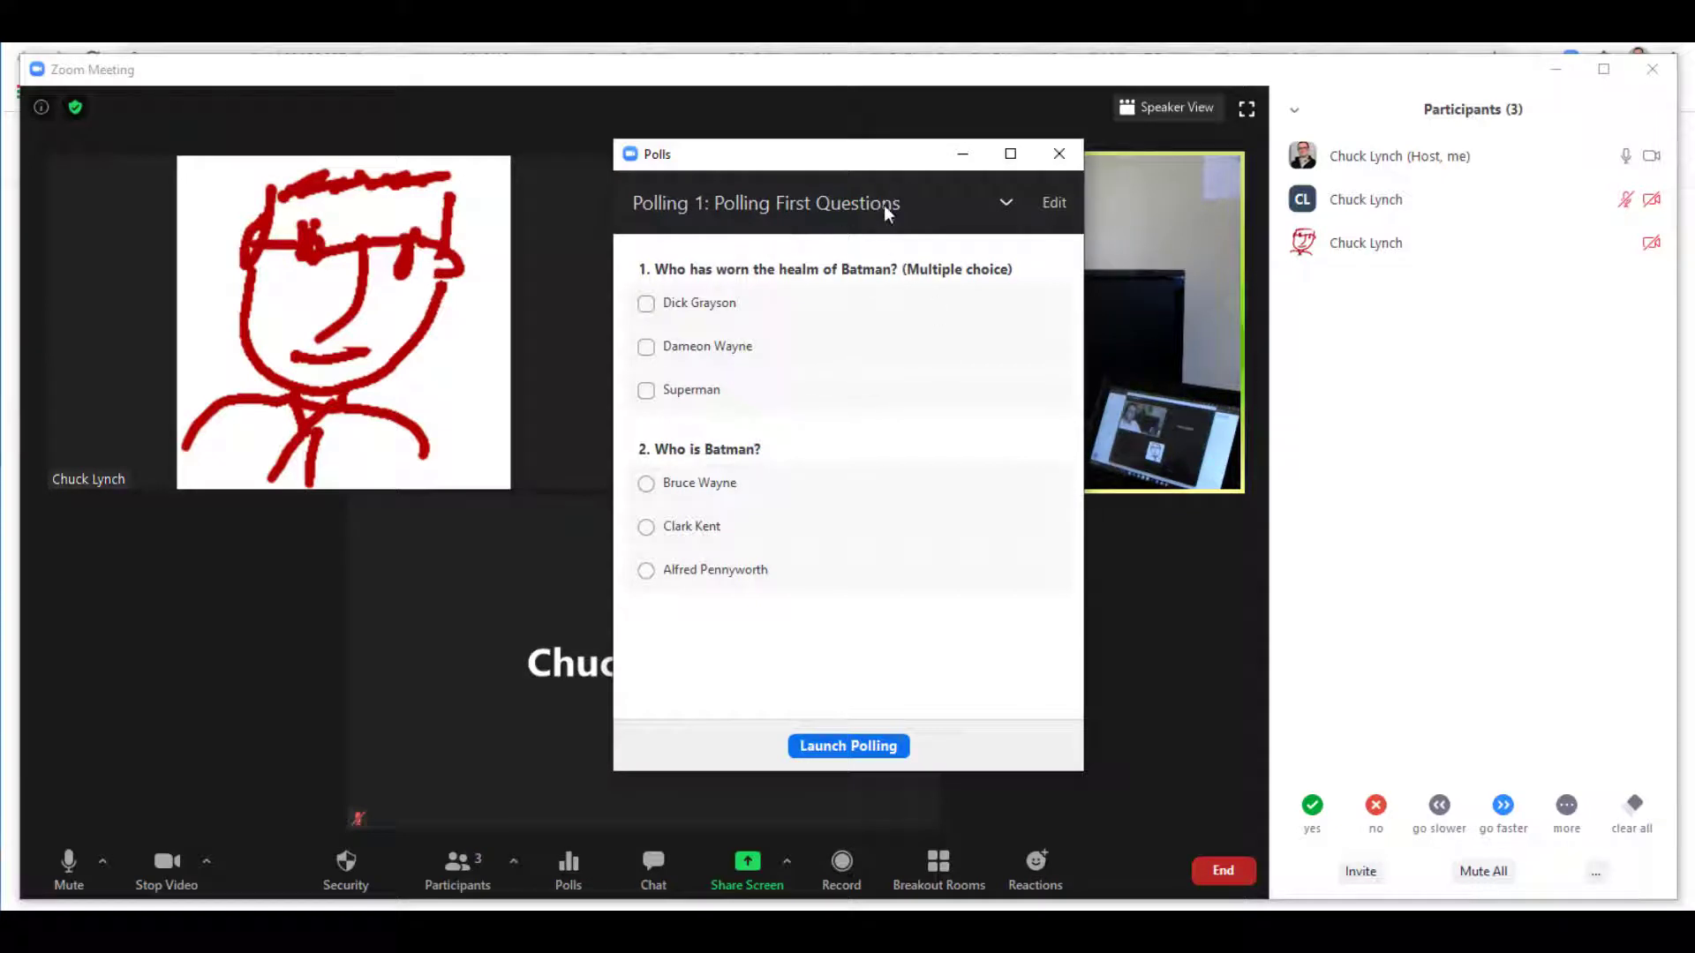
left_click(1008, 203)
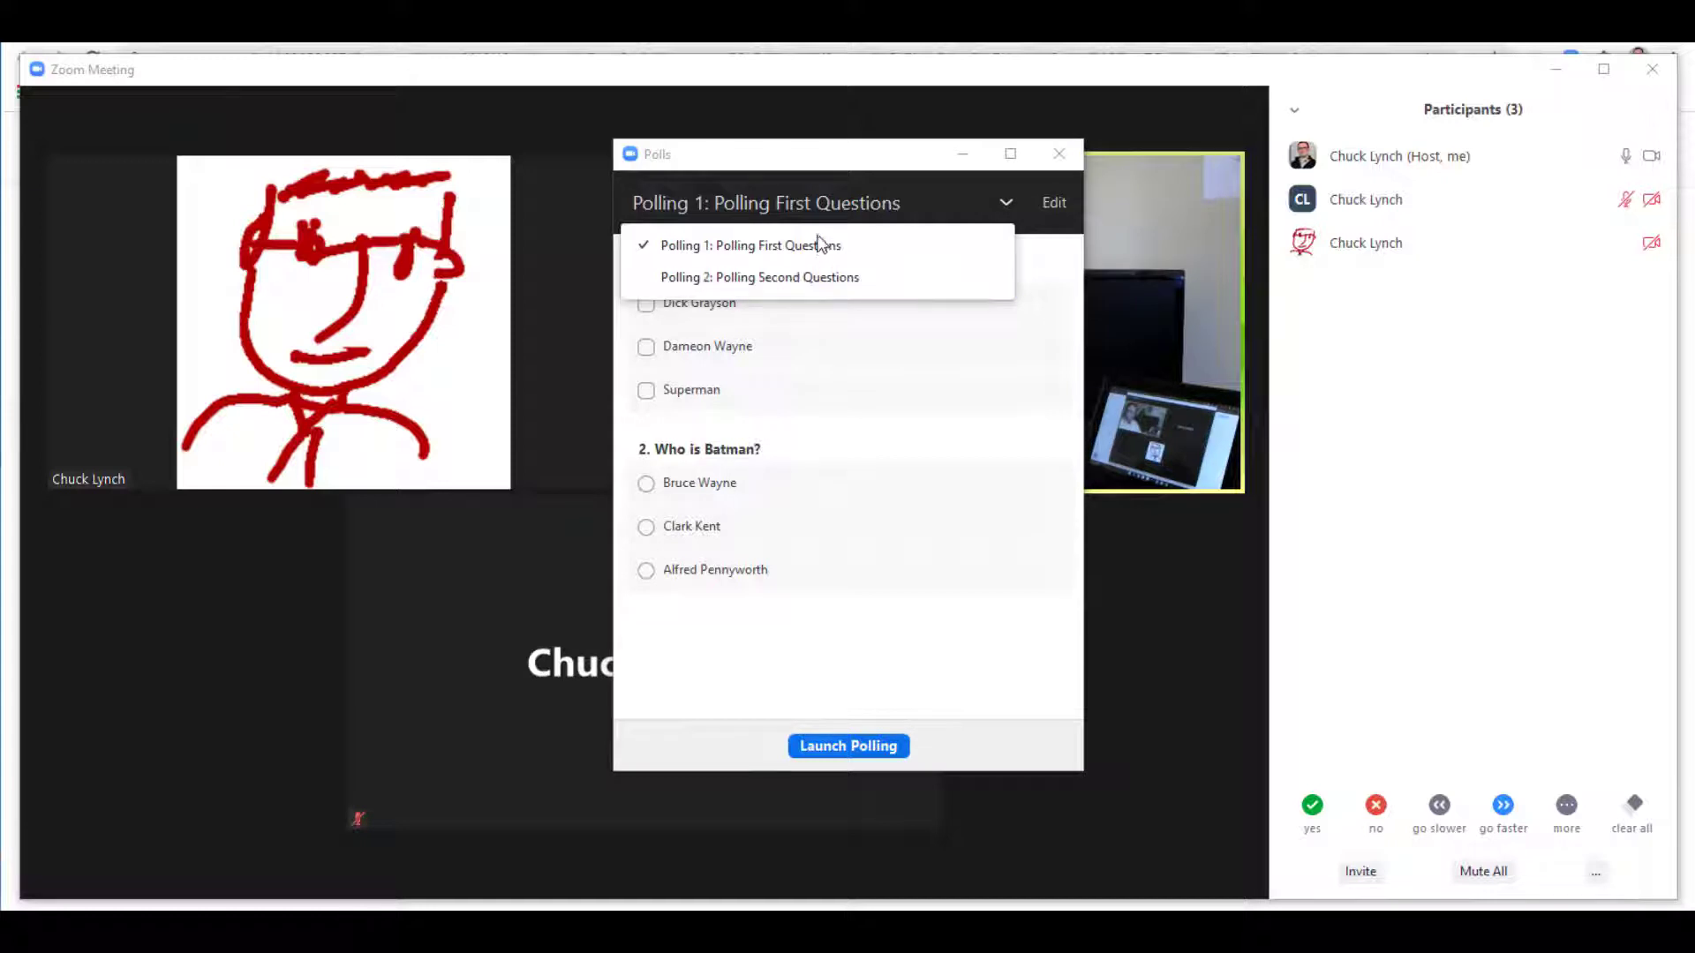
left_click(1002, 203)
left_click(1003, 204)
left_click(816, 681)
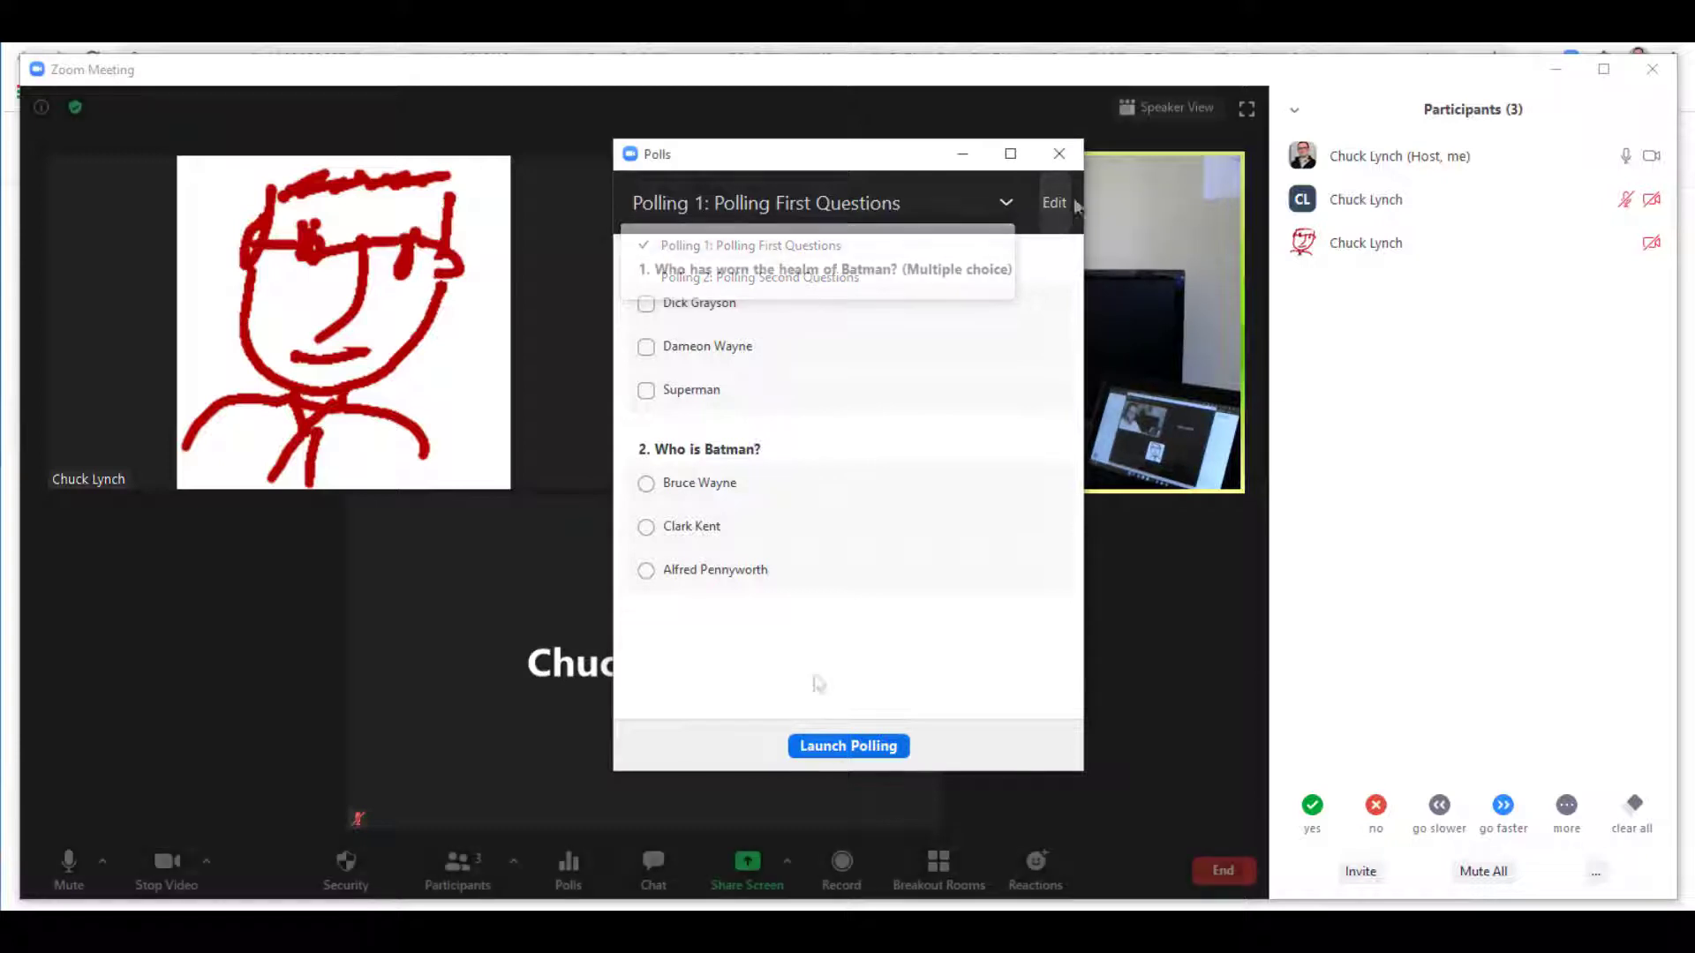
left_click(827, 748)
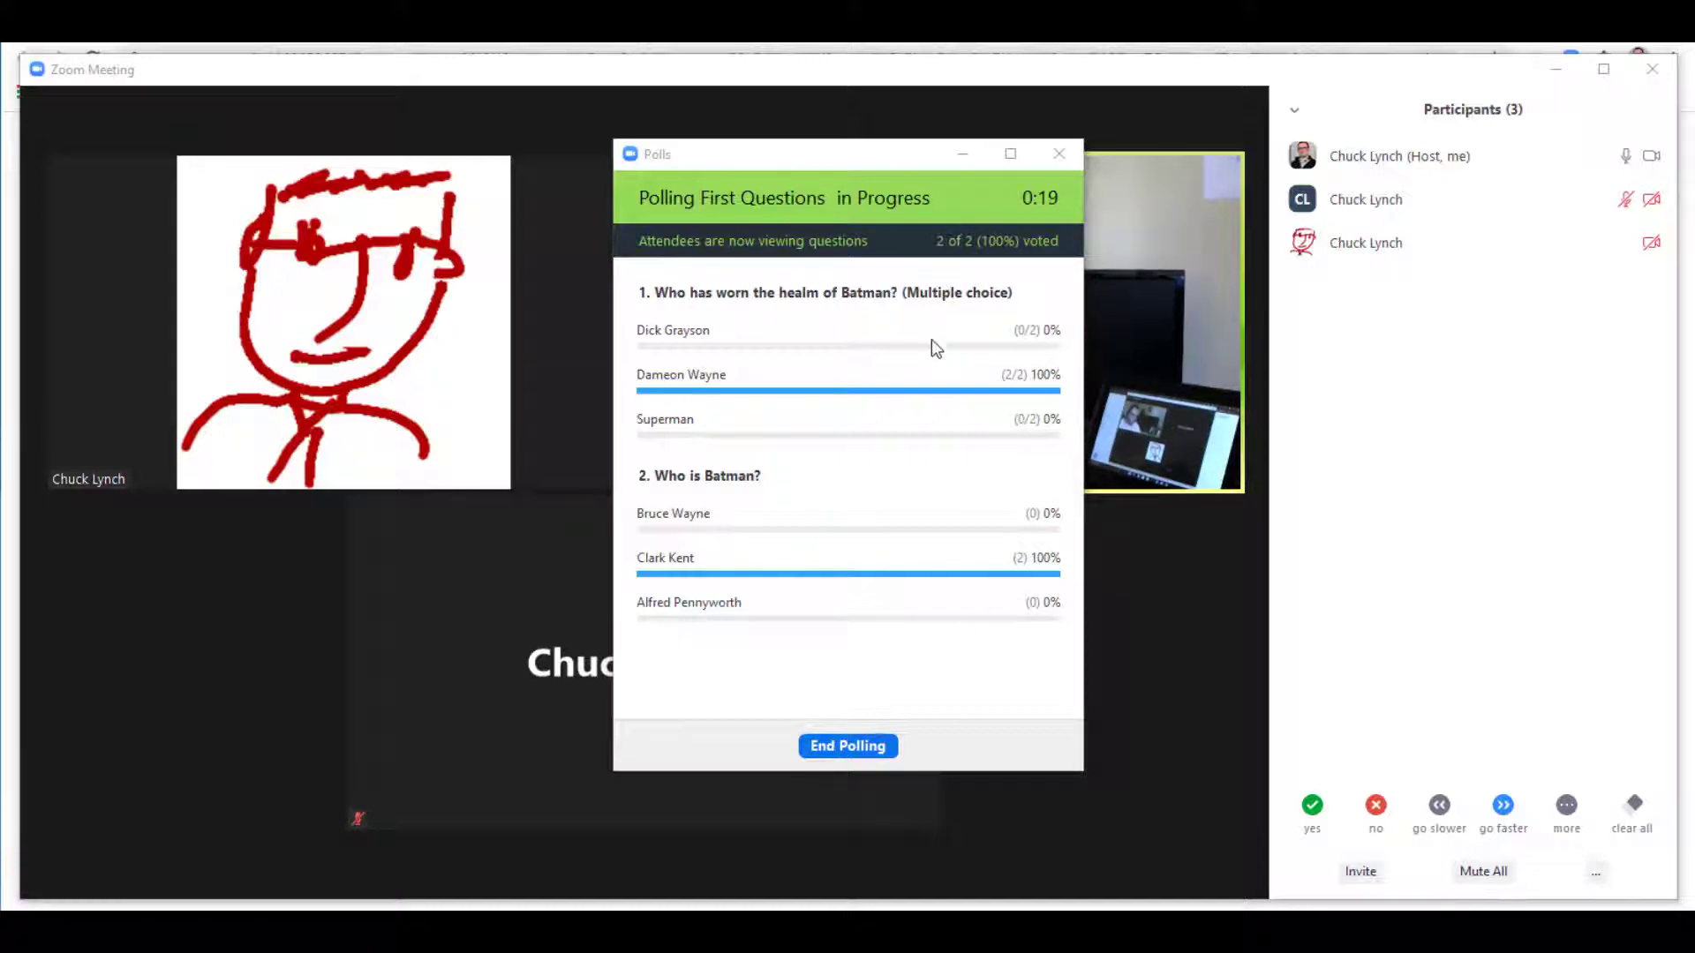
- End the Polling First Questions poll, share its results with the attendees, and stop sharing them without relaunching the poll
left_click(857, 748)
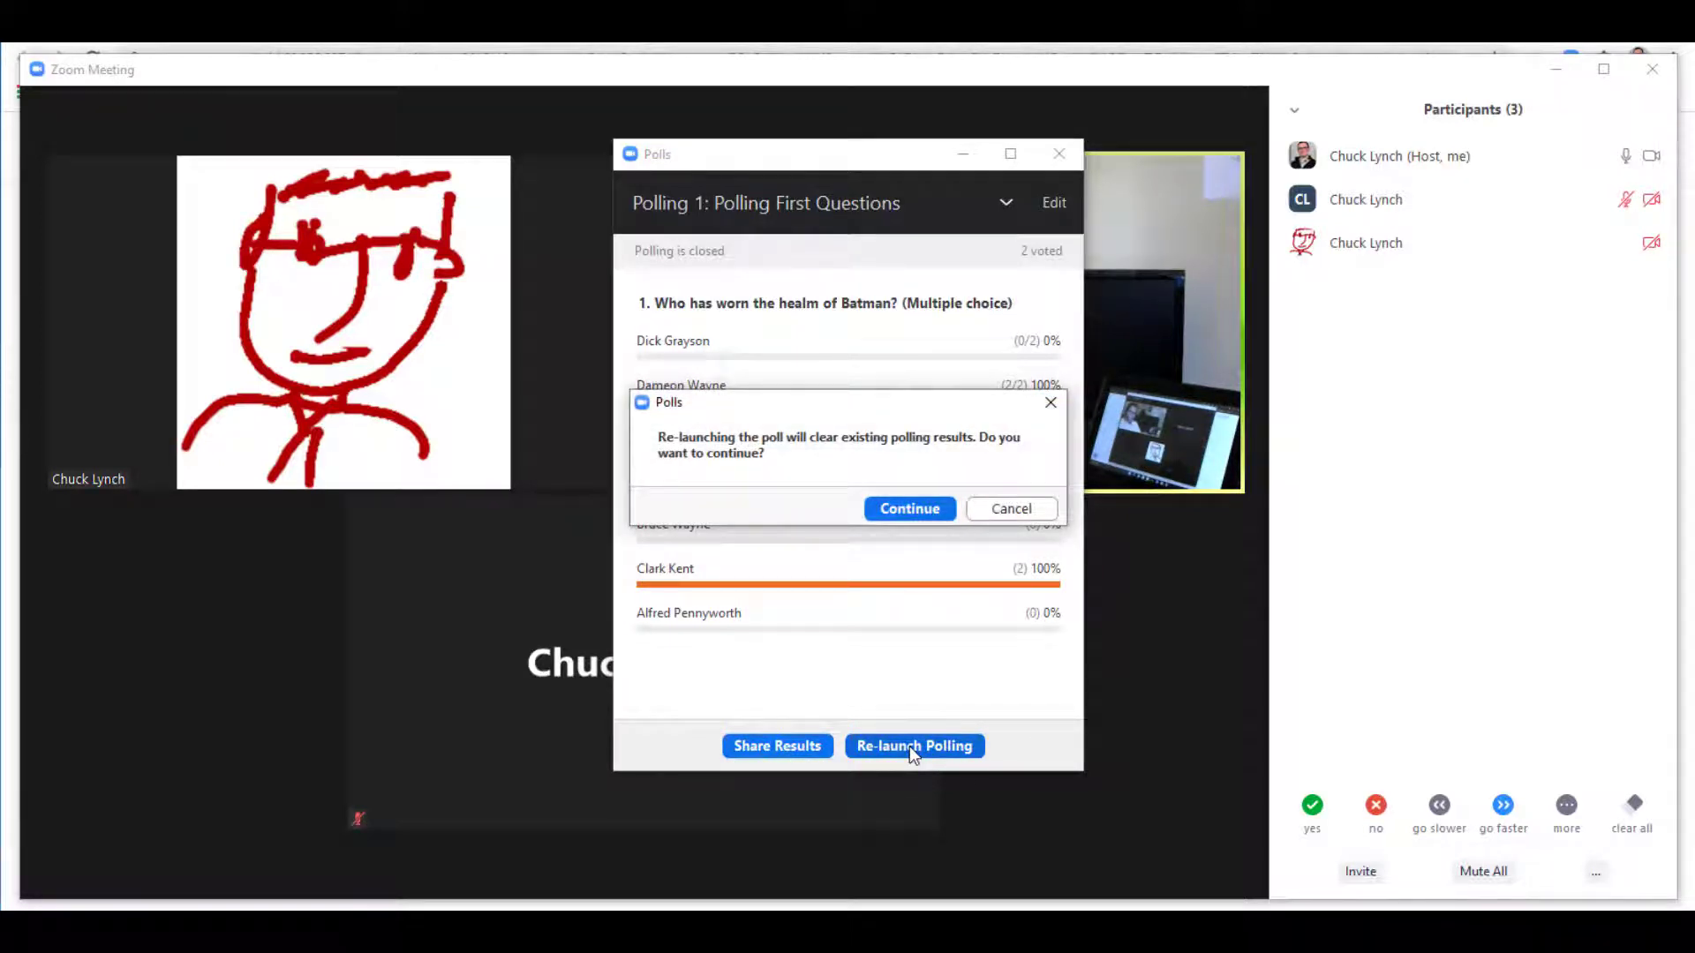
key("Escape")
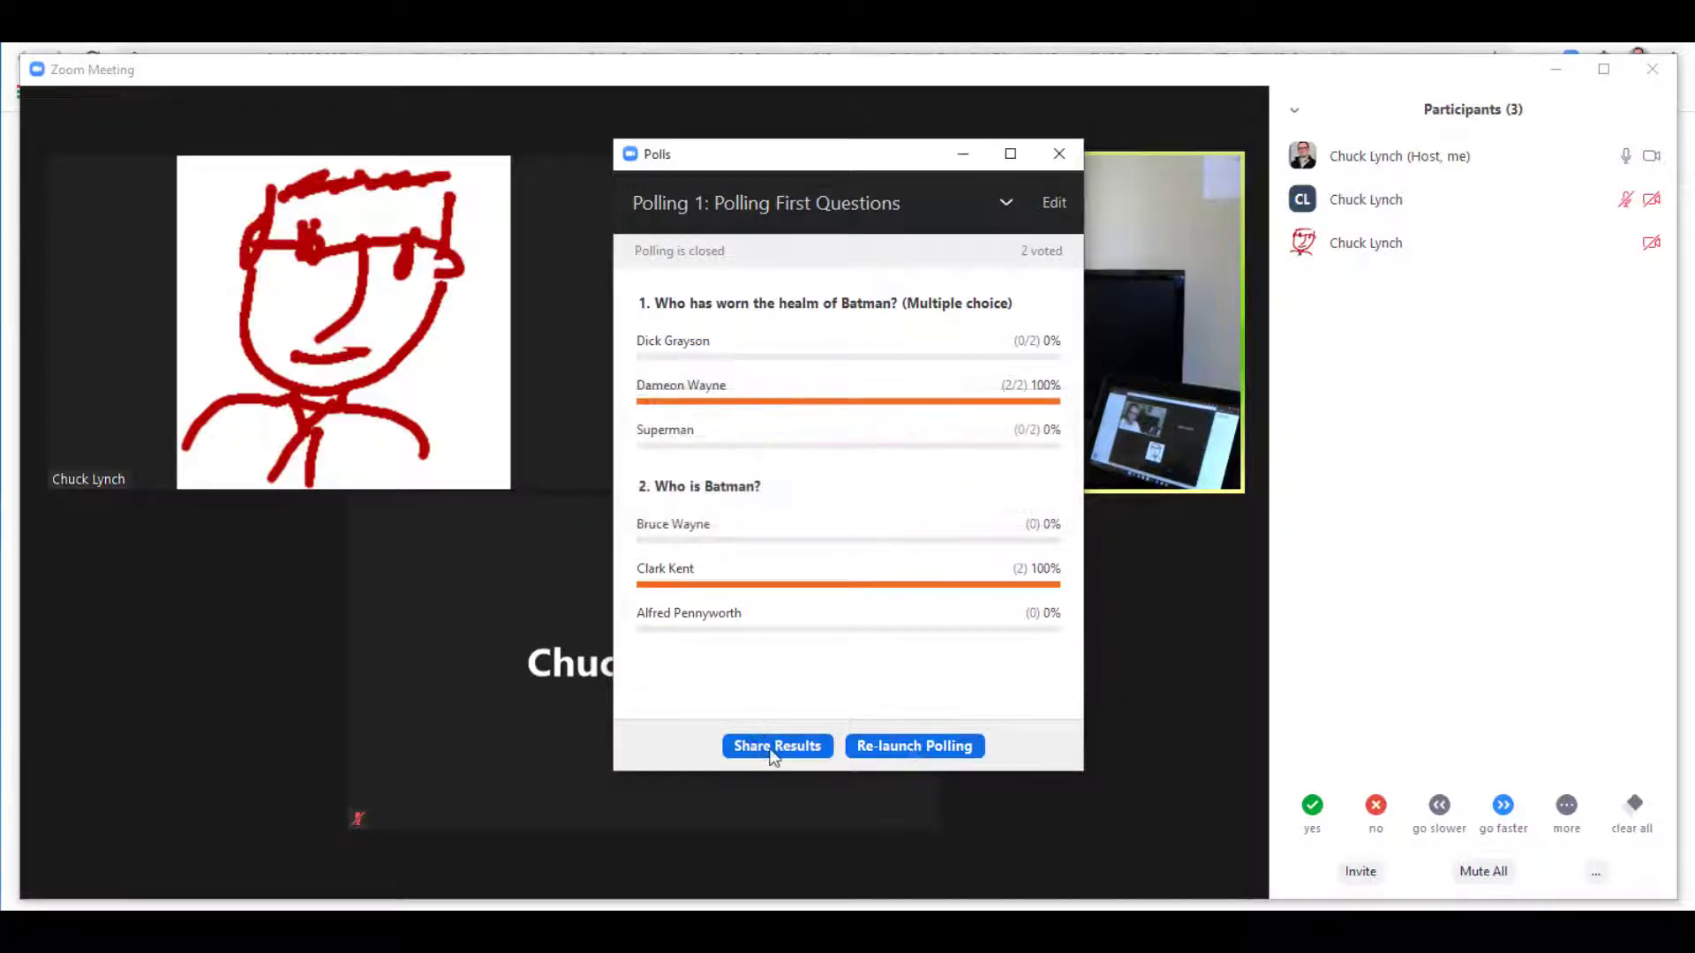
left_click(775, 747)
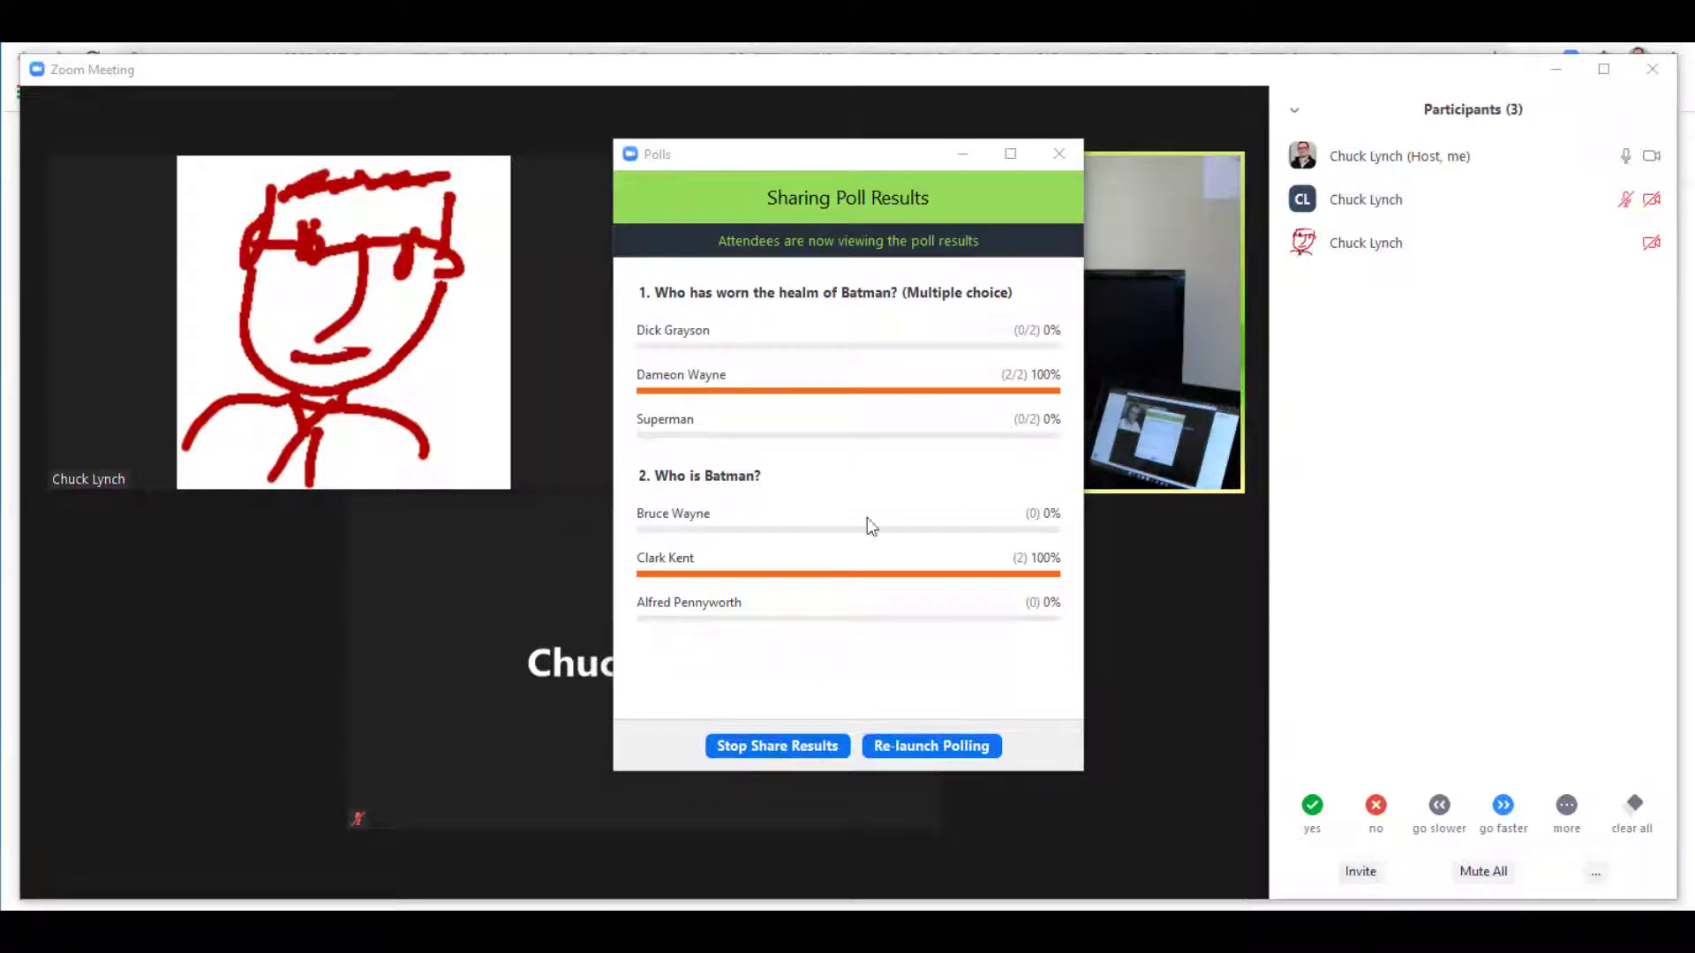
left_click(813, 748)
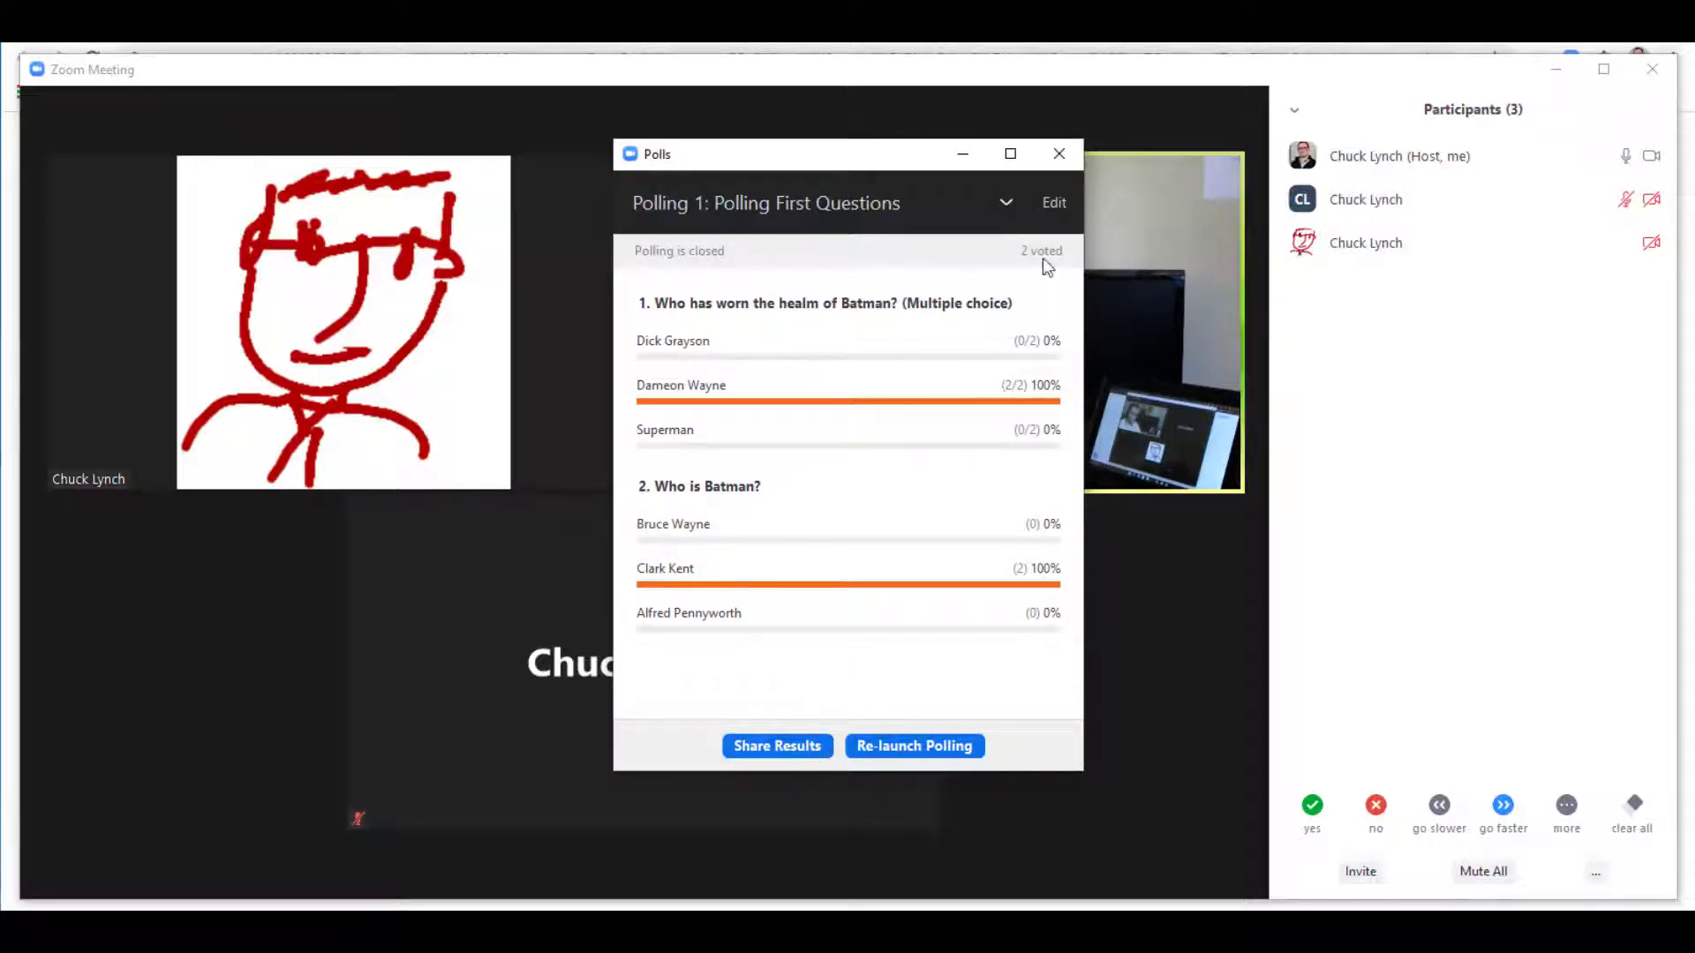
- Switch to Polling 2: Polling Second Questions, look through its questions, then launch the poll and end it
left_click(1007, 203)
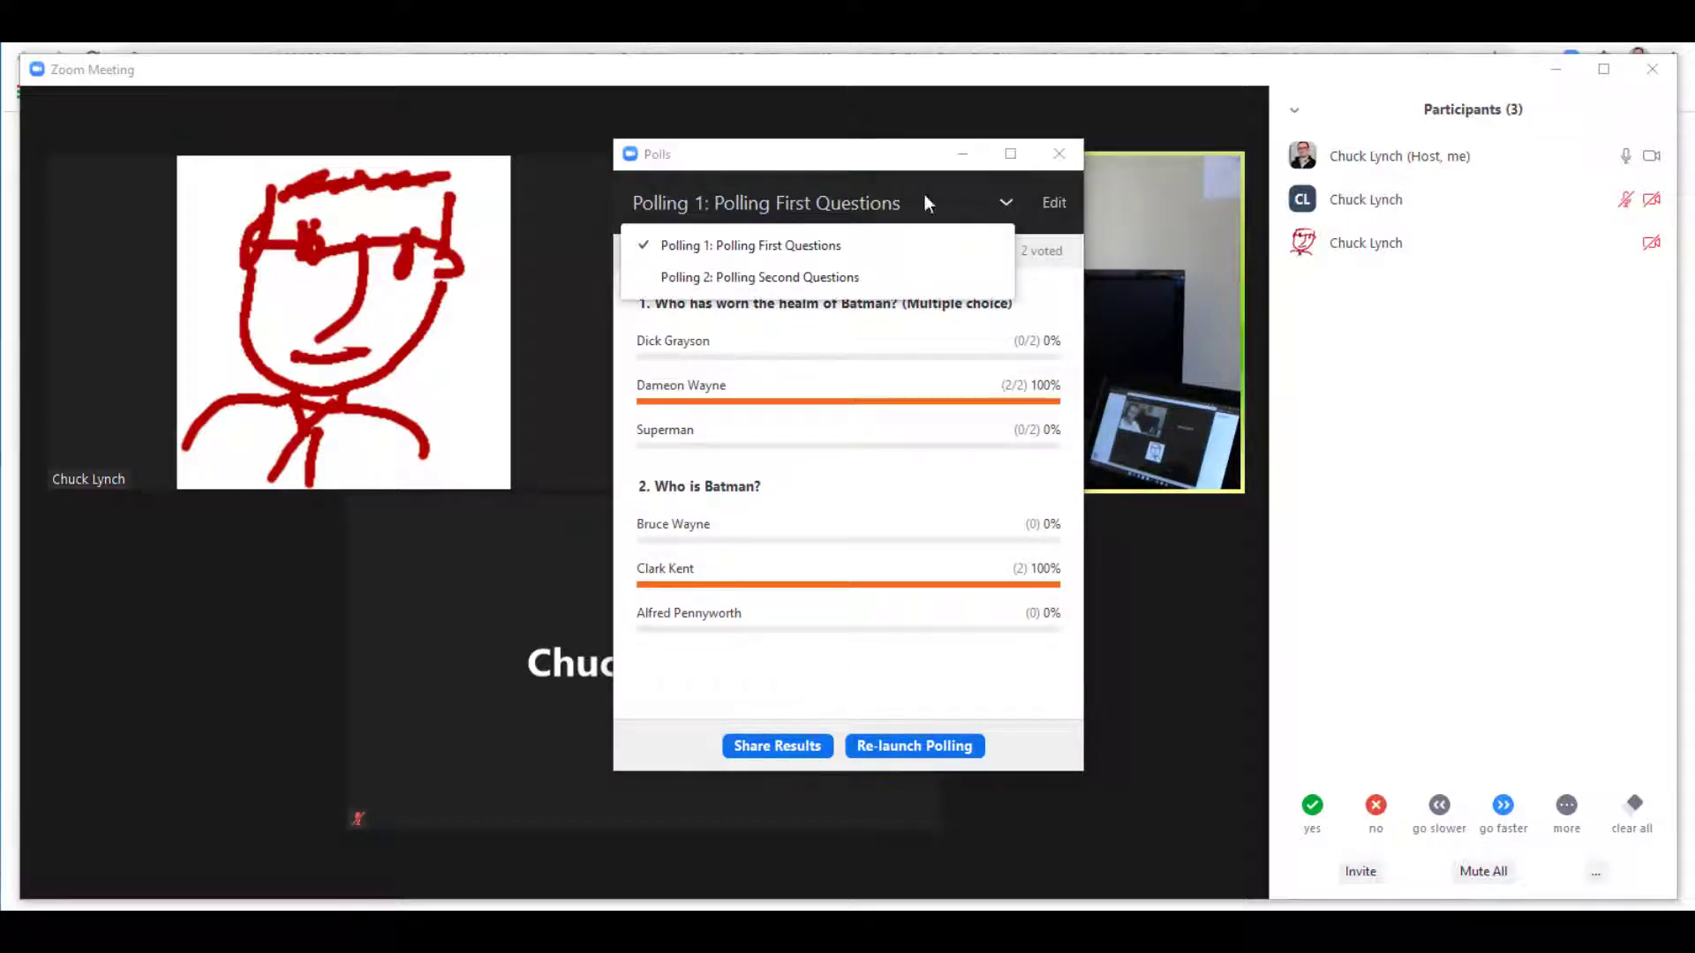
left_click(833, 283)
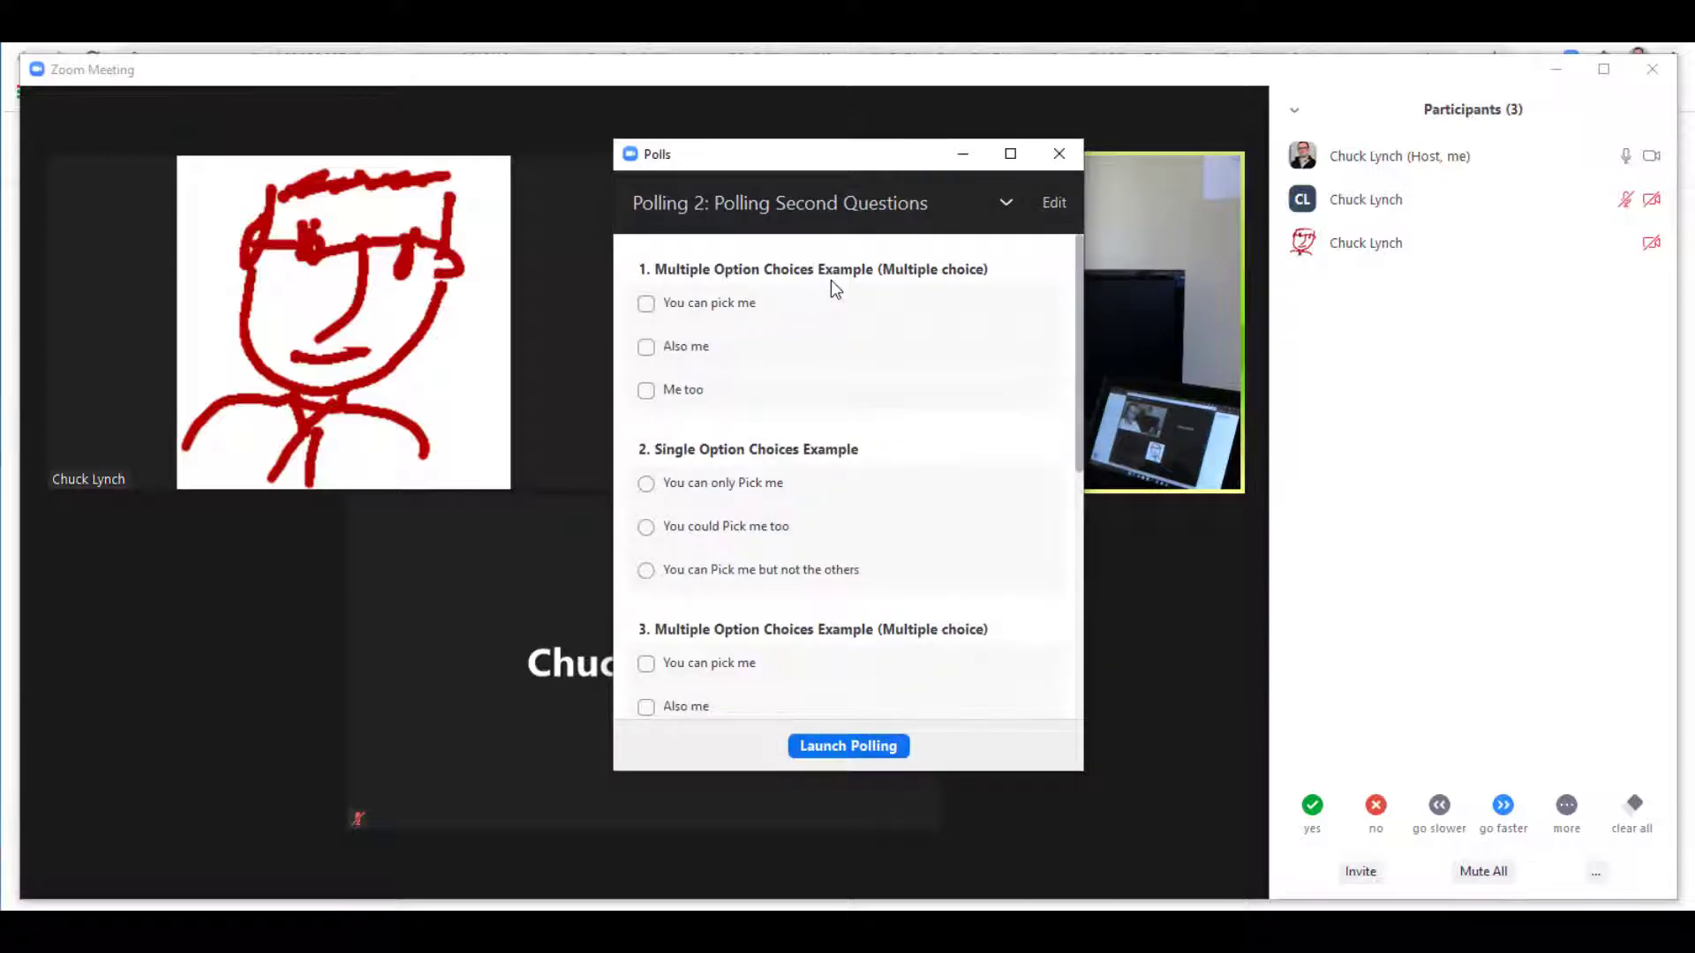
scroll(844, 637, "down", 3)
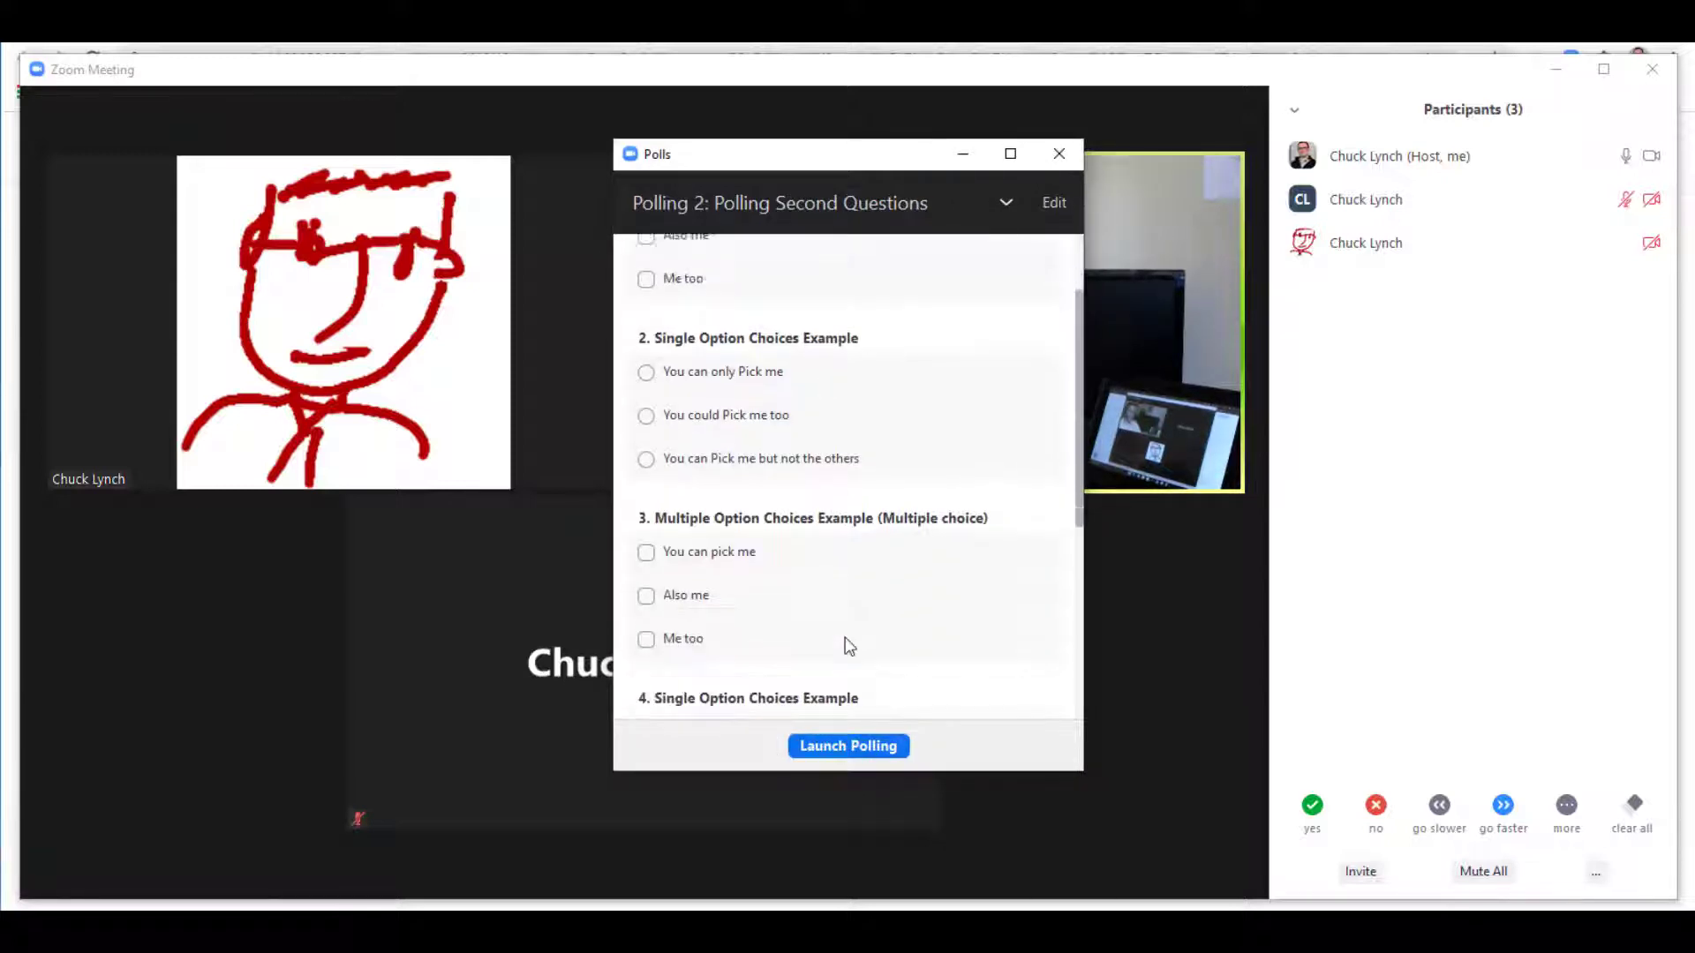
scroll(845, 637, "down", 2)
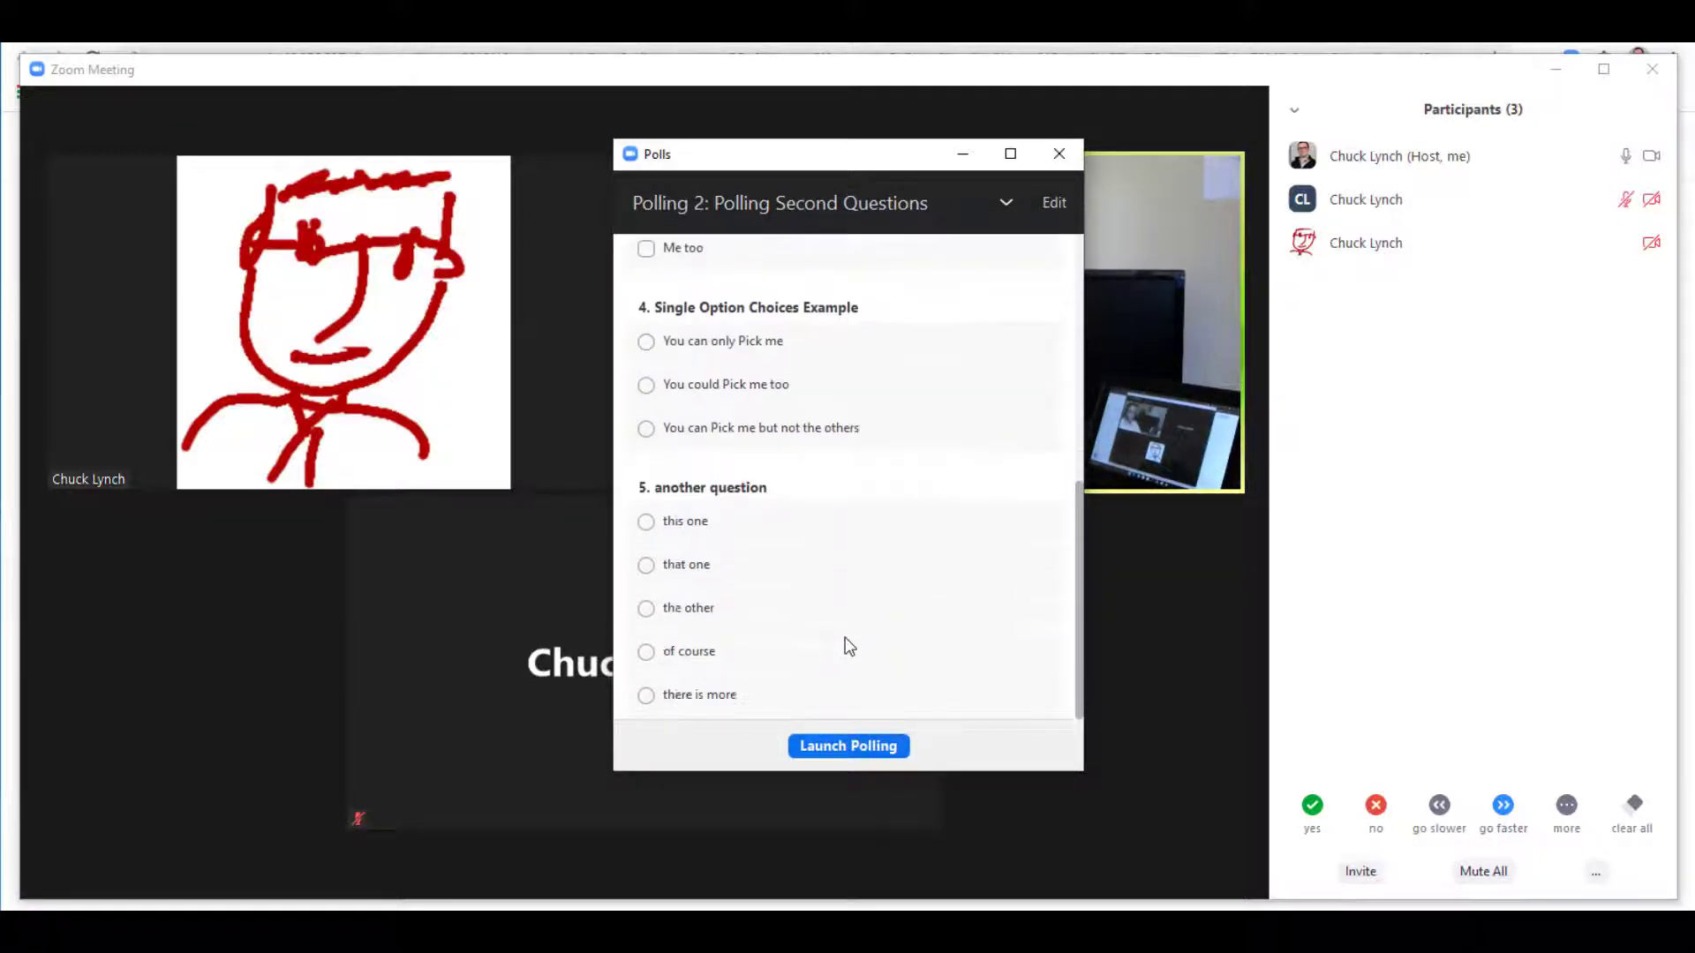
left_click(844, 744)
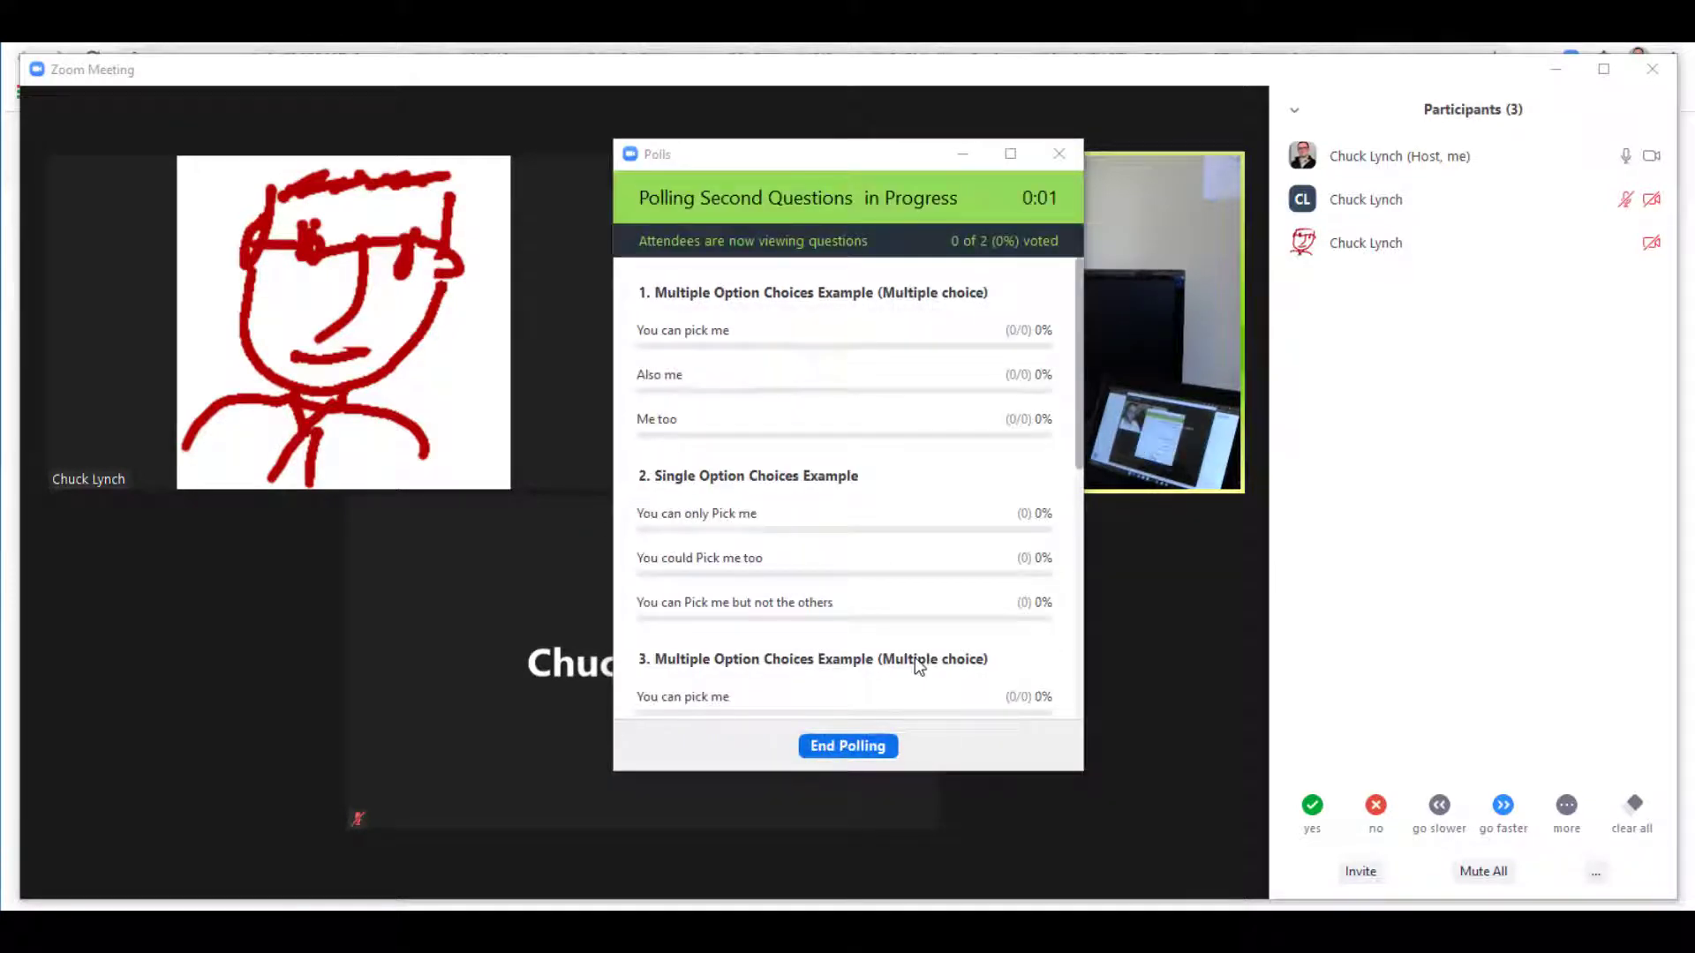
left_click(848, 748)
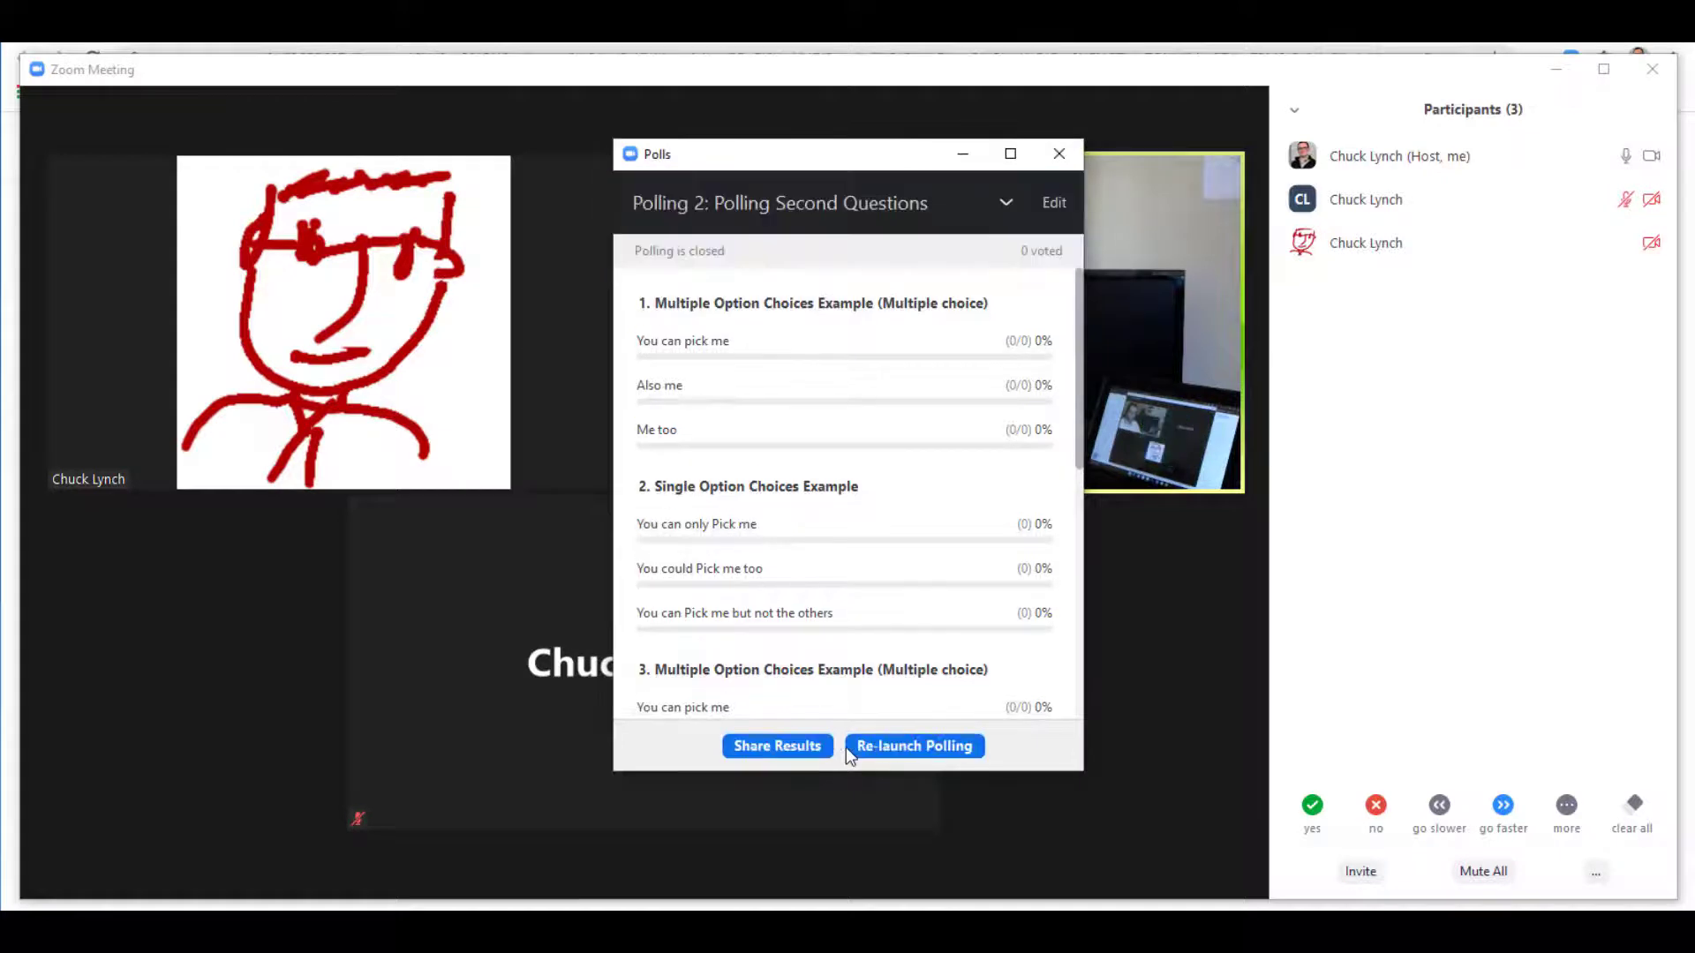
- Edit the meeting's polls and start a new poll titled "question group 3" with the question "answer this"
left_click(1056, 203)
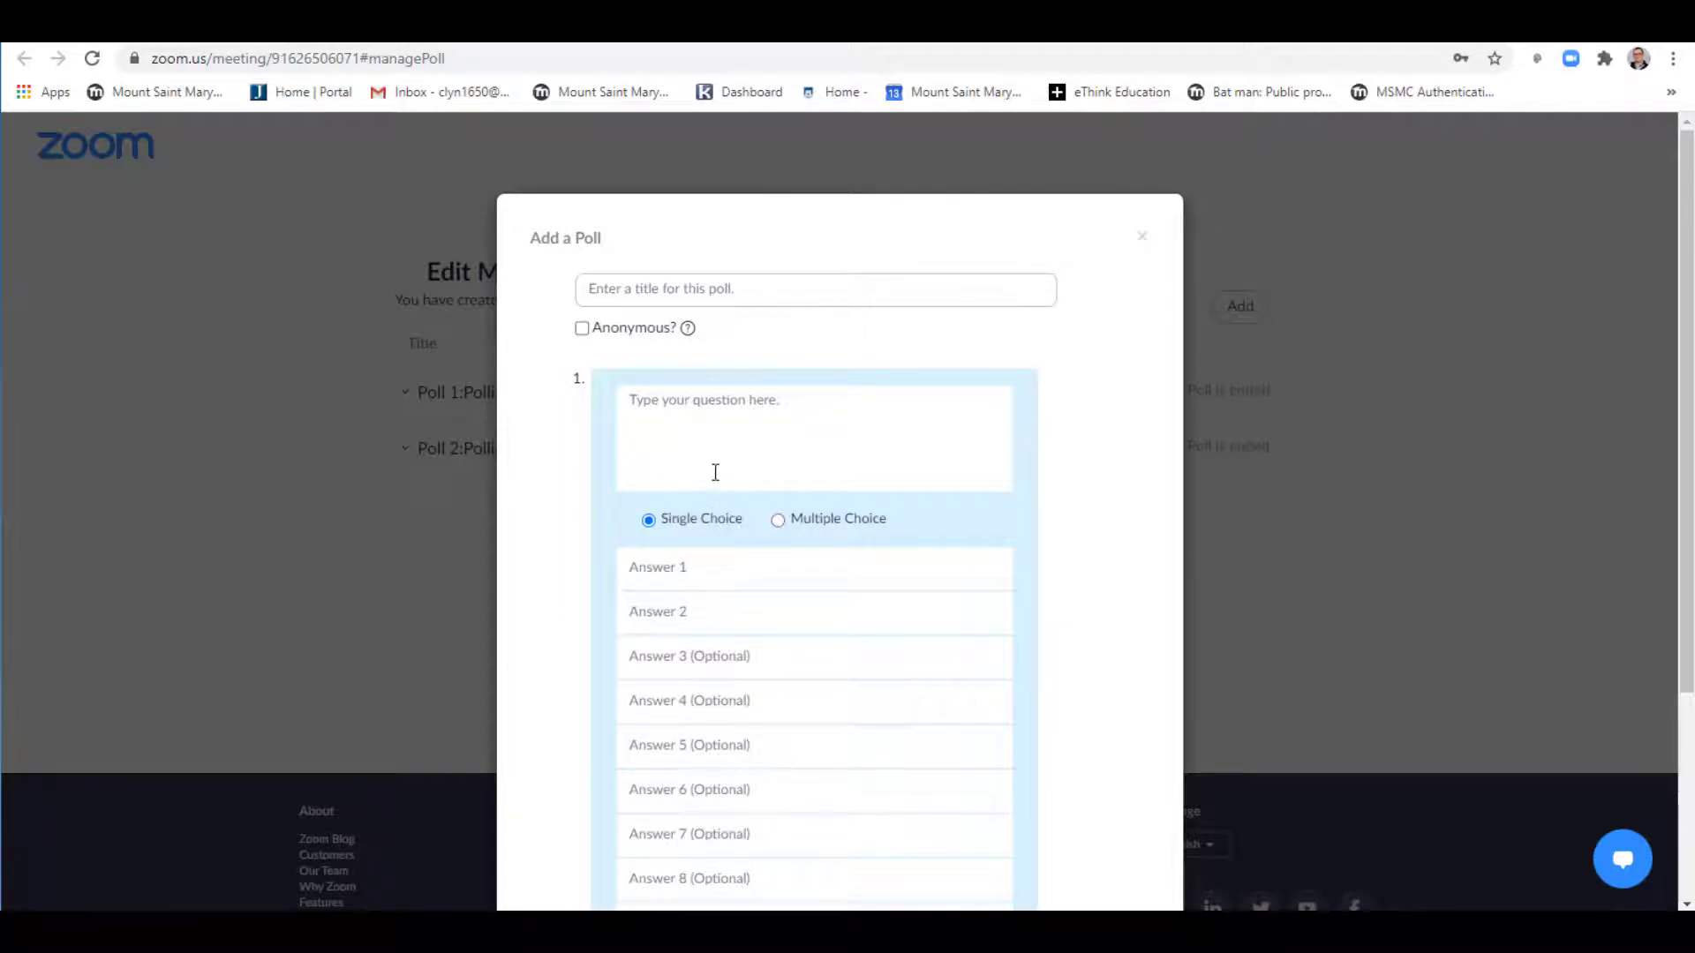
scroll(715, 473, "down", 3)
scroll(715, 473, "up", 3)
left_click(699, 298)
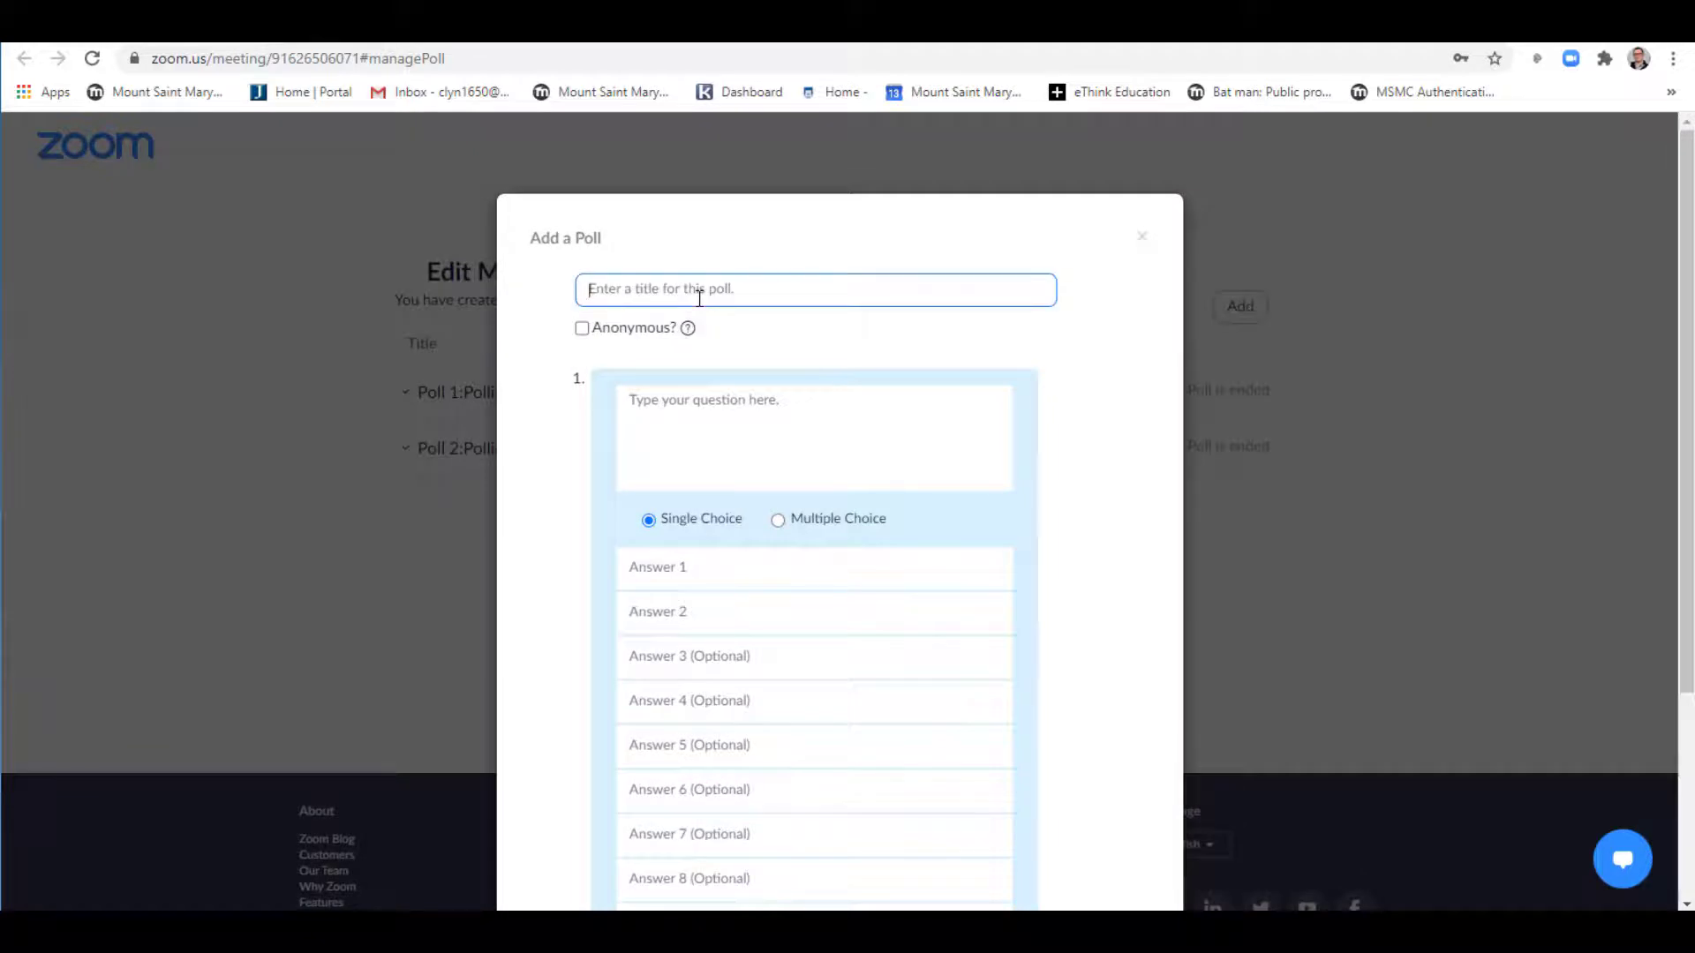
type("question group 3")
left_click(747, 472)
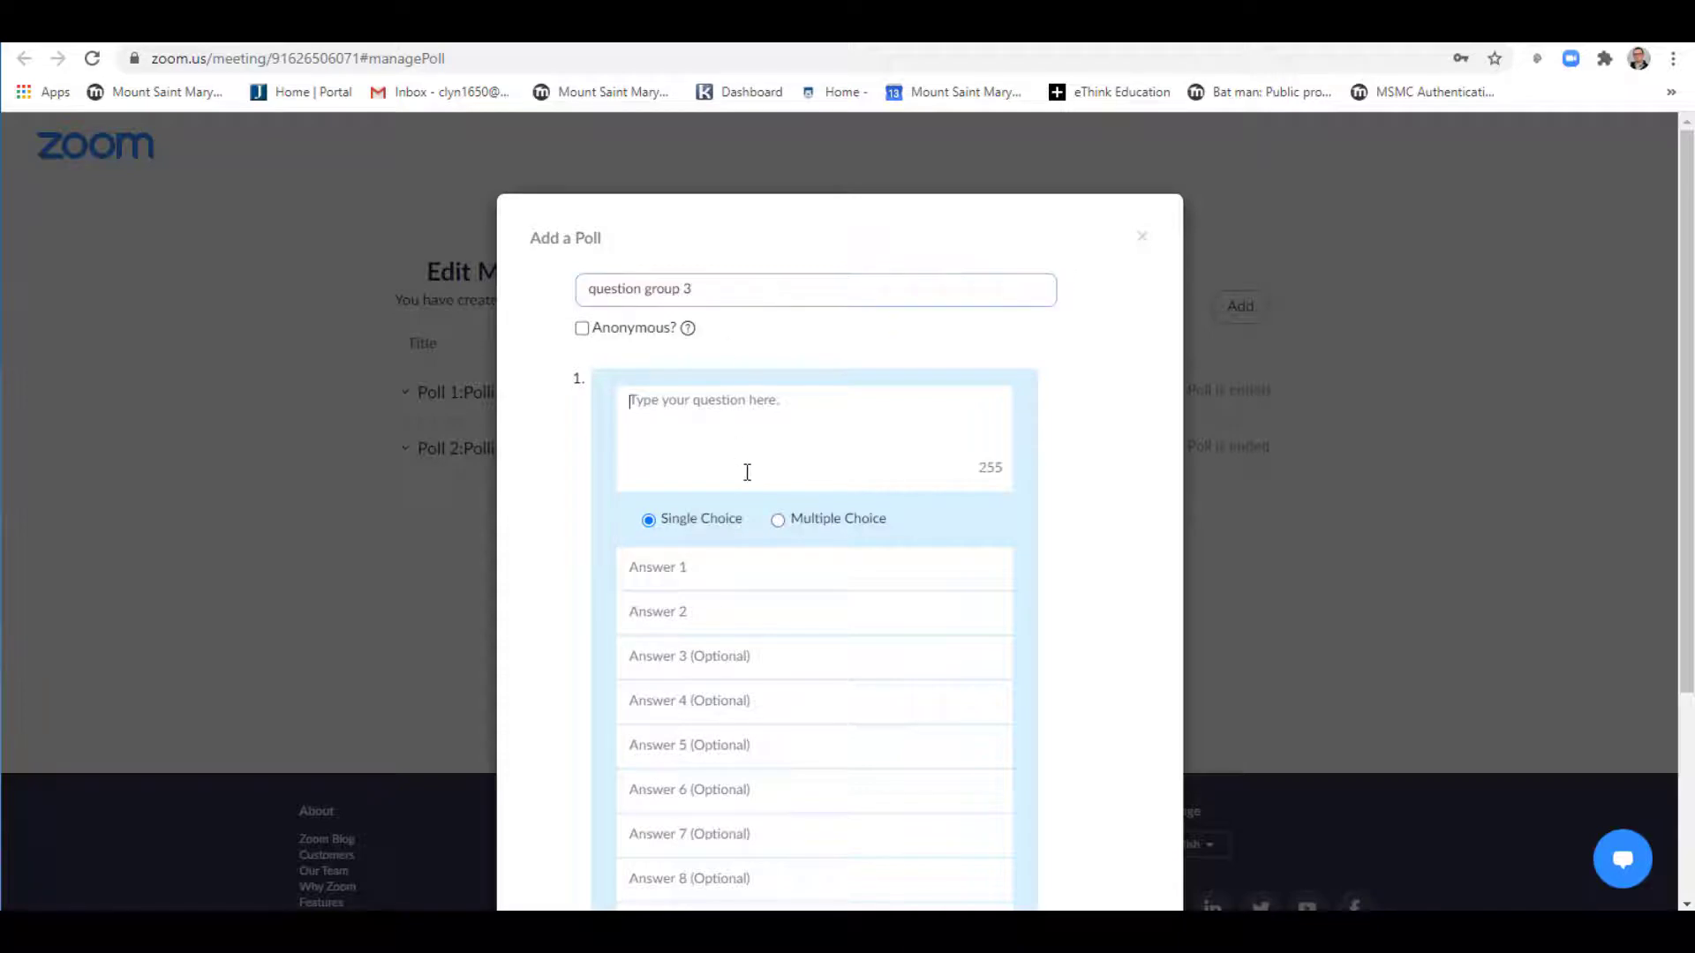
type("answer this")
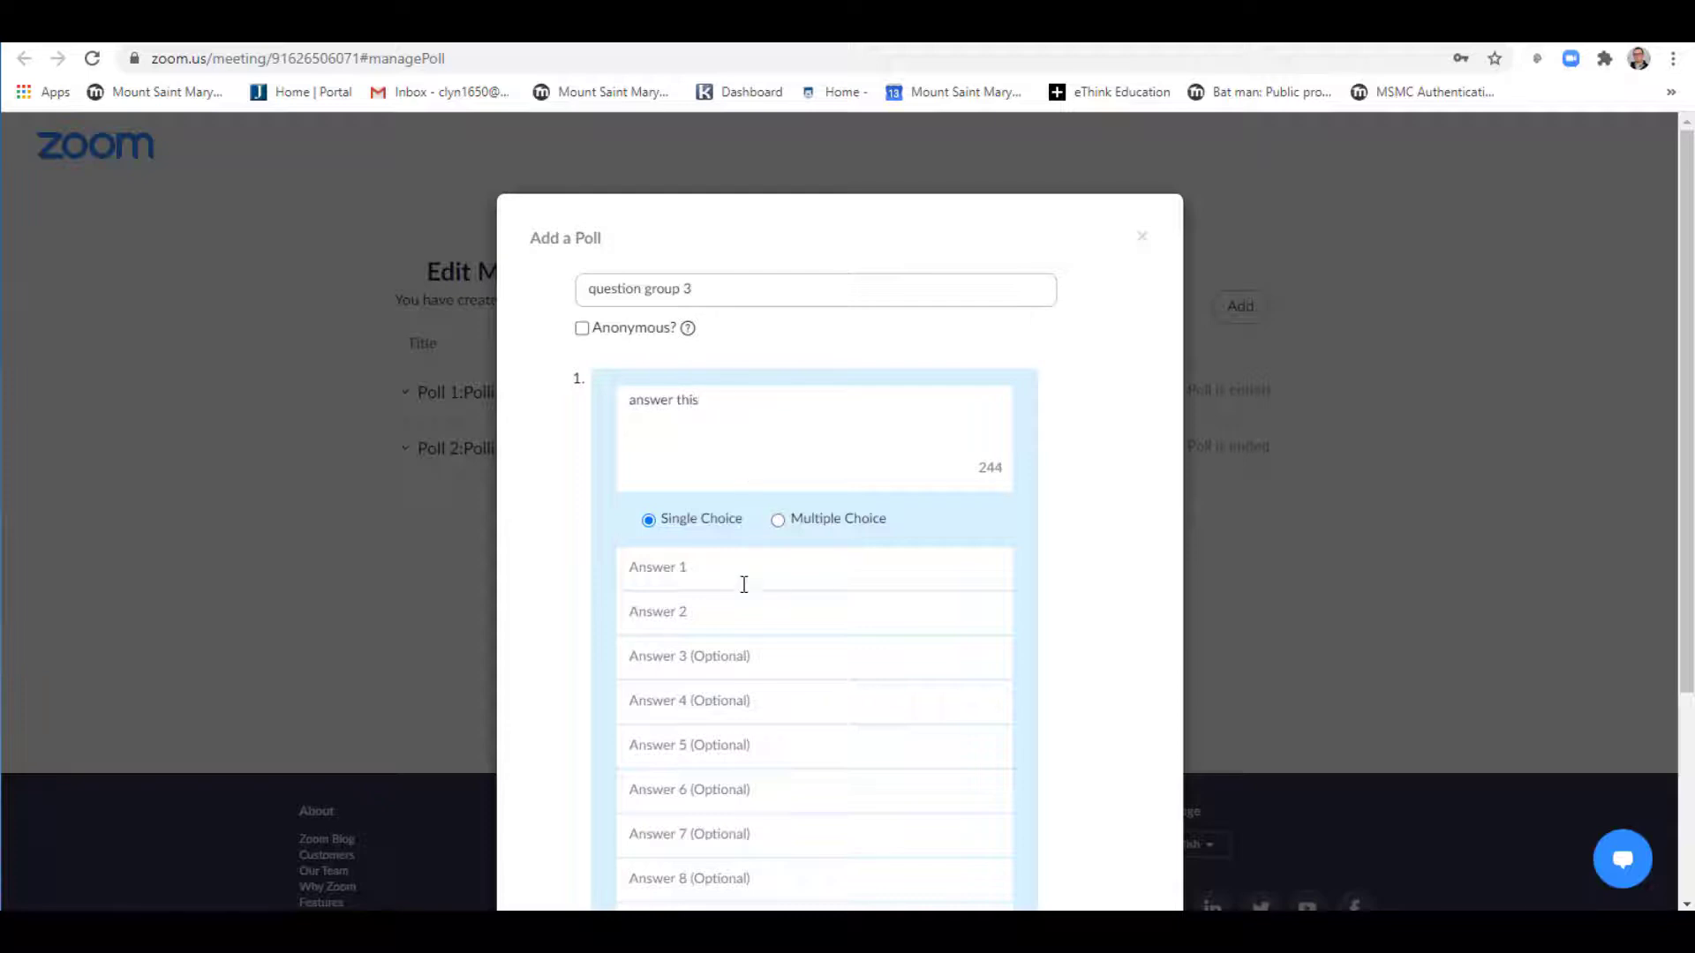
- Enter 1 and 2 as the first two answers of the "answer this" question and save the poll
left_click(744, 568)
type("1")
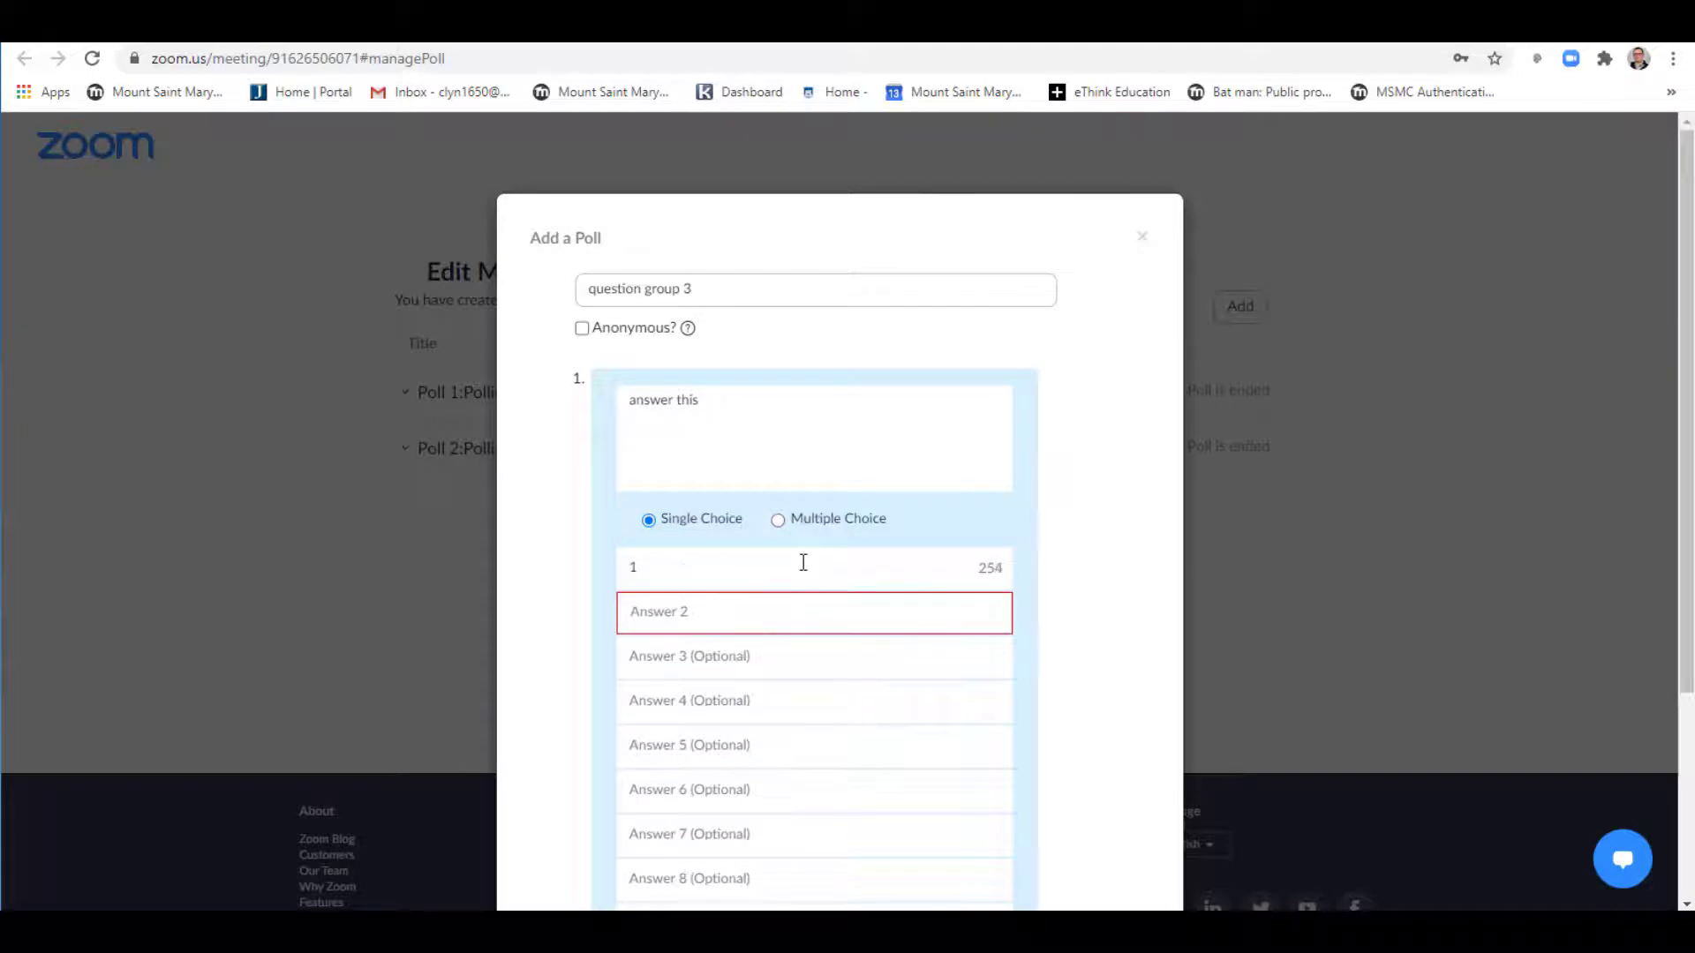
type("1")
key("BackSpace")
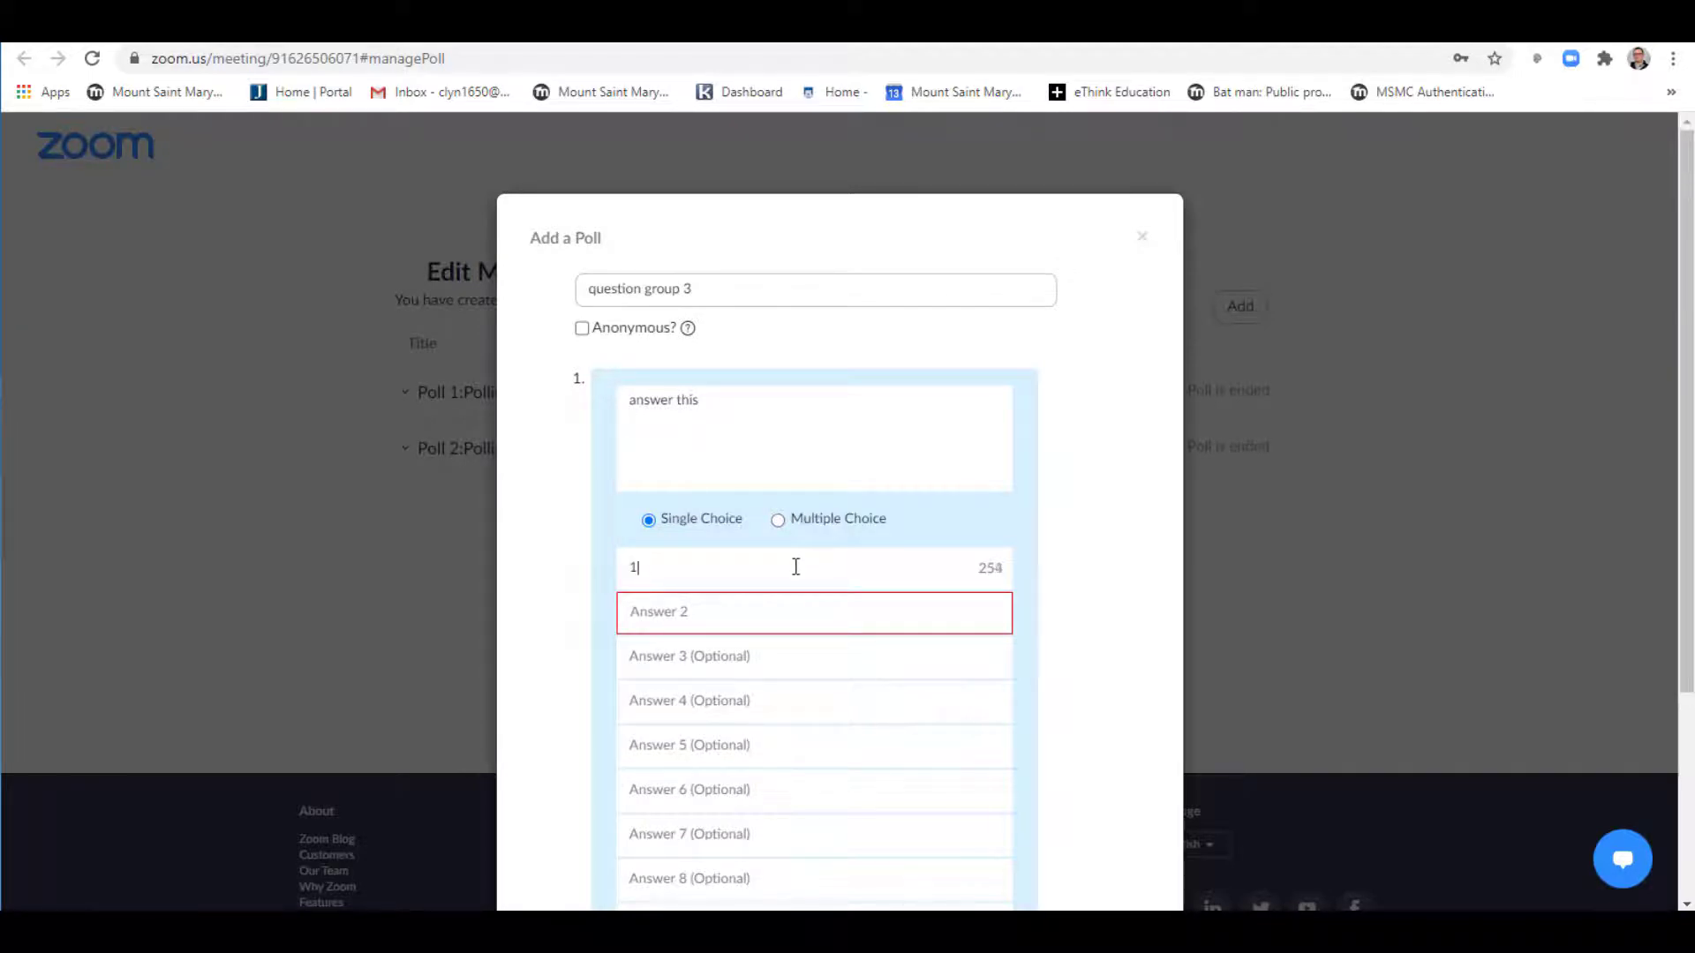
left_click(774, 614)
type("2")
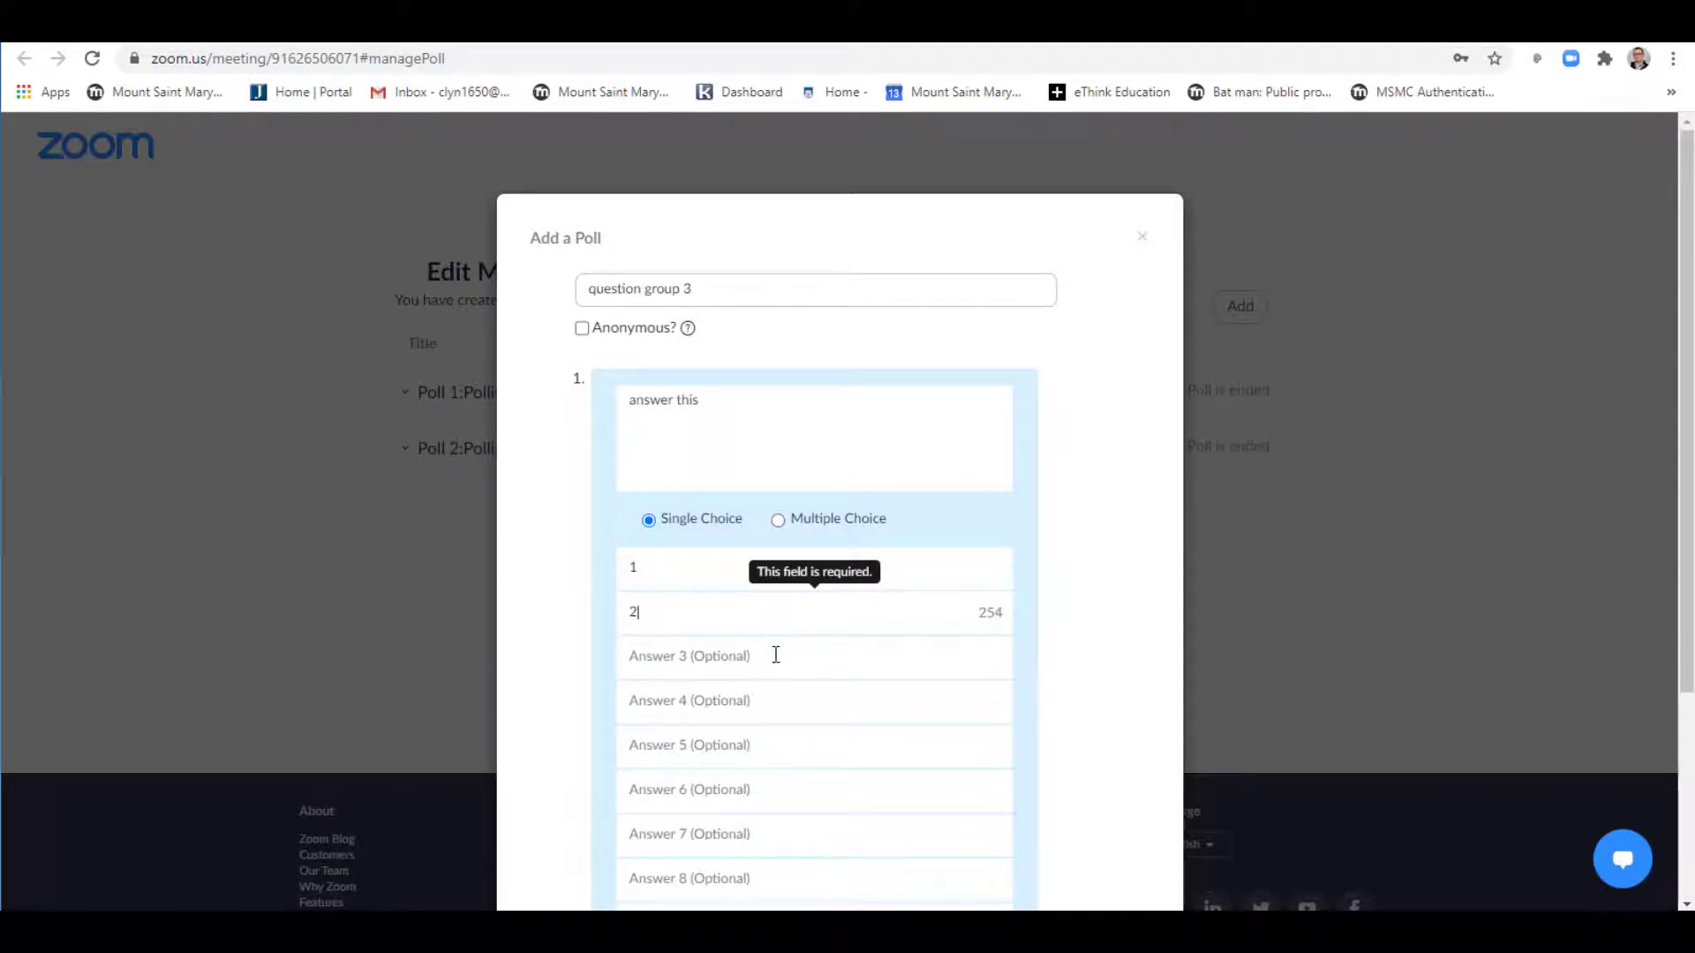
scroll(1093, 620, "down", 3)
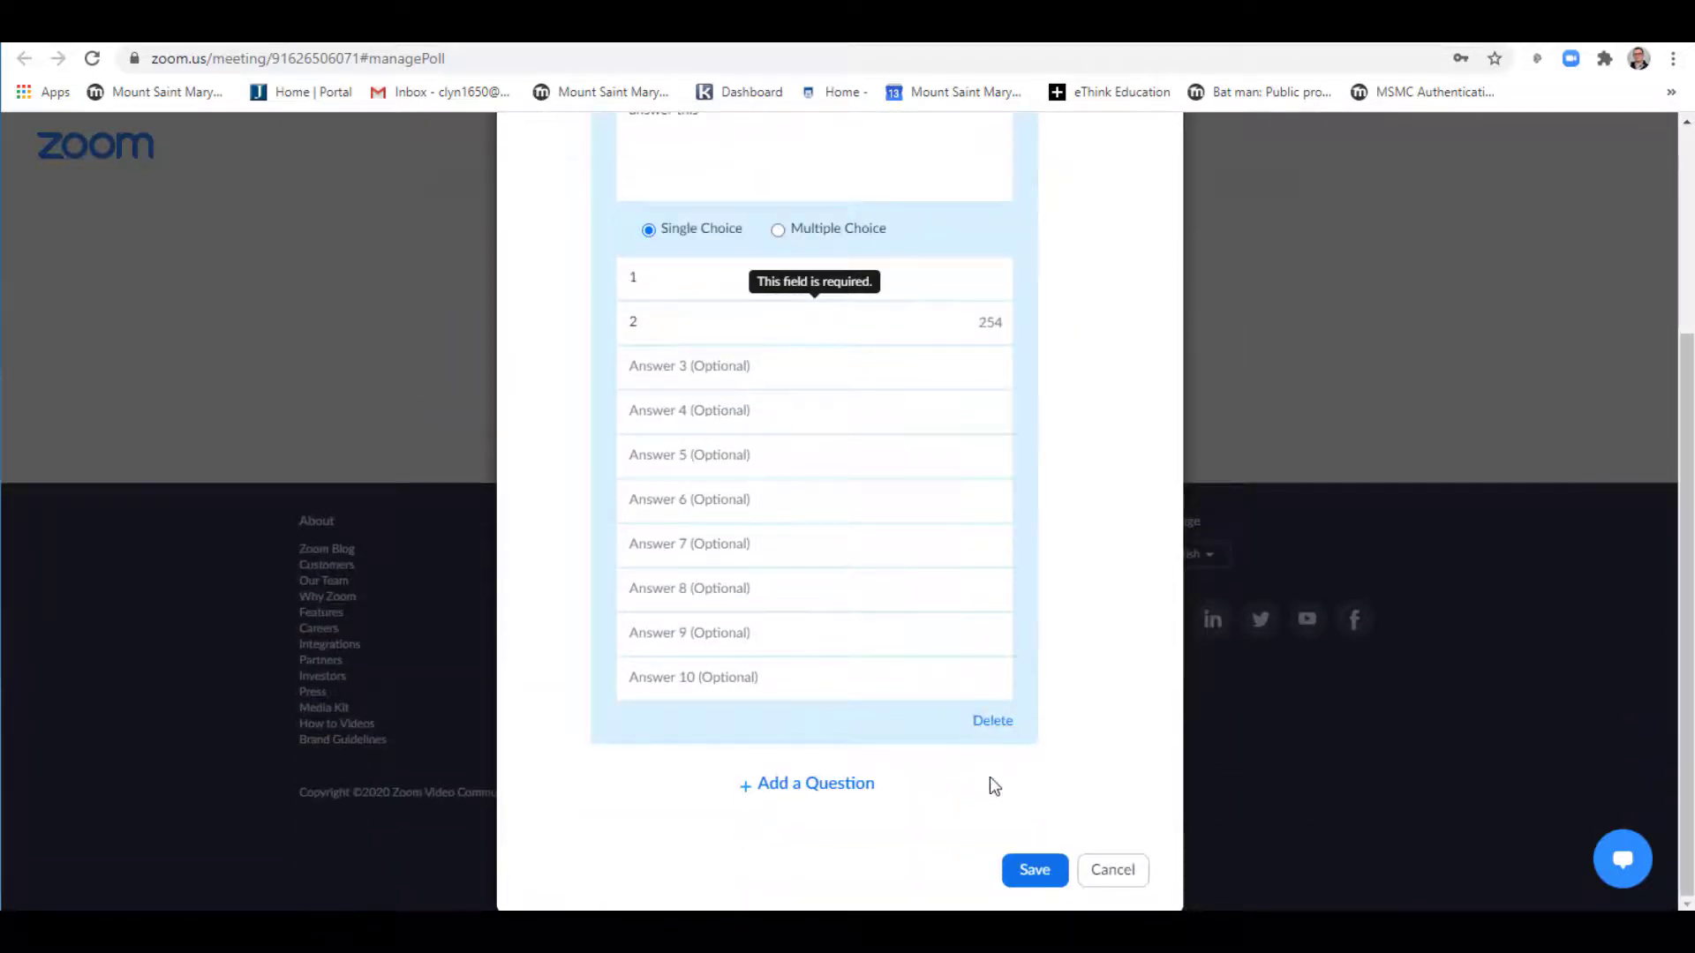
left_click(1030, 874)
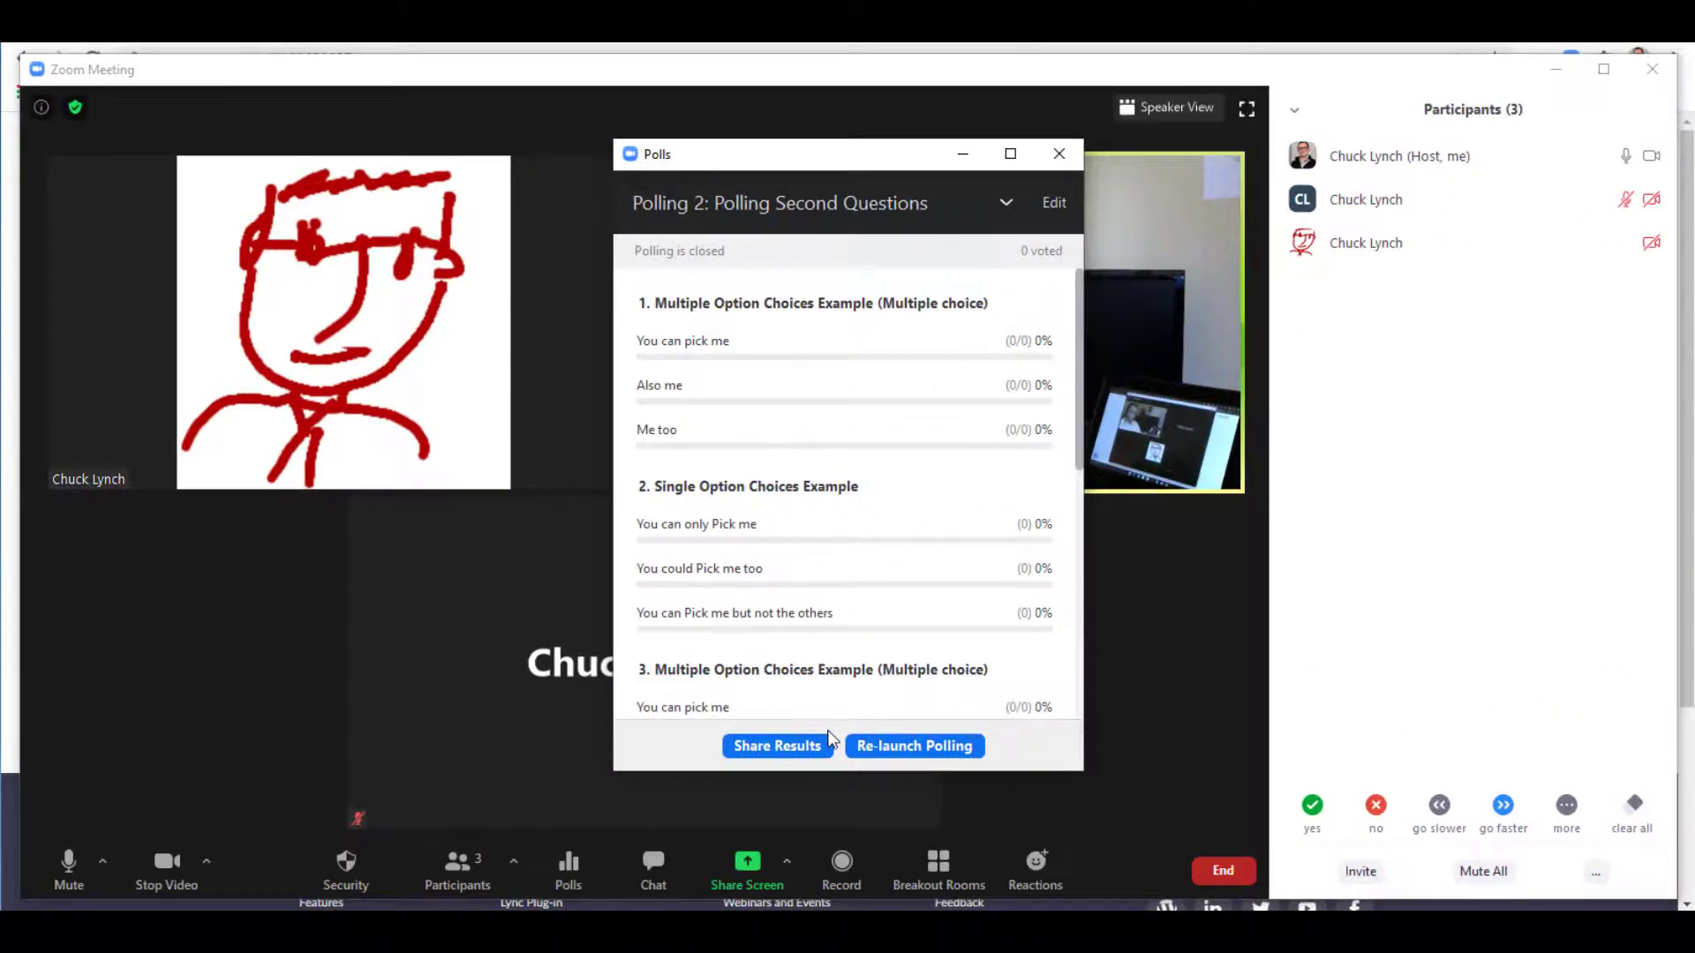
- Display Polling 3: question group 3 in the meeting's polls, check its question, and close the polls
left_click(1005, 203)
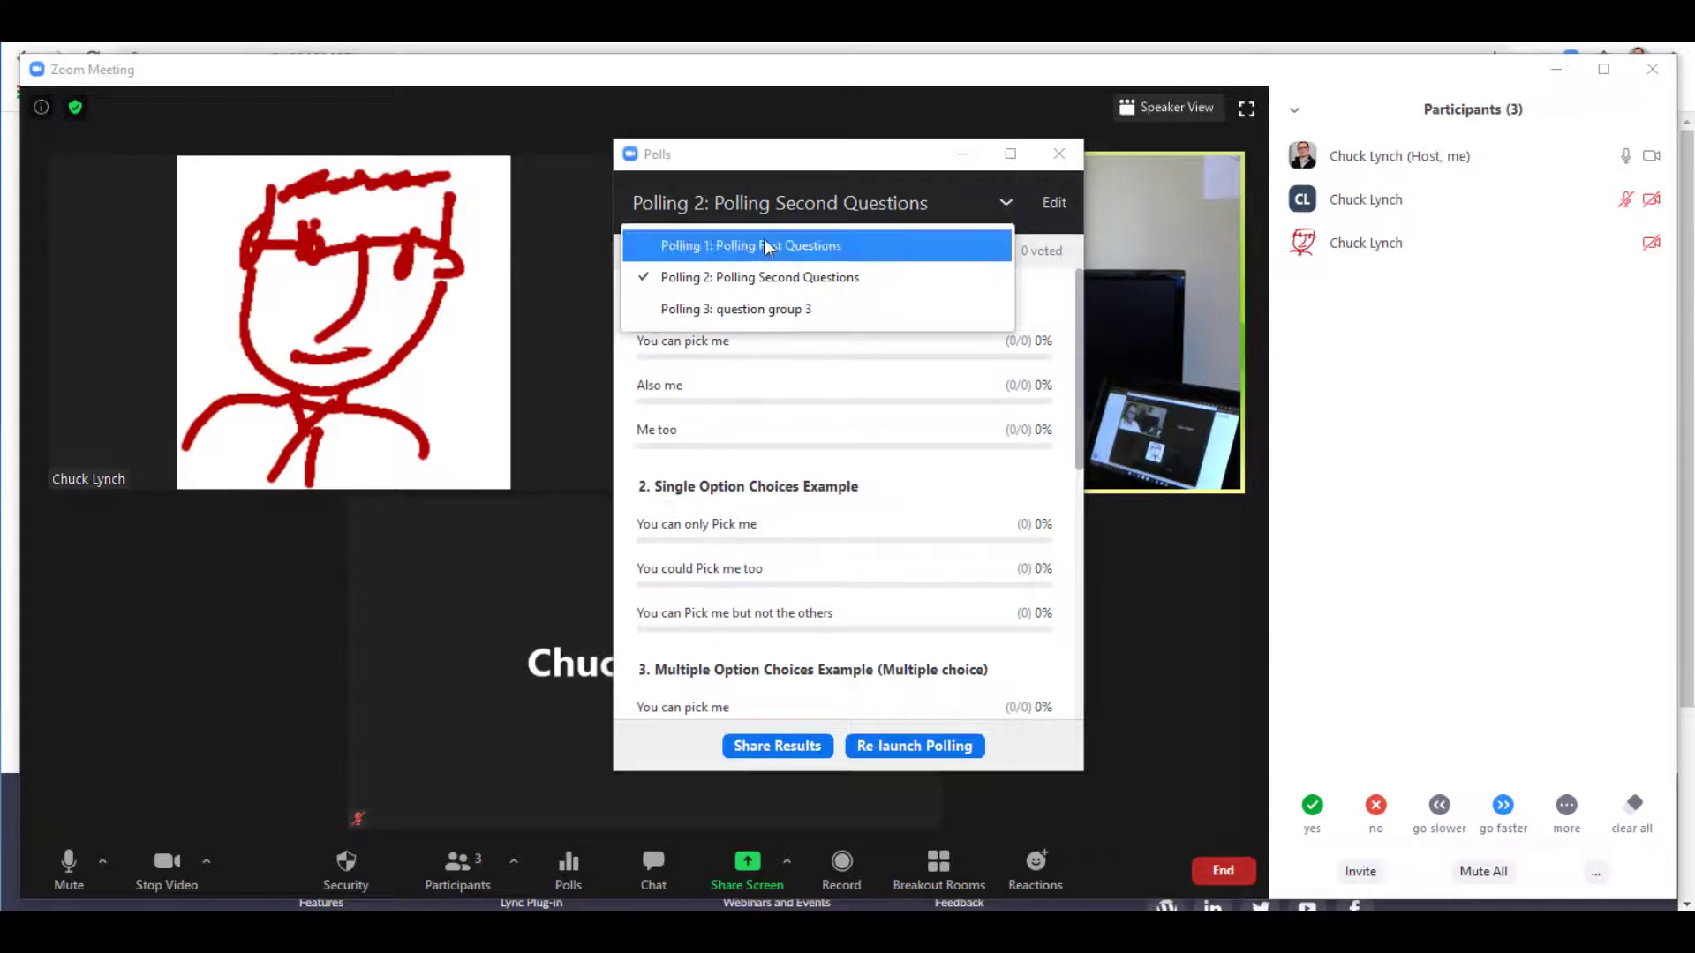
left_click(763, 311)
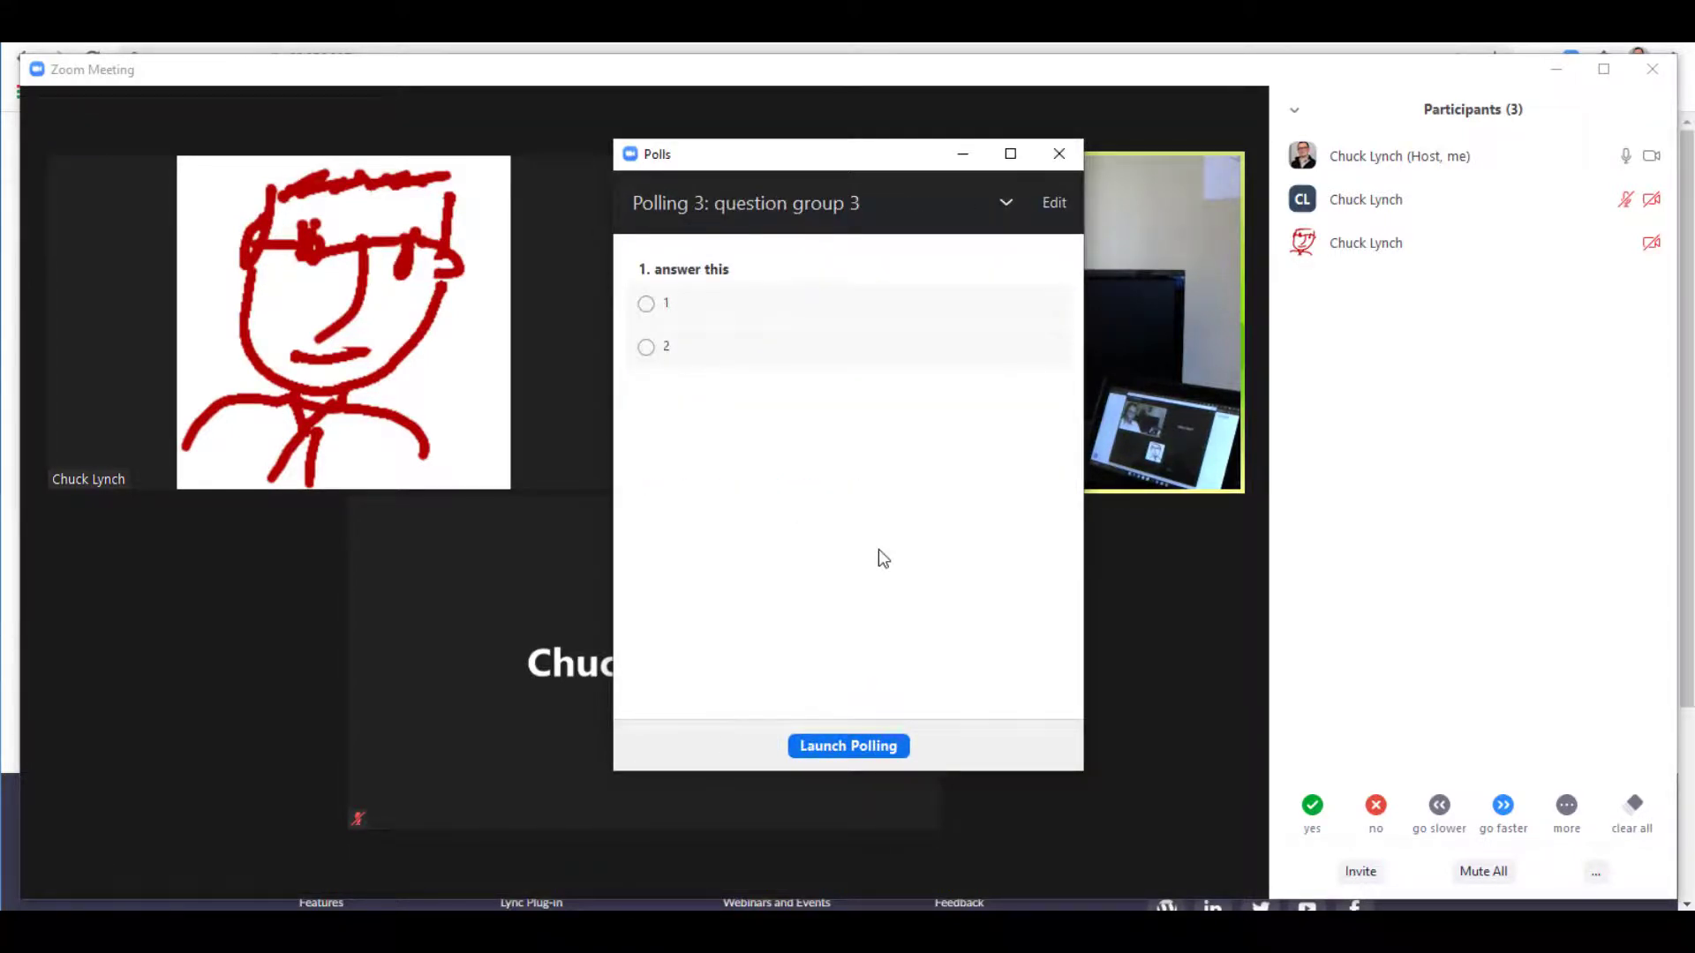
left_click(1059, 155)
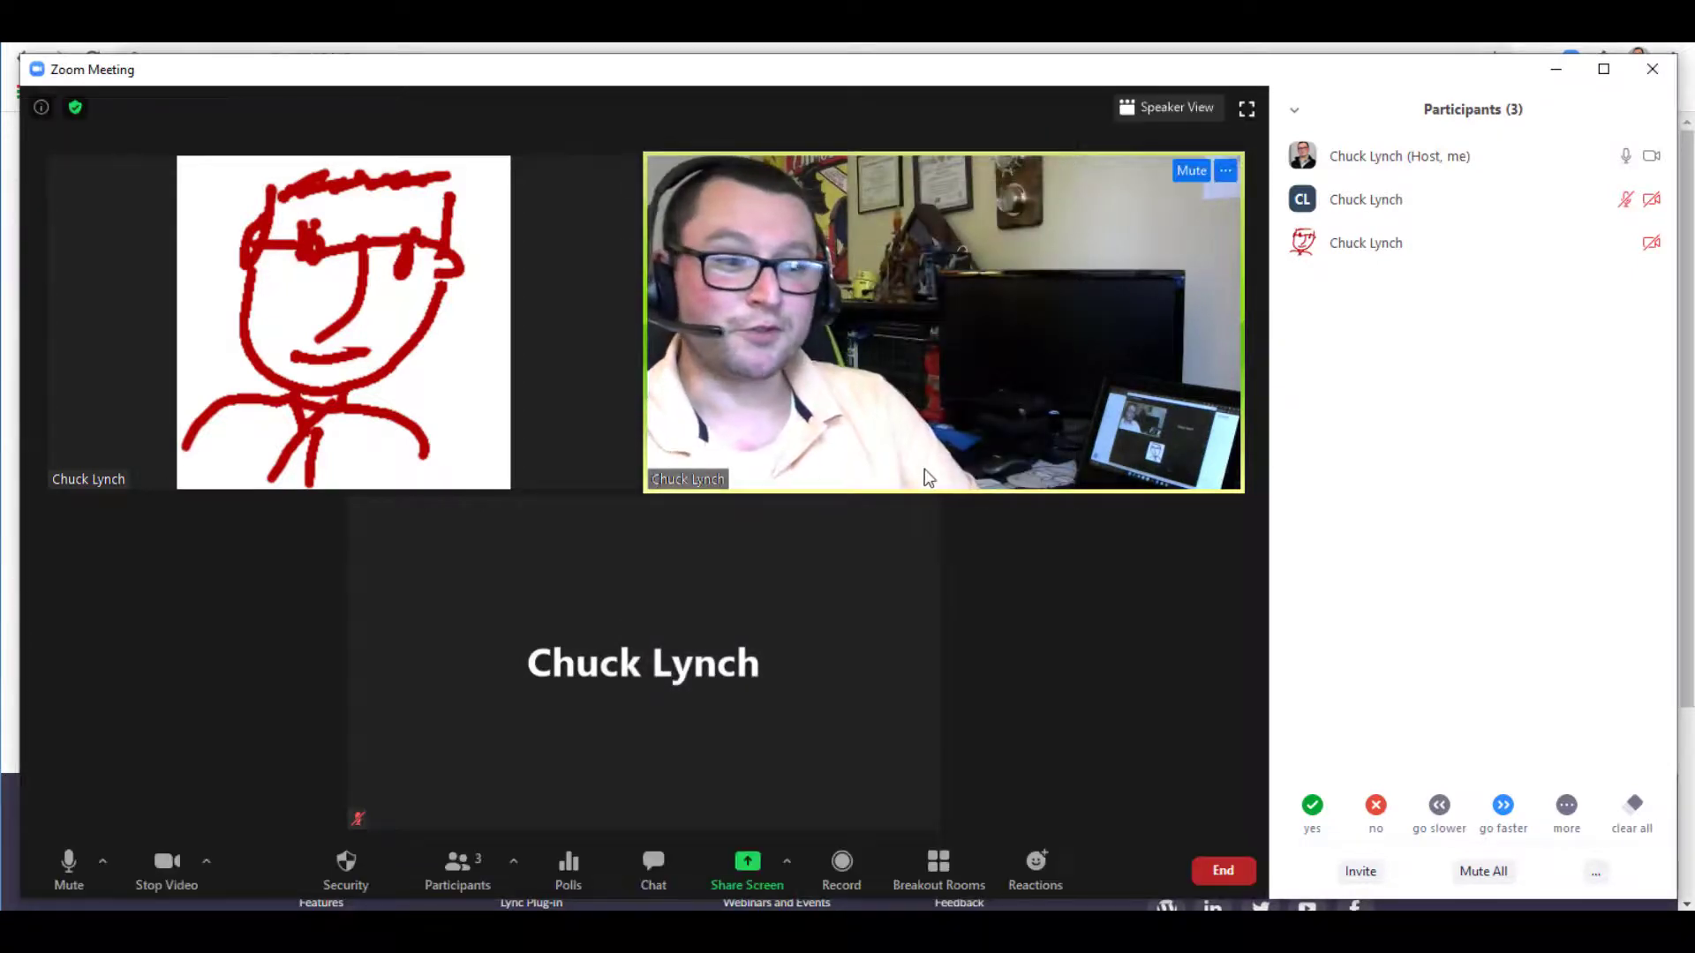
- End the meeting and open the meeting report for today's 1:30 PM Zoom Video Training Course among the previous meetings
left_click(1218, 873)
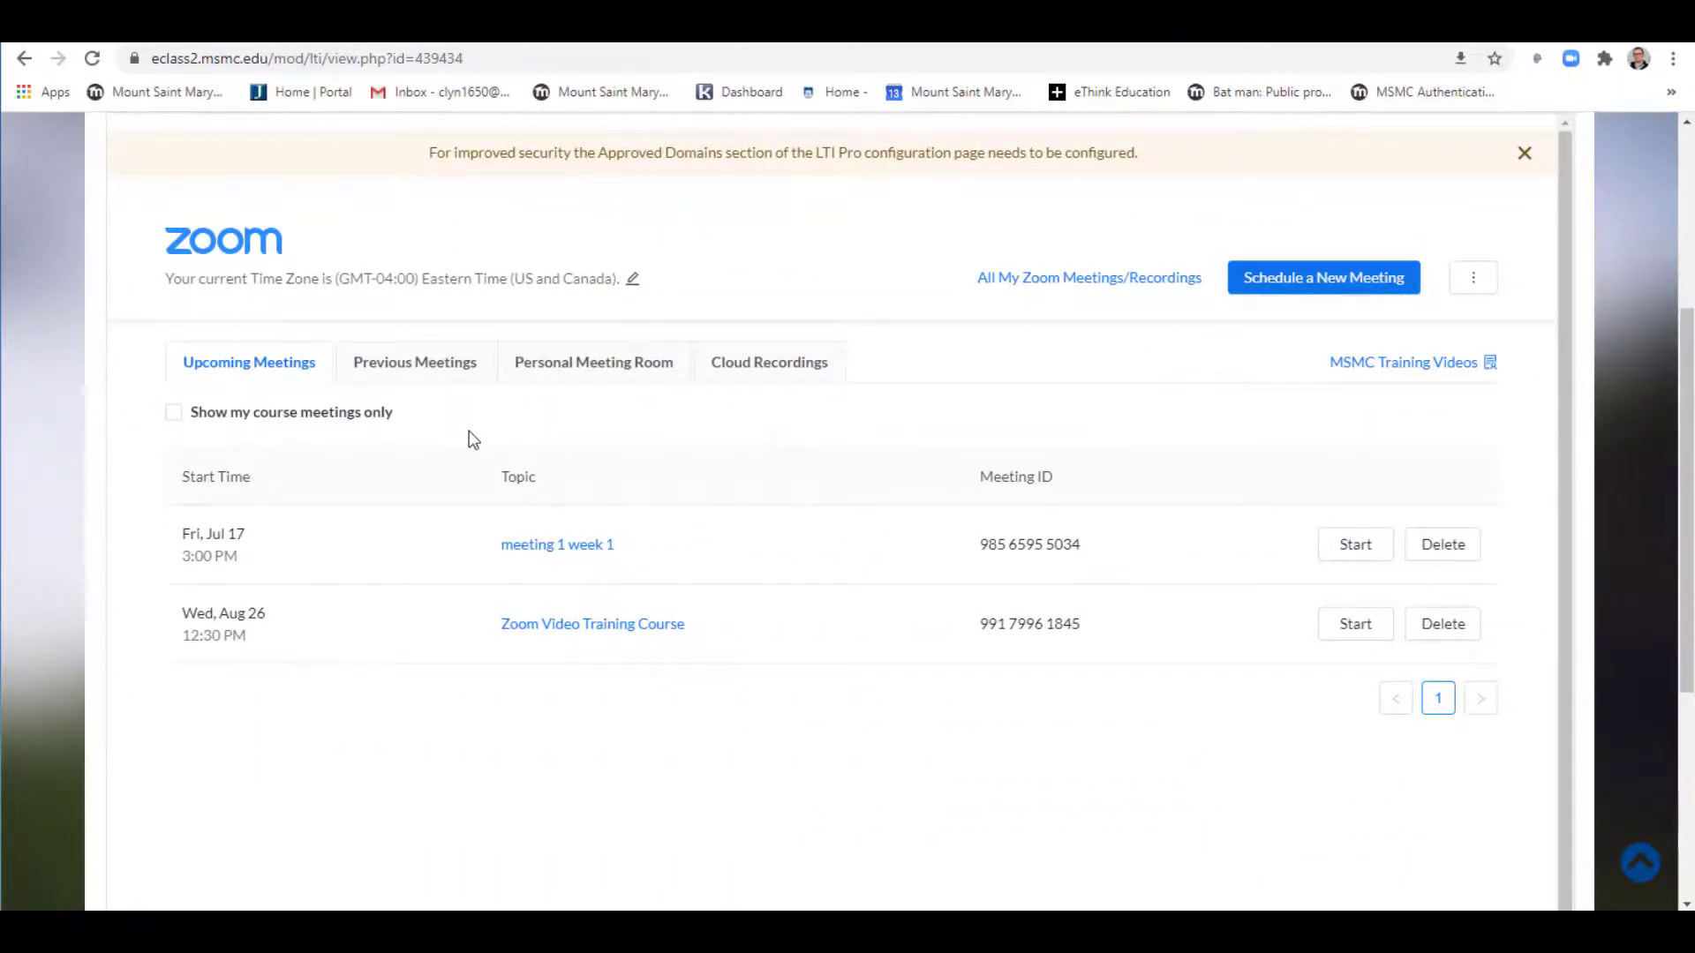
left_click(428, 365)
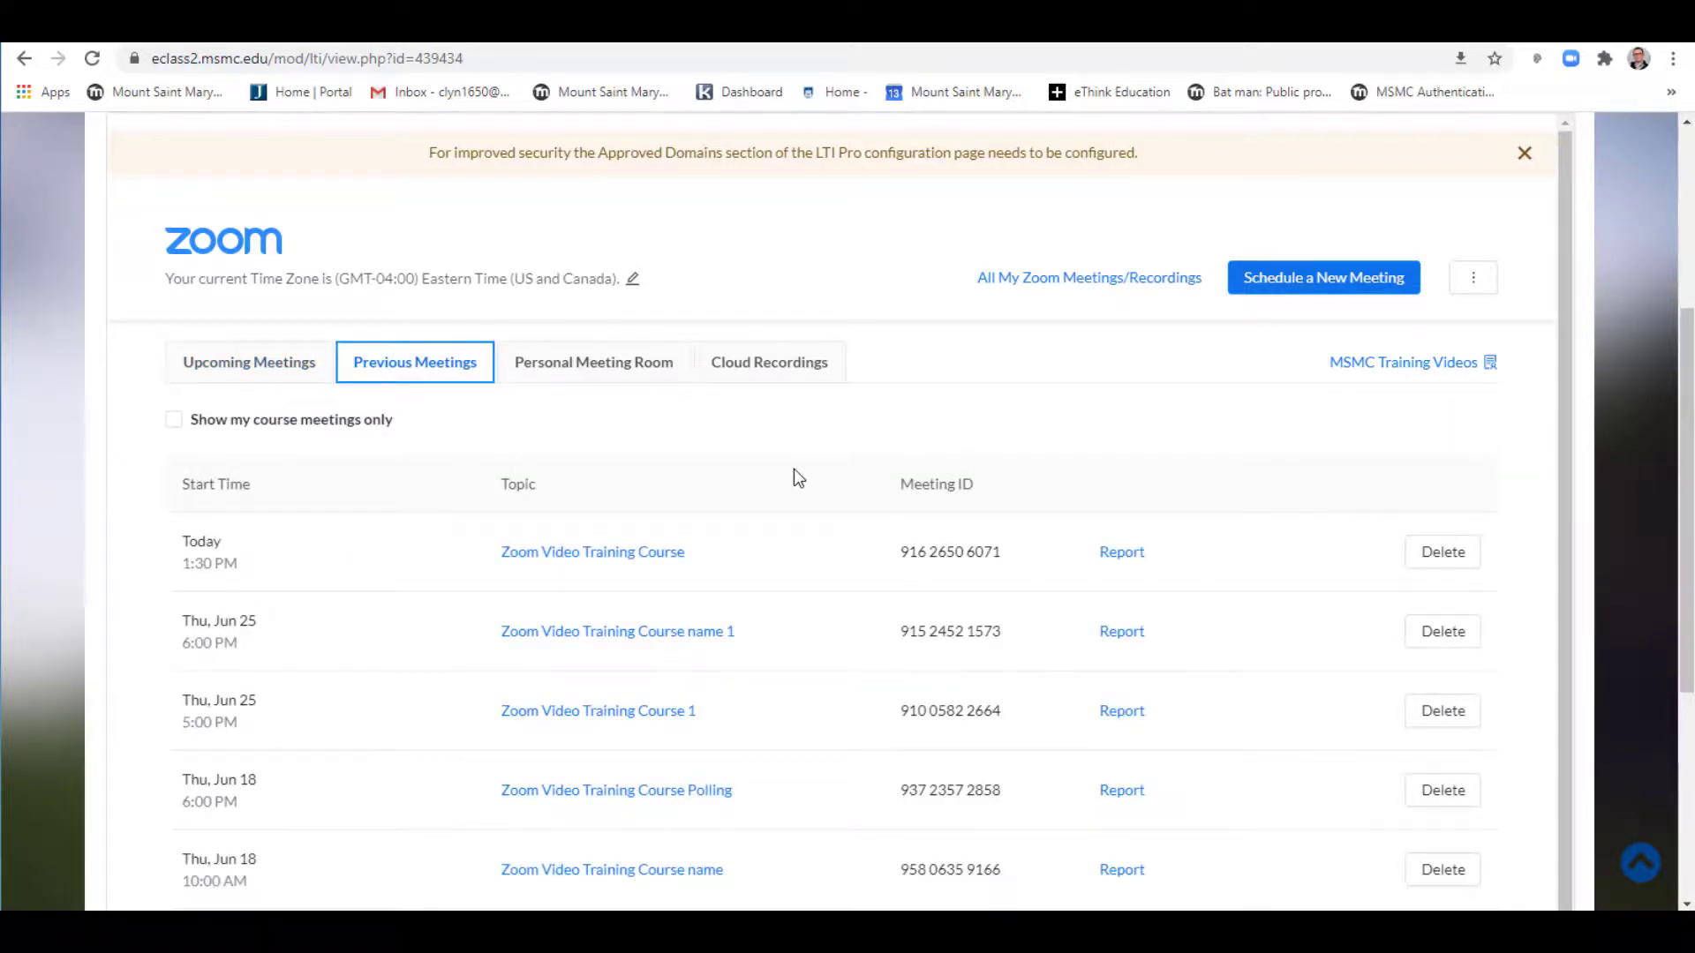
scroll(793, 468, "down", 1)
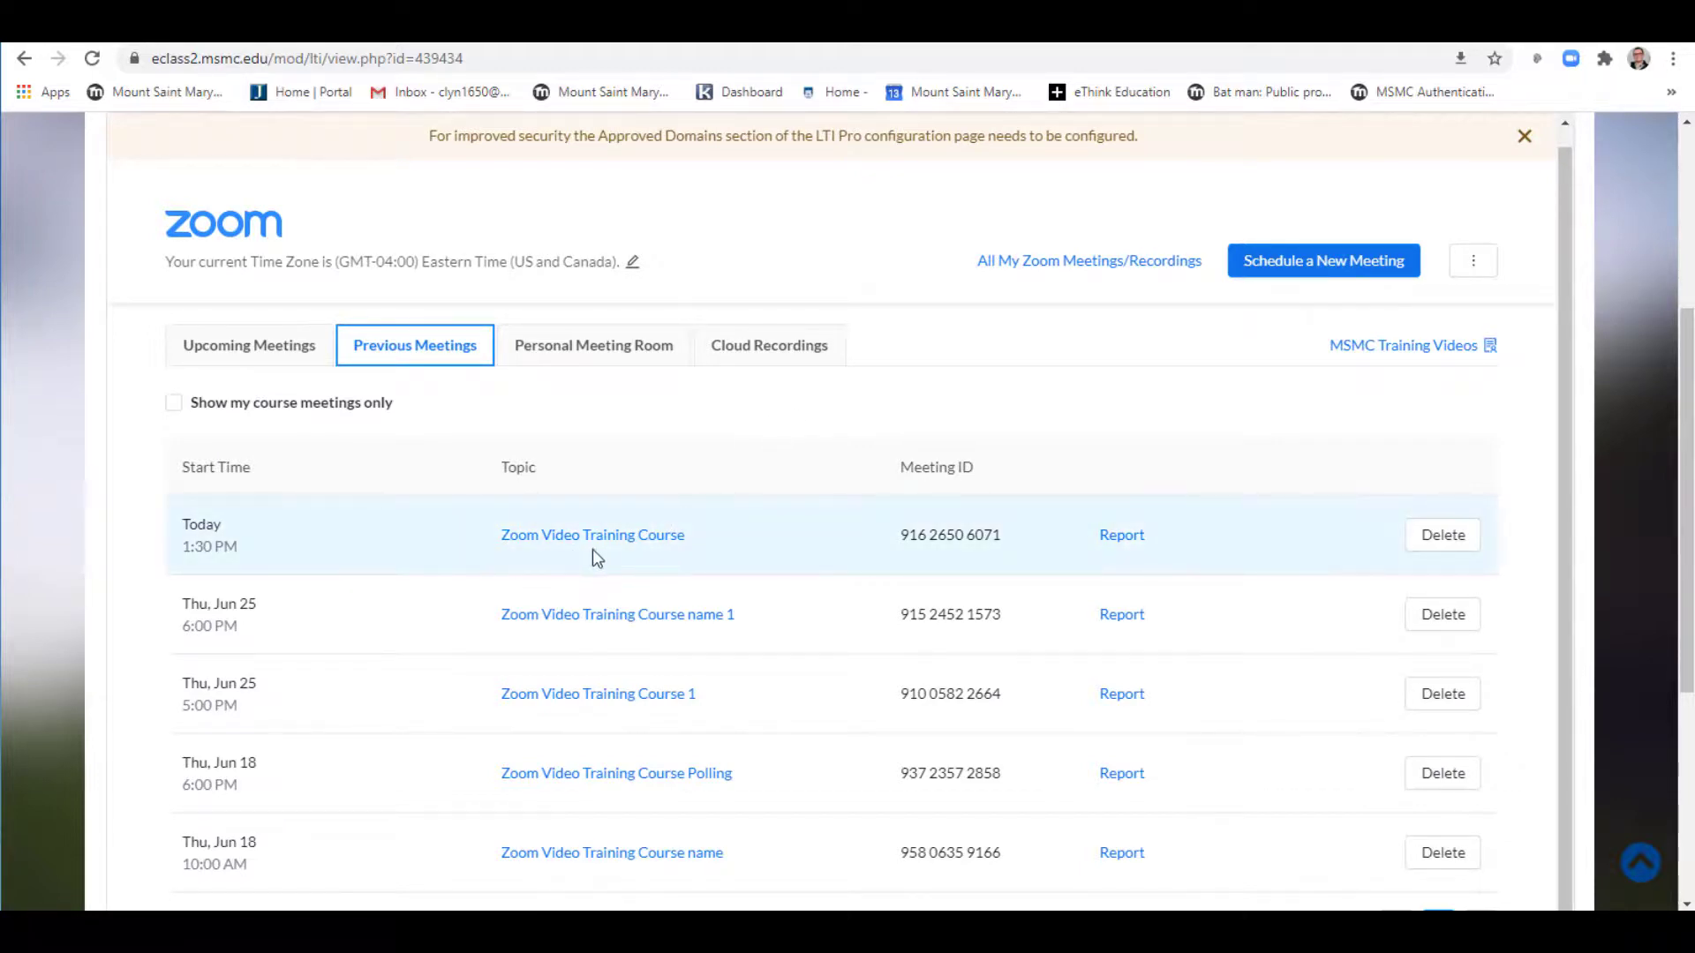
left_click(1134, 546)
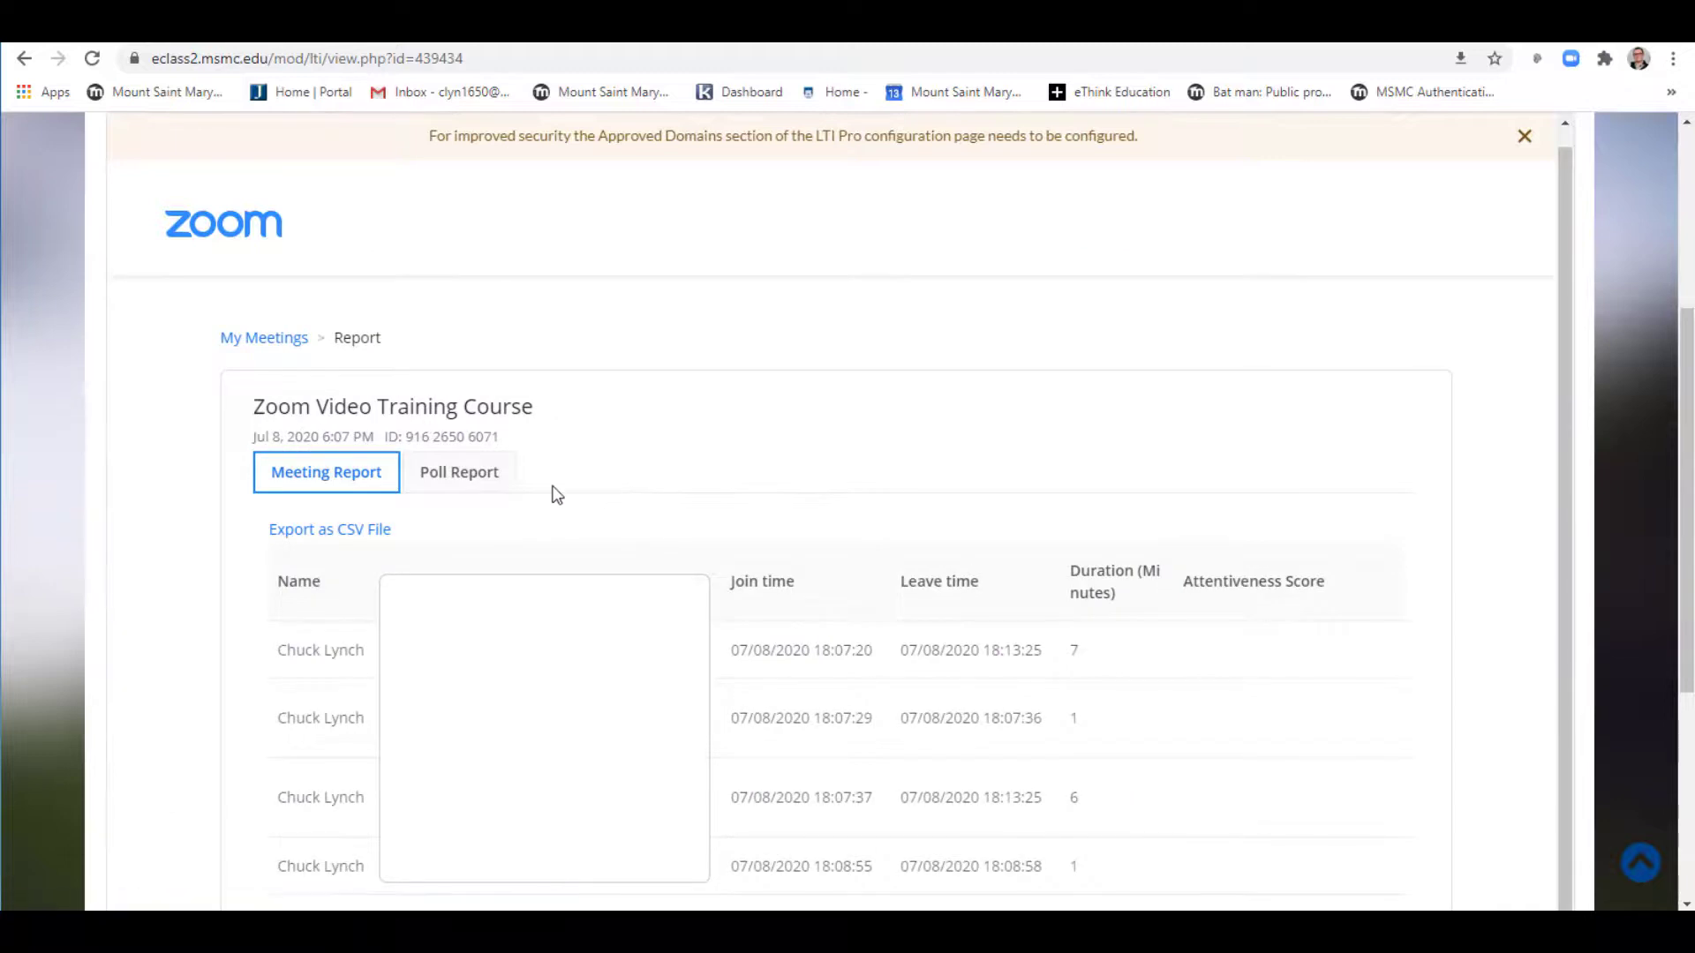
scroll(556, 494, "down", 4)
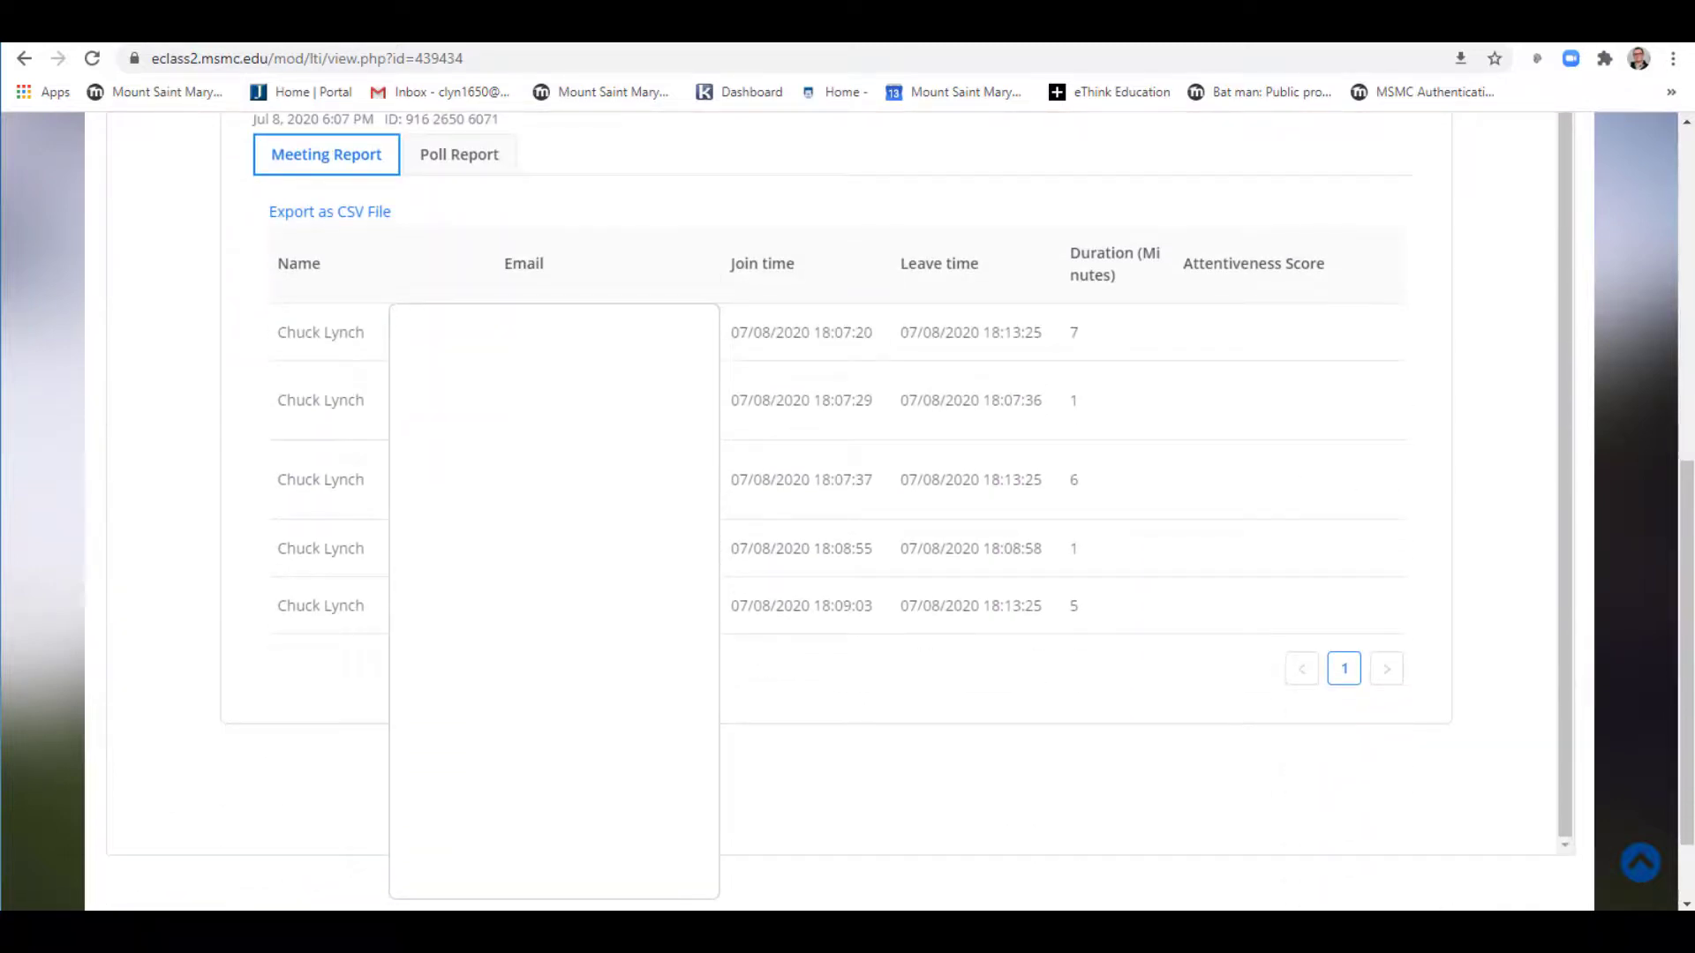
- Show the poll report for the Zoom Video Training Course meeting and export it as a CSV file
left_click(454, 164)
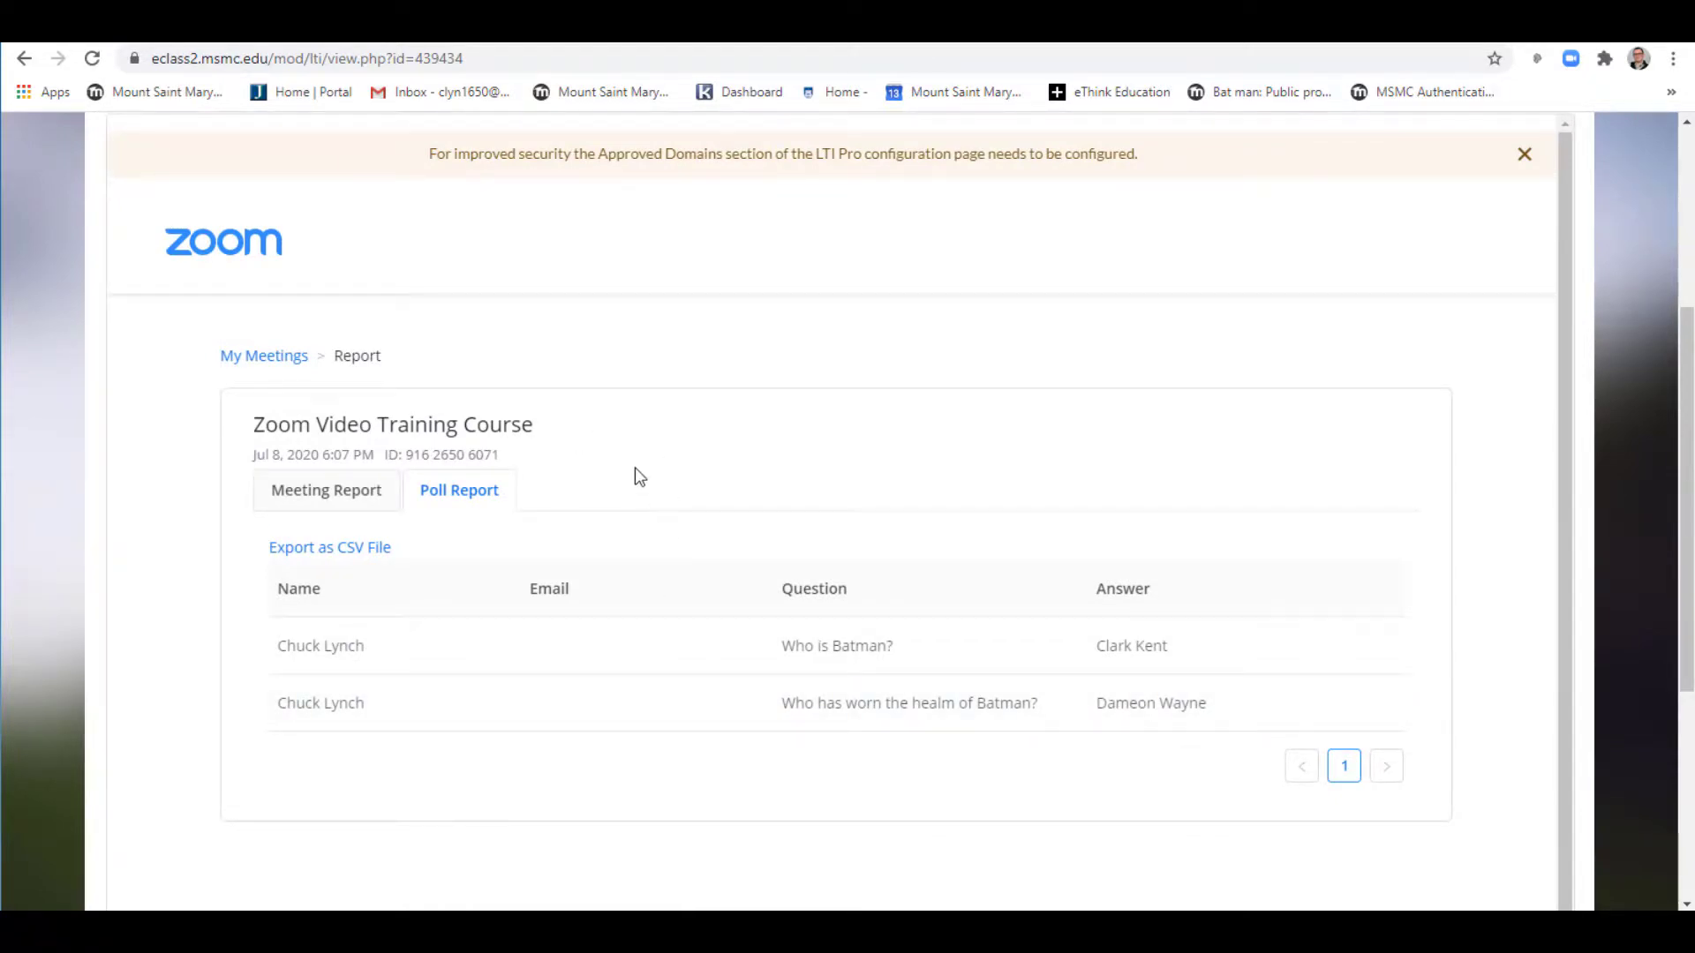
scroll(636, 470, "down", 1)
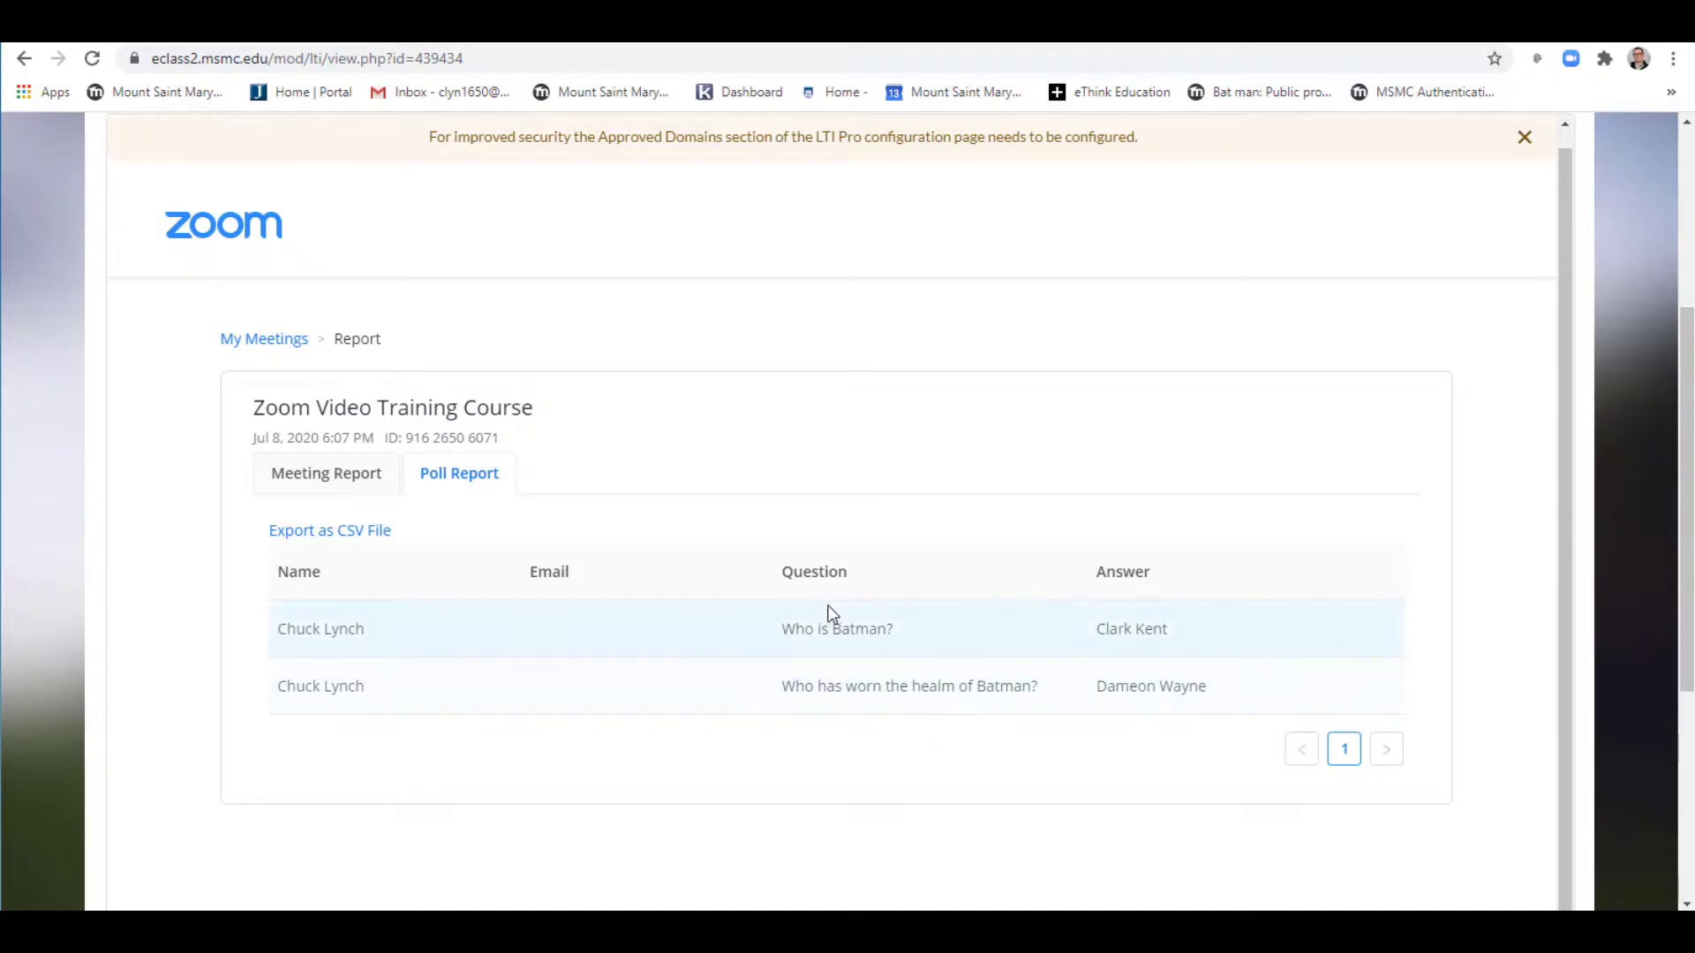
left_click(333, 532)
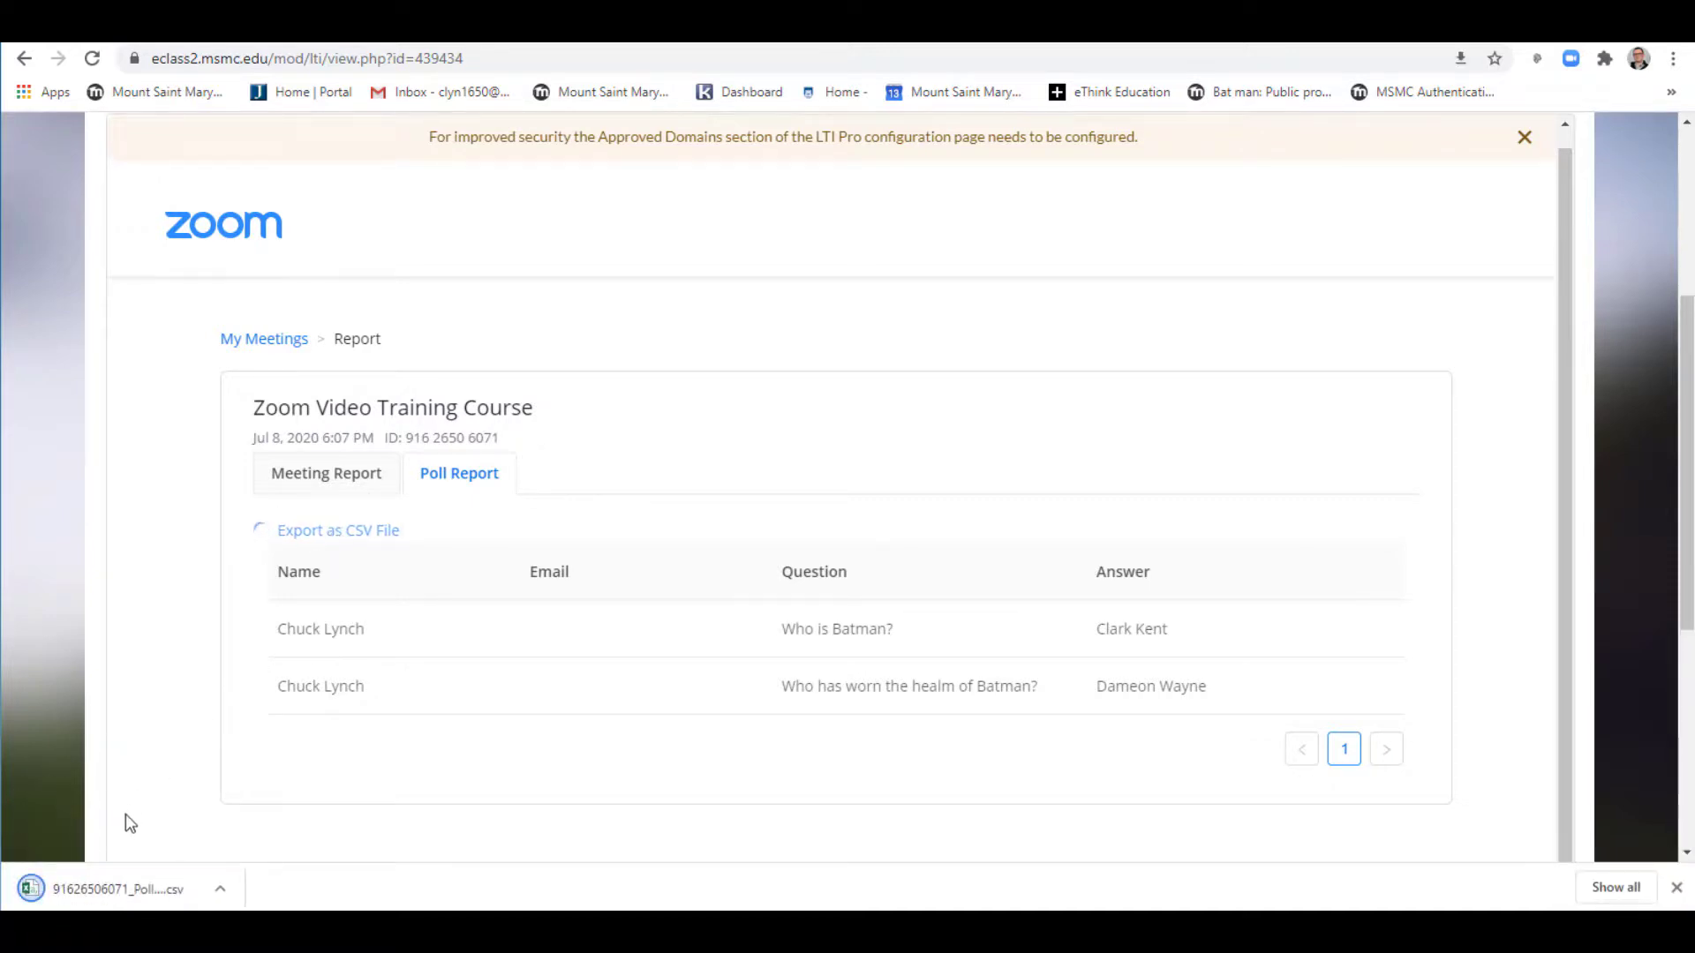
- Open the exported poll report in Excel and widen columns A through E to make their contents easier to read
left_click(125, 894)
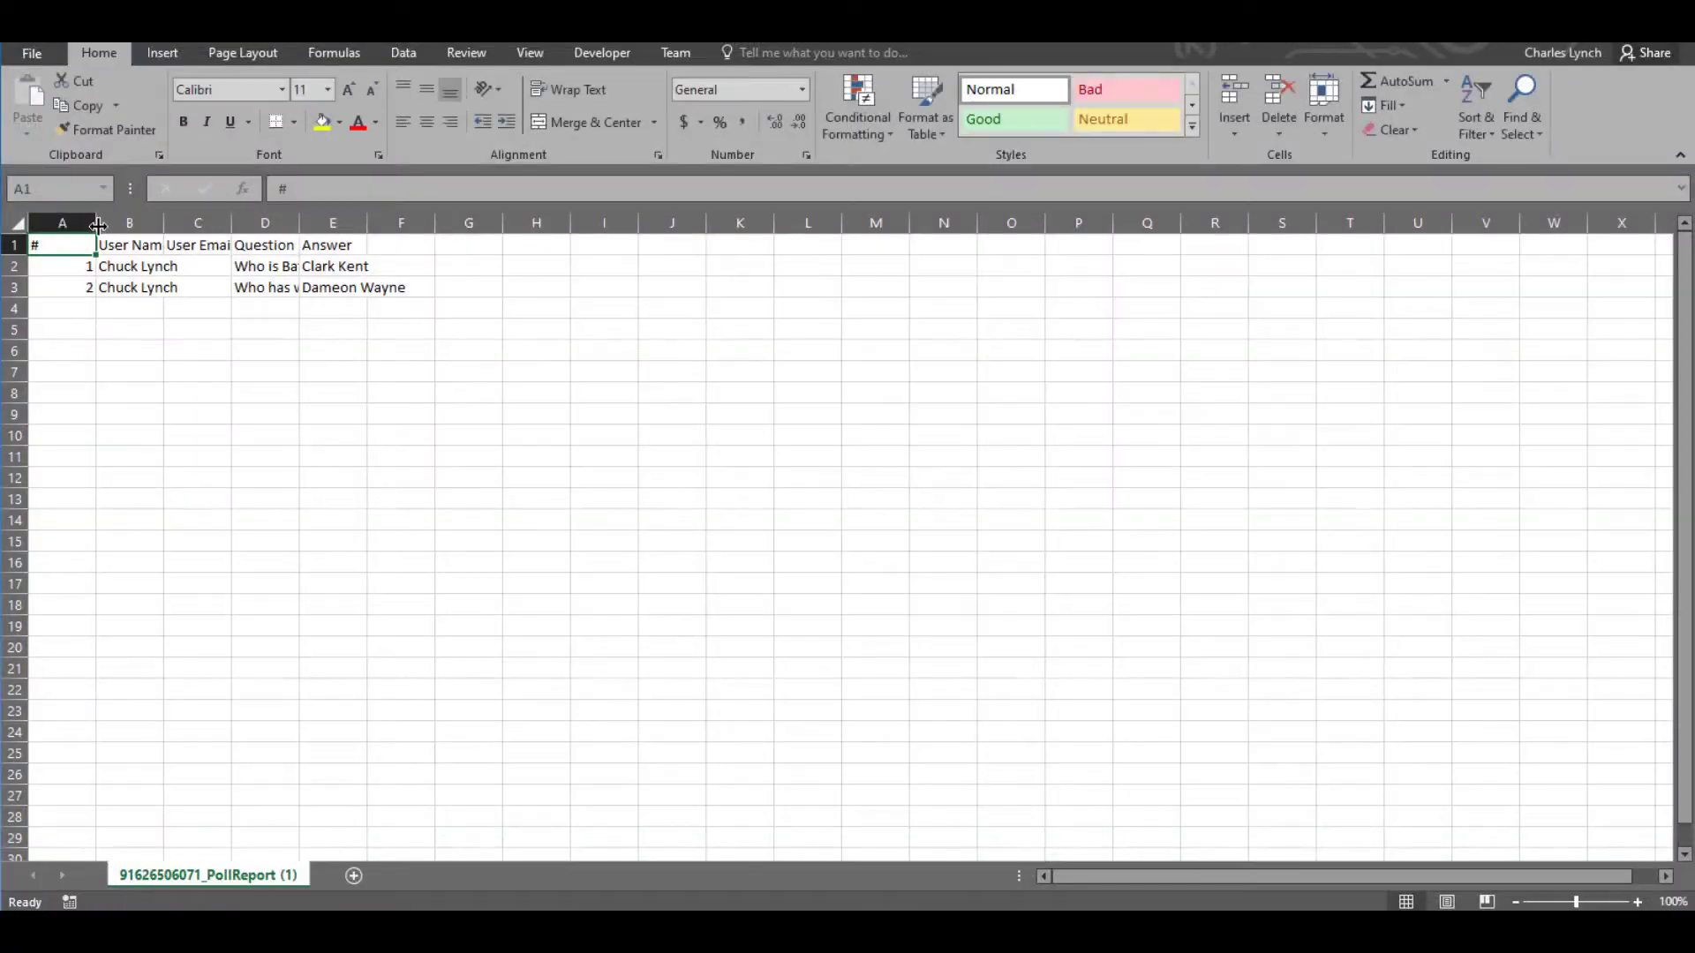
left_click_drag(98, 226, 339, 223)
left_click_drag(474, 223, 778, 223)
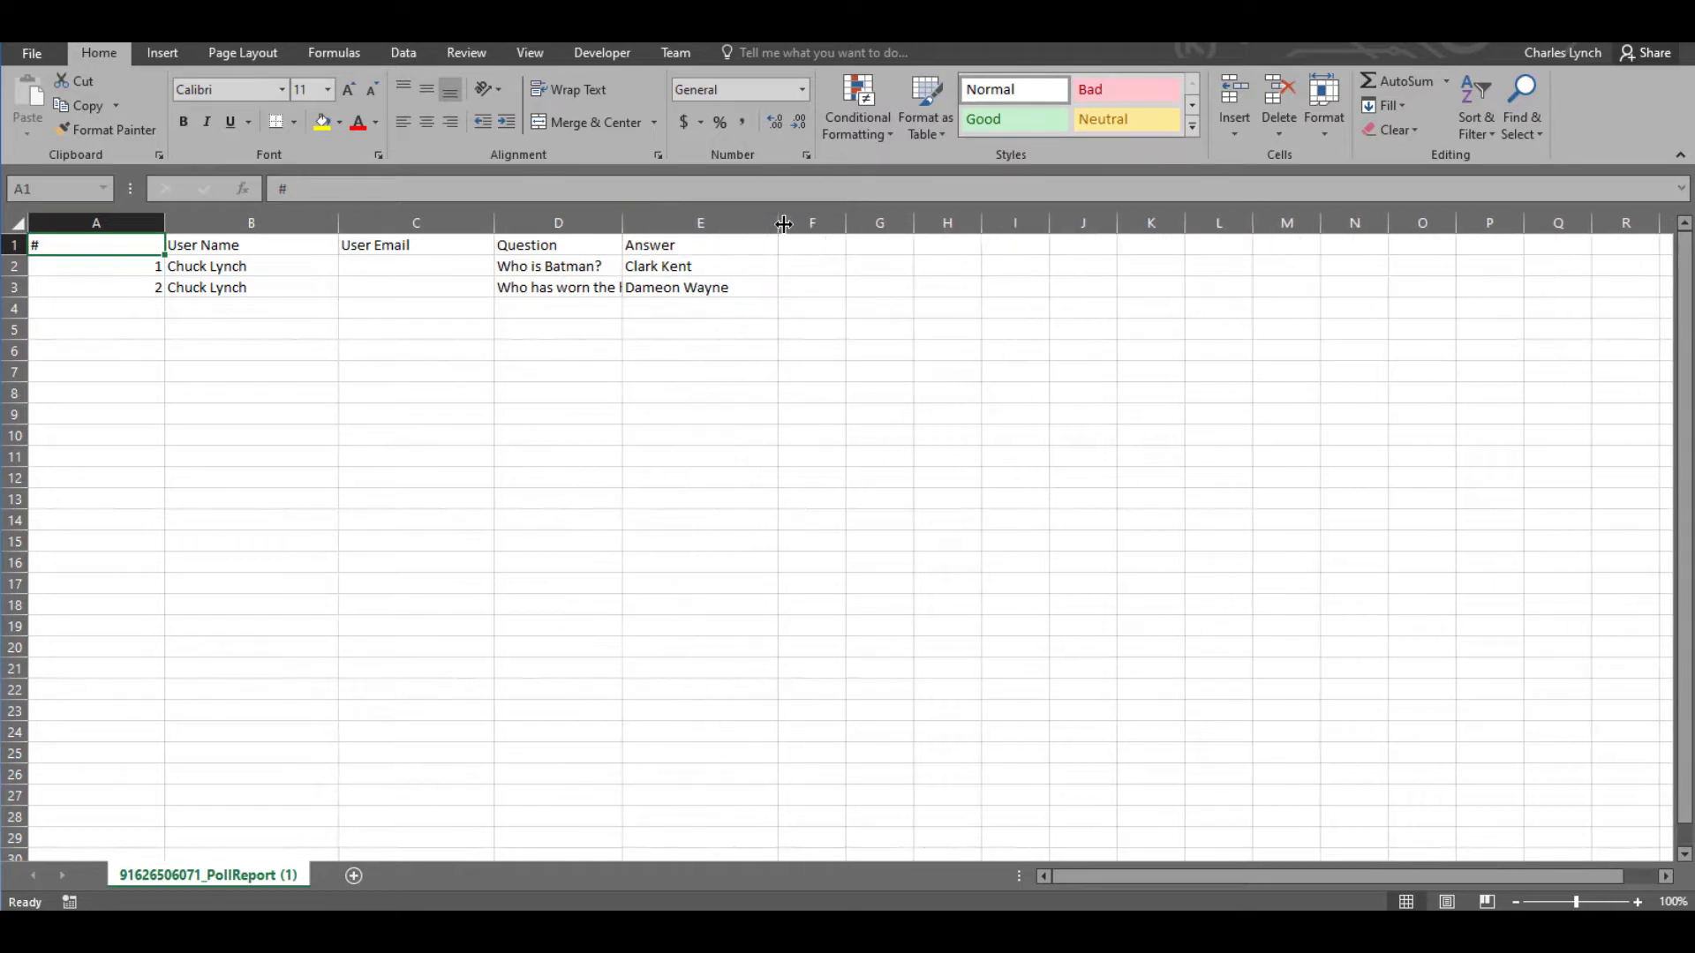